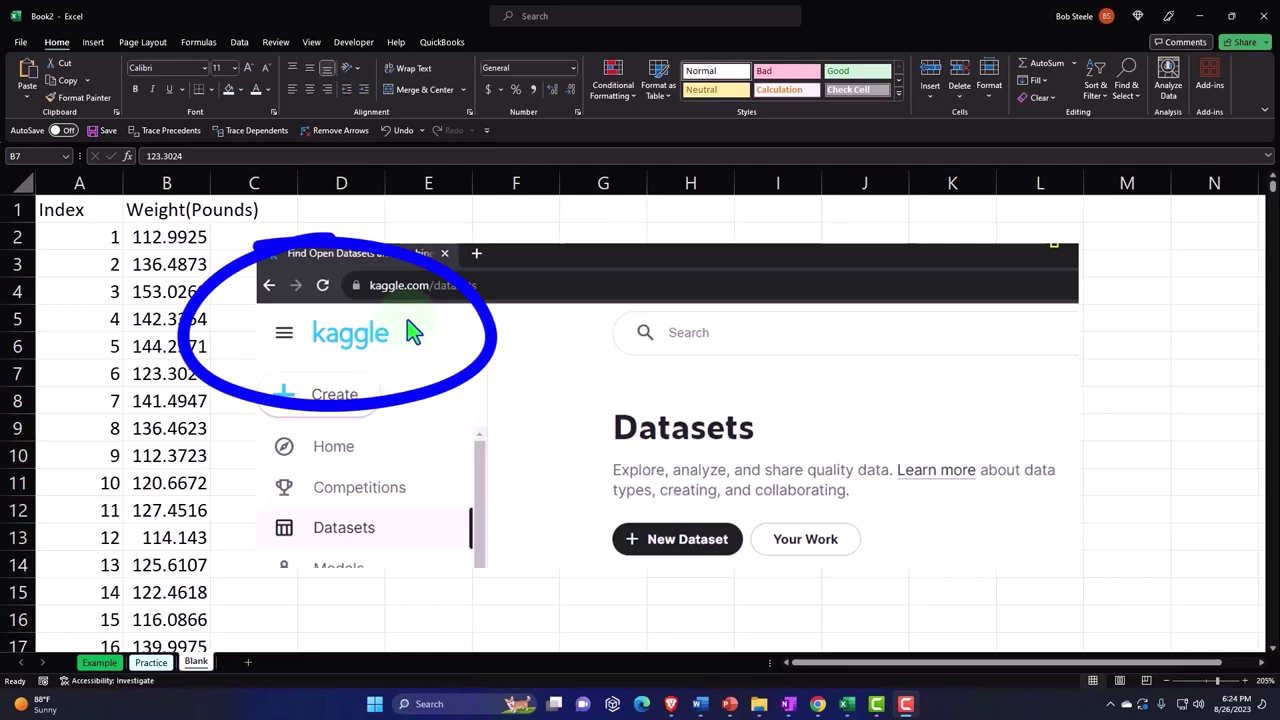
- Open the Example sheet showing average 127.08, standard deviation 11.66 and the histogram, and select B5
{"action": "left_click", "coordinate": [150, 662]}
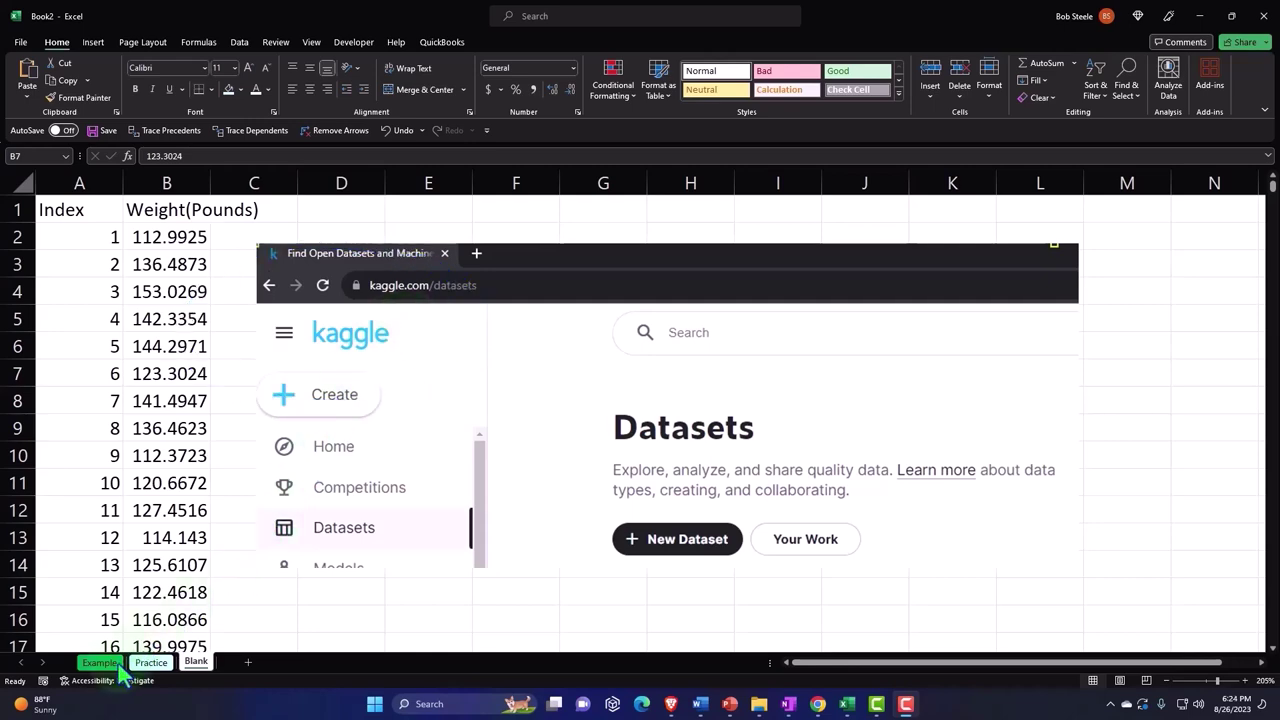
{"action": "left_click", "coordinate": [100, 662]}
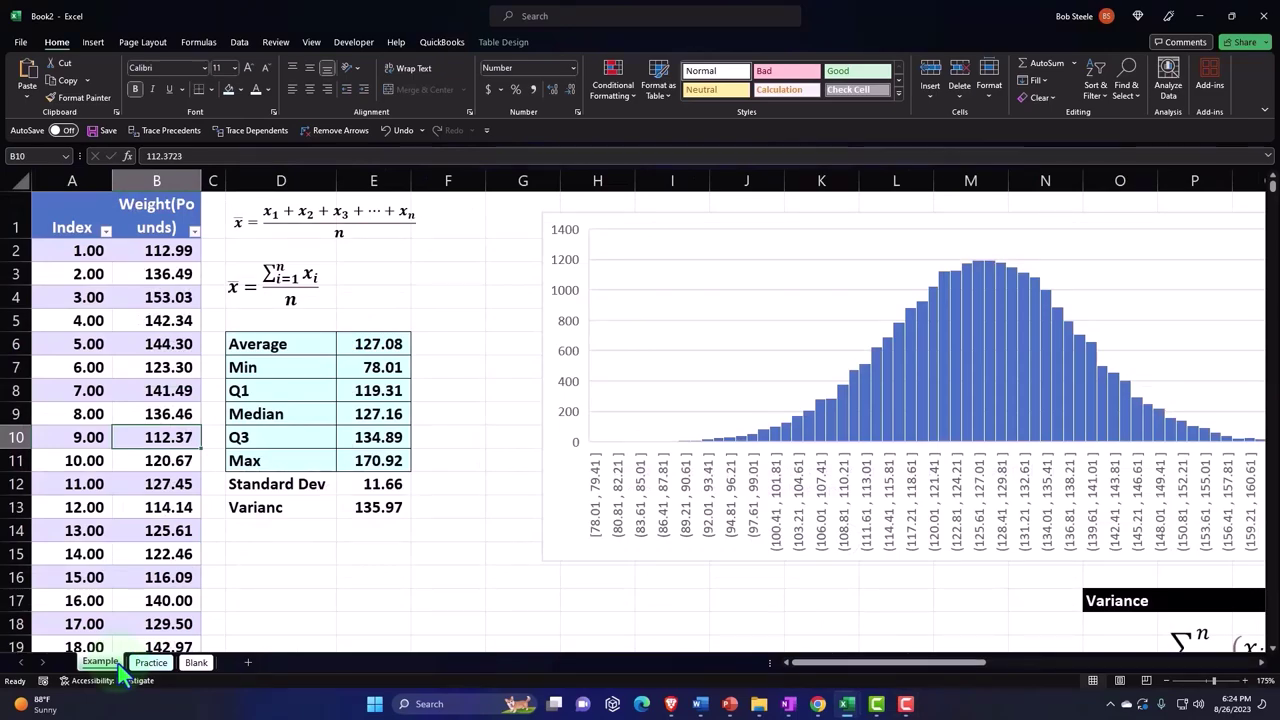
{"action": "left_click", "coordinate": [166, 321]}
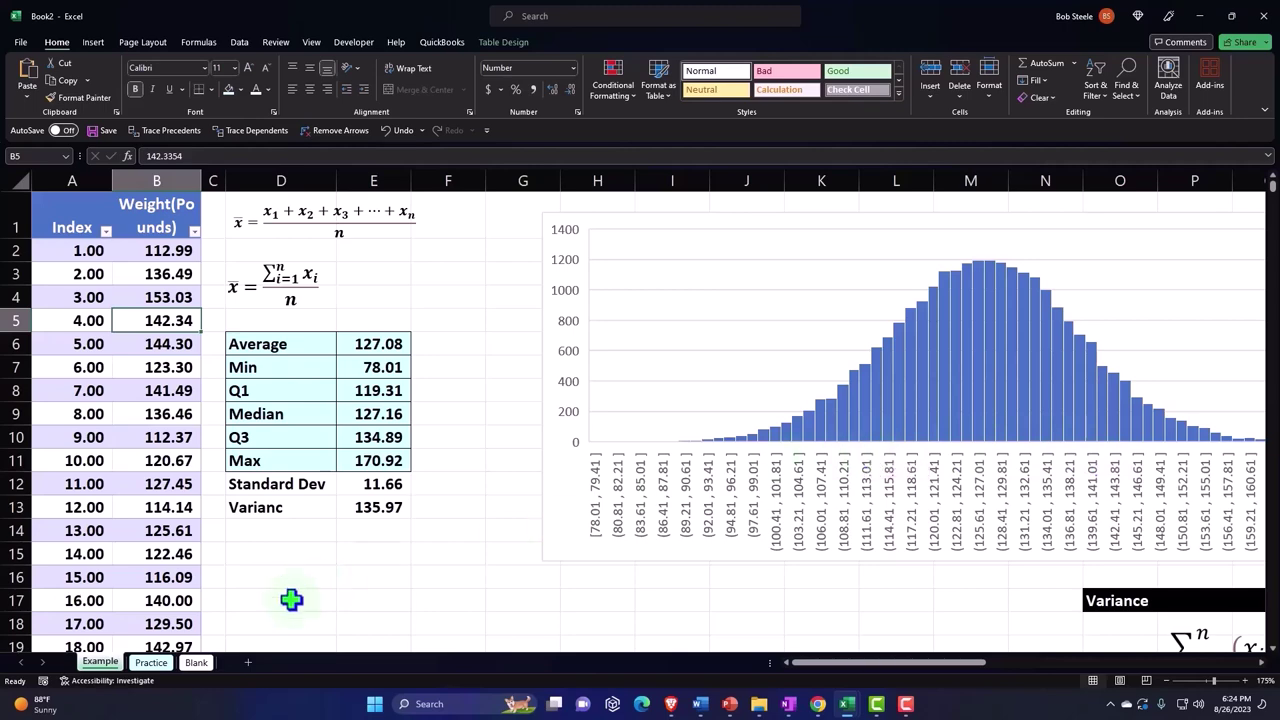
- Scroll through the Example sheet to view the Weight, Mean, Difference and Squared columns
{"action": "scroll", "coordinate": [291, 600], "scroll_direction": "down", "scroll_amount": 5}
{"action": "scroll", "coordinate": [291, 600], "scroll_direction": "down", "scroll_amount": 4}
{"action": "scroll", "coordinate": [291, 591], "scroll_direction": "down", "scroll_amount": 11}
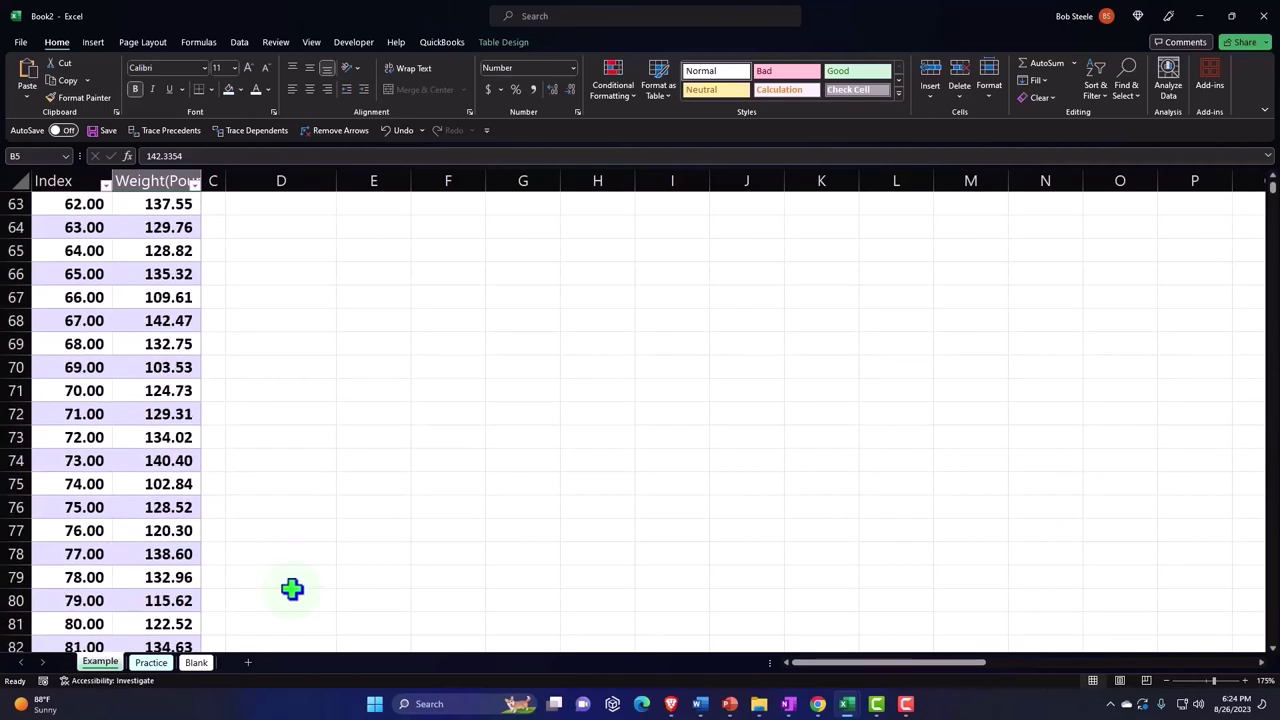
{"action": "scroll", "coordinate": [291, 589], "scroll_direction": "down", "scroll_amount": 11}
{"action": "scroll", "coordinate": [291, 586], "scroll_direction": "down", "scroll_amount": 12}
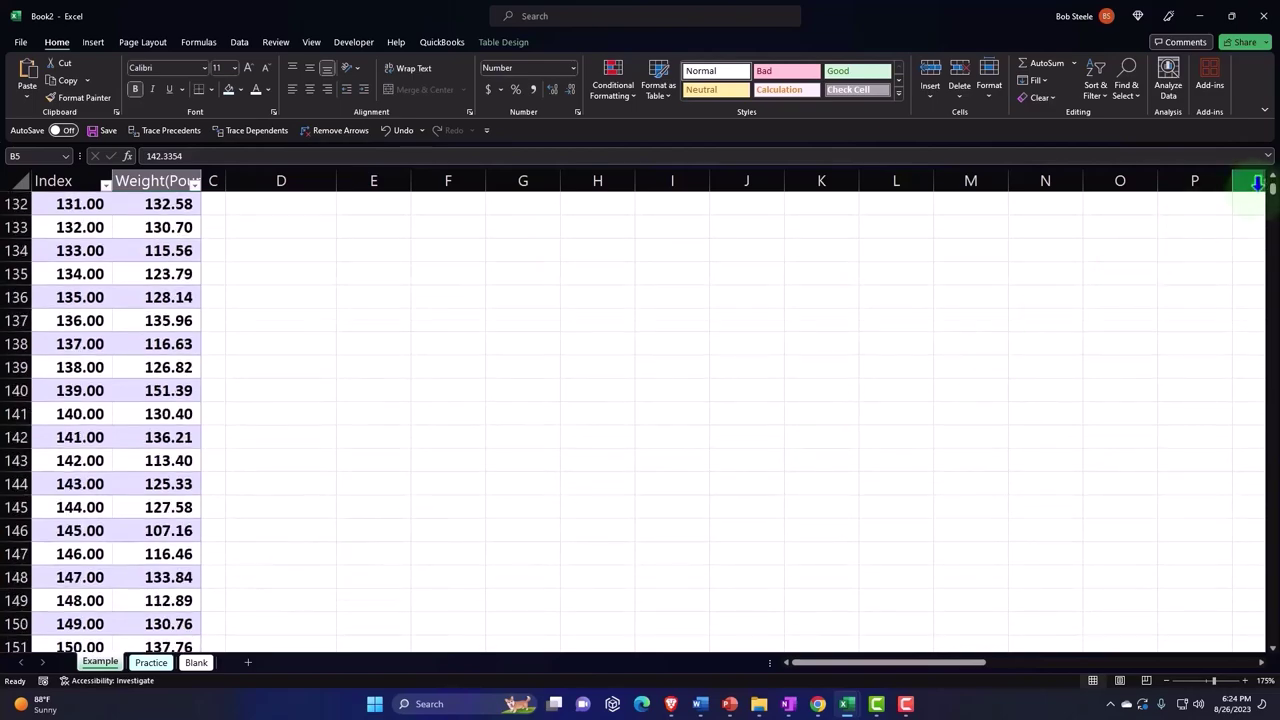
{"action": "left_click_drag", "start_coordinate": [1273, 200], "coordinate": [1220, 690]}
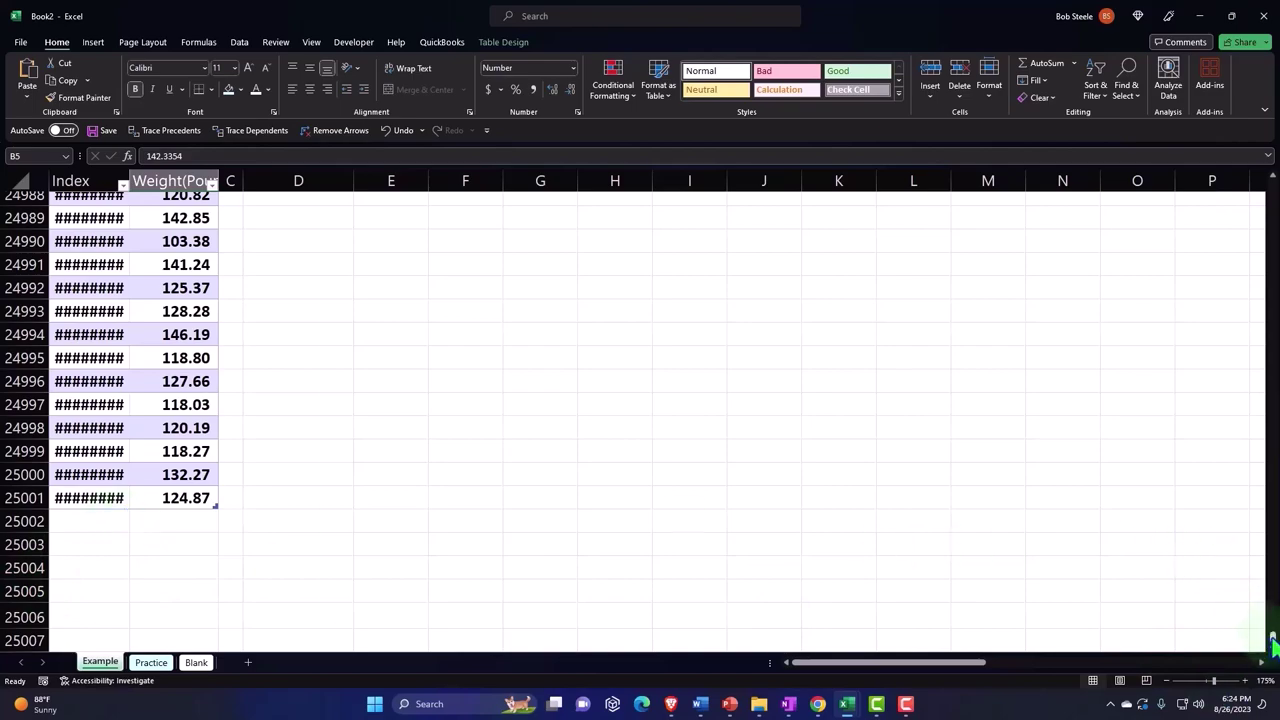
{"action": "left_click_drag", "start_coordinate": [1273, 638], "coordinate": [1262, 185]}
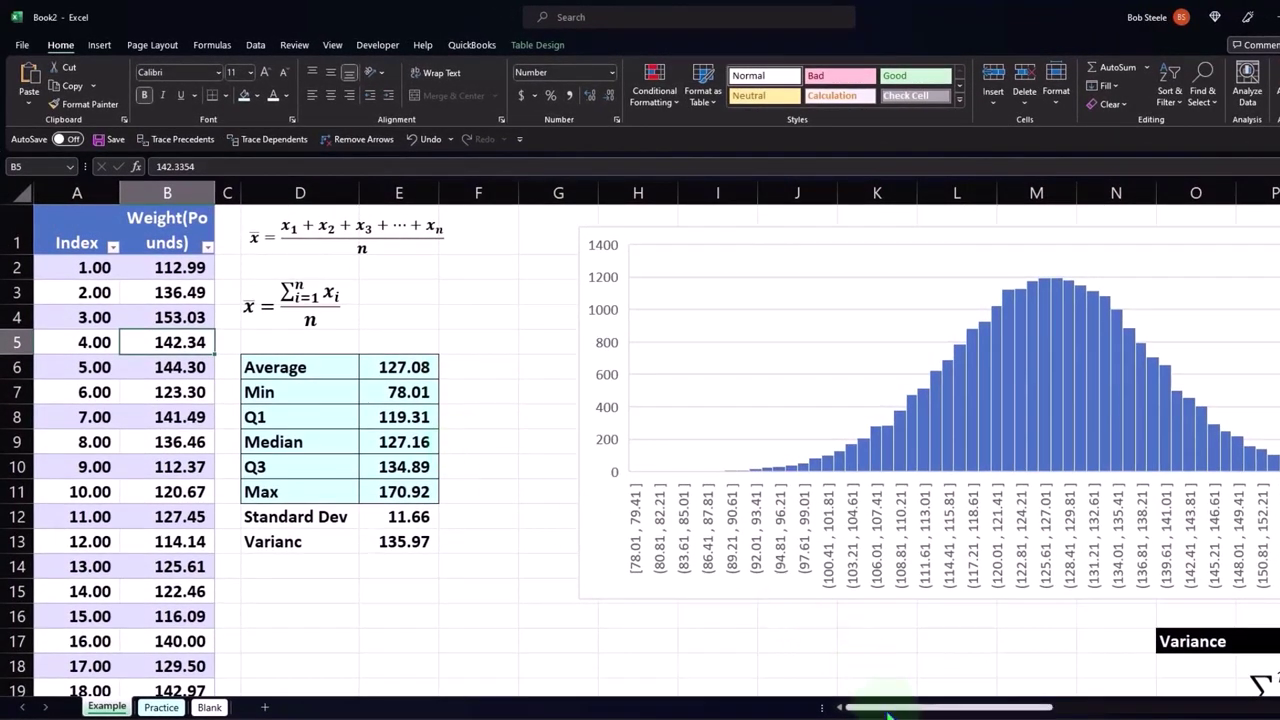
{"action": "left_click_drag", "start_coordinate": [893, 707], "coordinate": [1105, 712]}
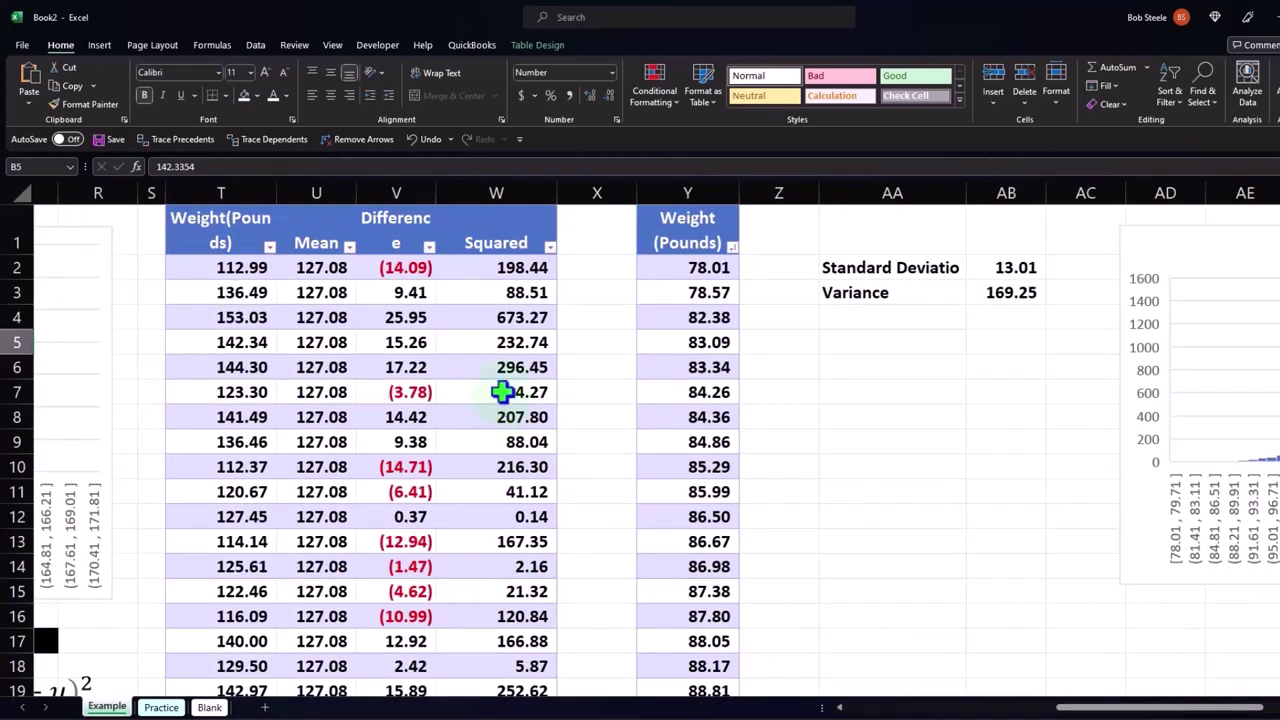
- Inspect the STDEV.P and VAR.P formulas in AB2 and AB3 beside the sorted weights in Y8
{"action": "left_click", "coordinate": [735, 417]}
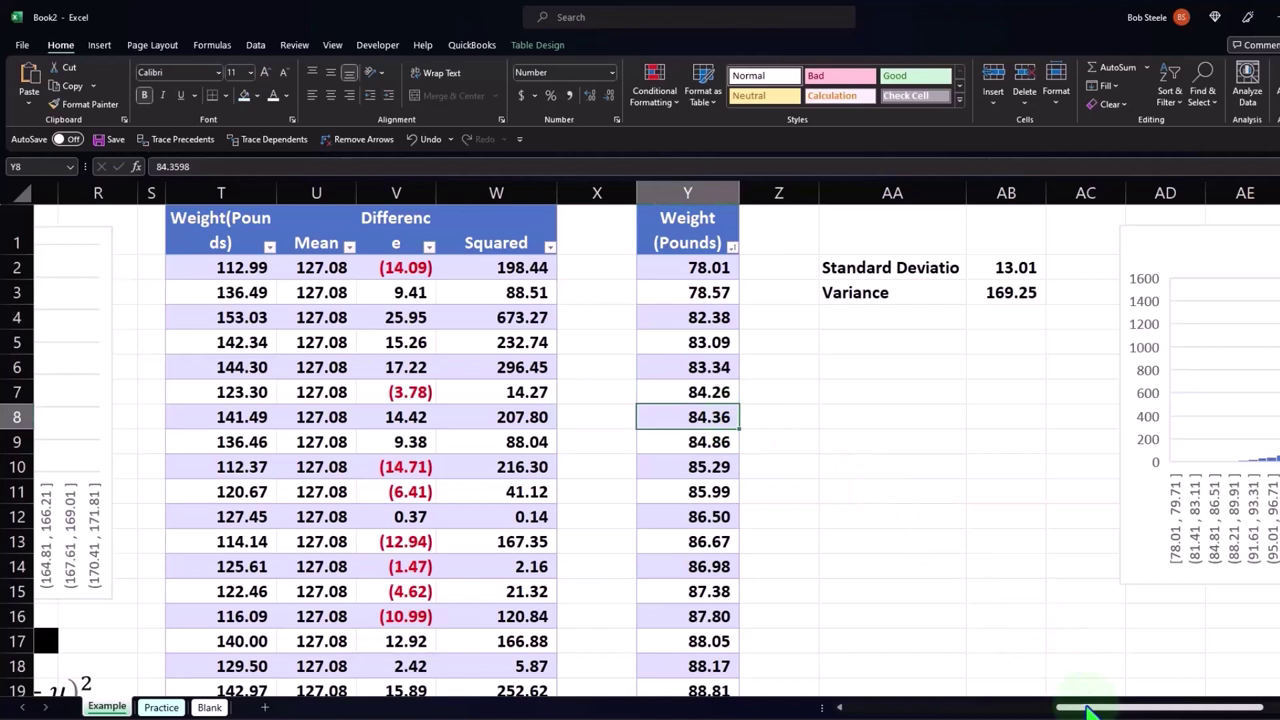
{"action": "left_click_drag", "start_coordinate": [1090, 710], "coordinate": [1100, 710]}
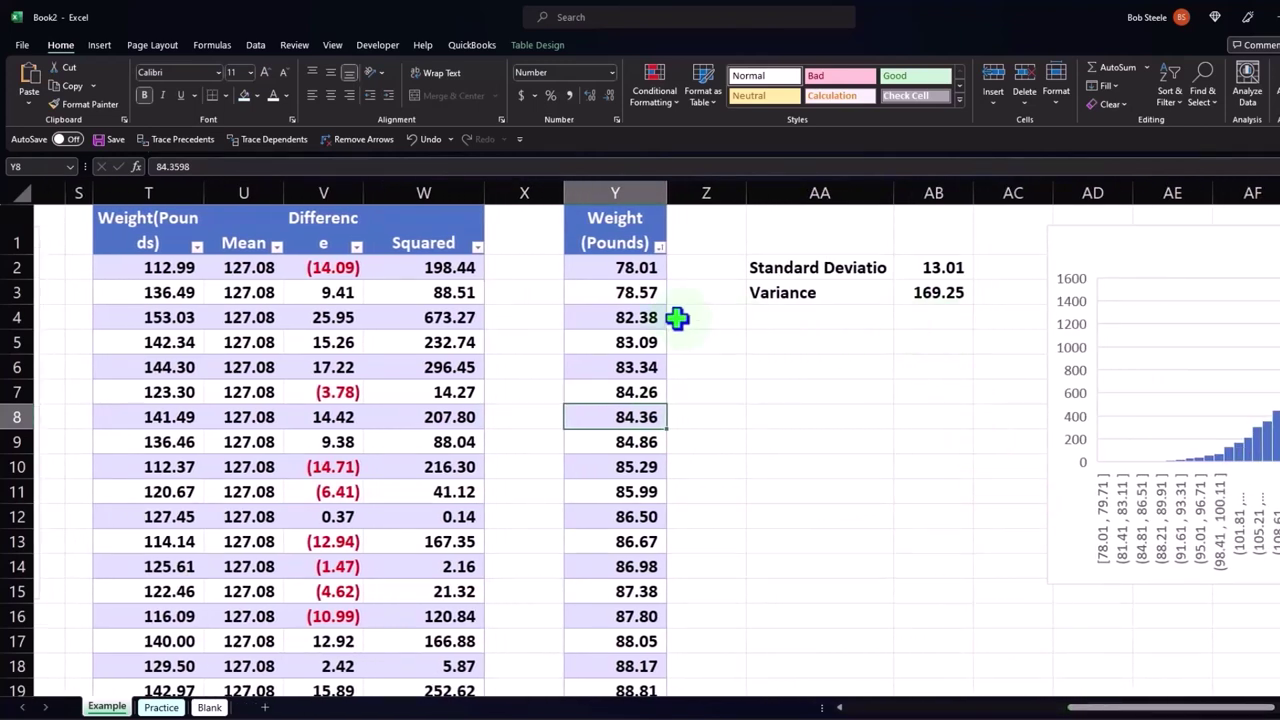
{"action": "left_click_drag", "start_coordinate": [1125, 708], "coordinate": [1181, 709]}
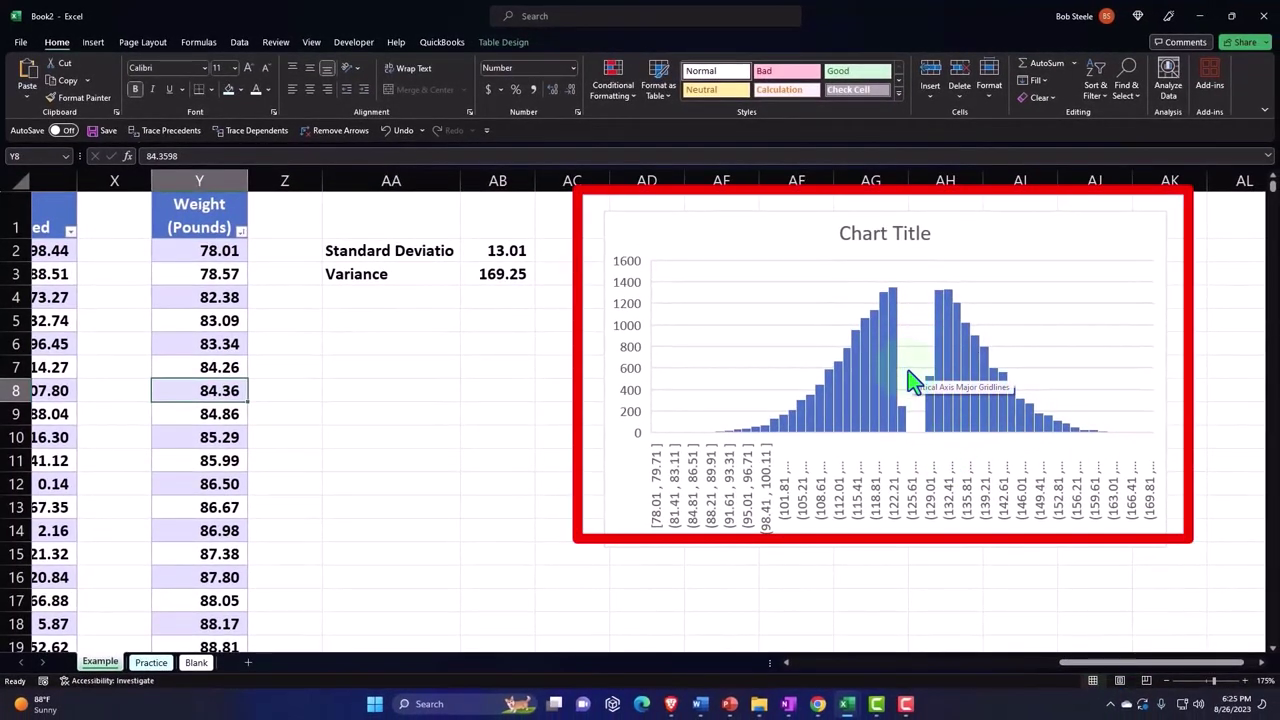
{"action": "left_click", "coordinate": [508, 252]}
{"action": "left_click", "coordinate": [501, 277]}
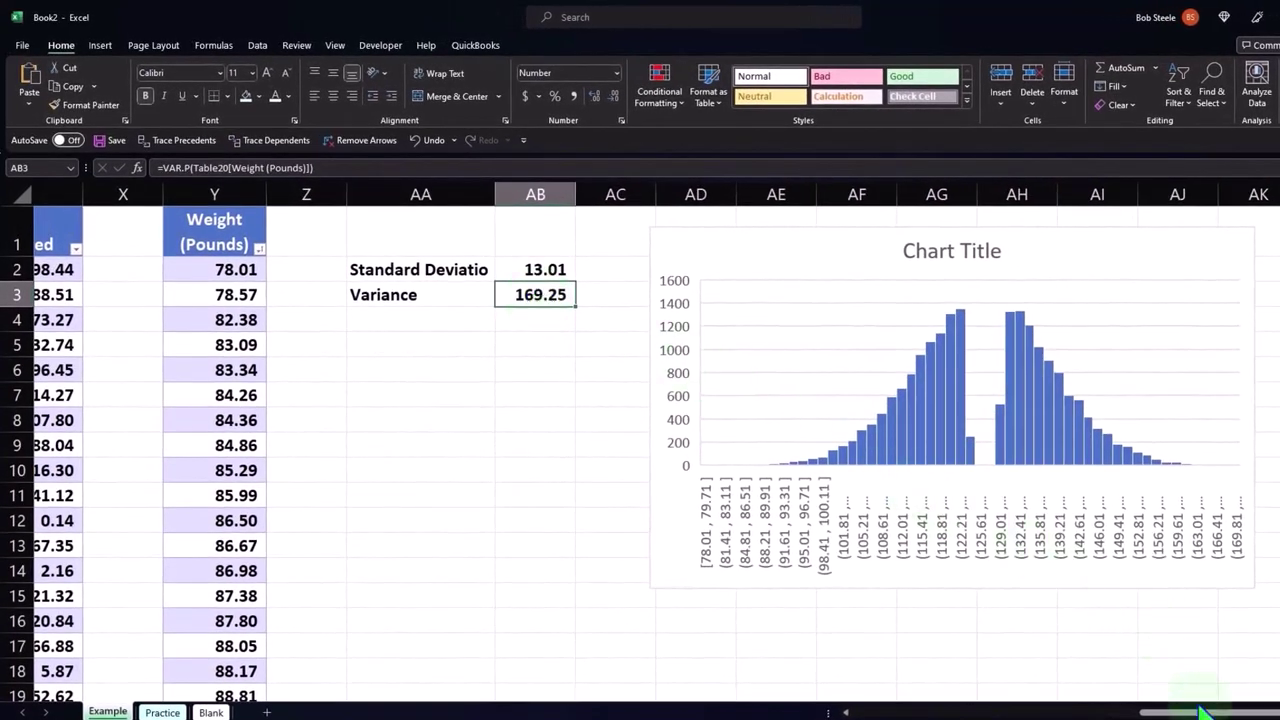
{"action": "left_click_drag", "start_coordinate": [1200, 712], "coordinate": [850, 712]}
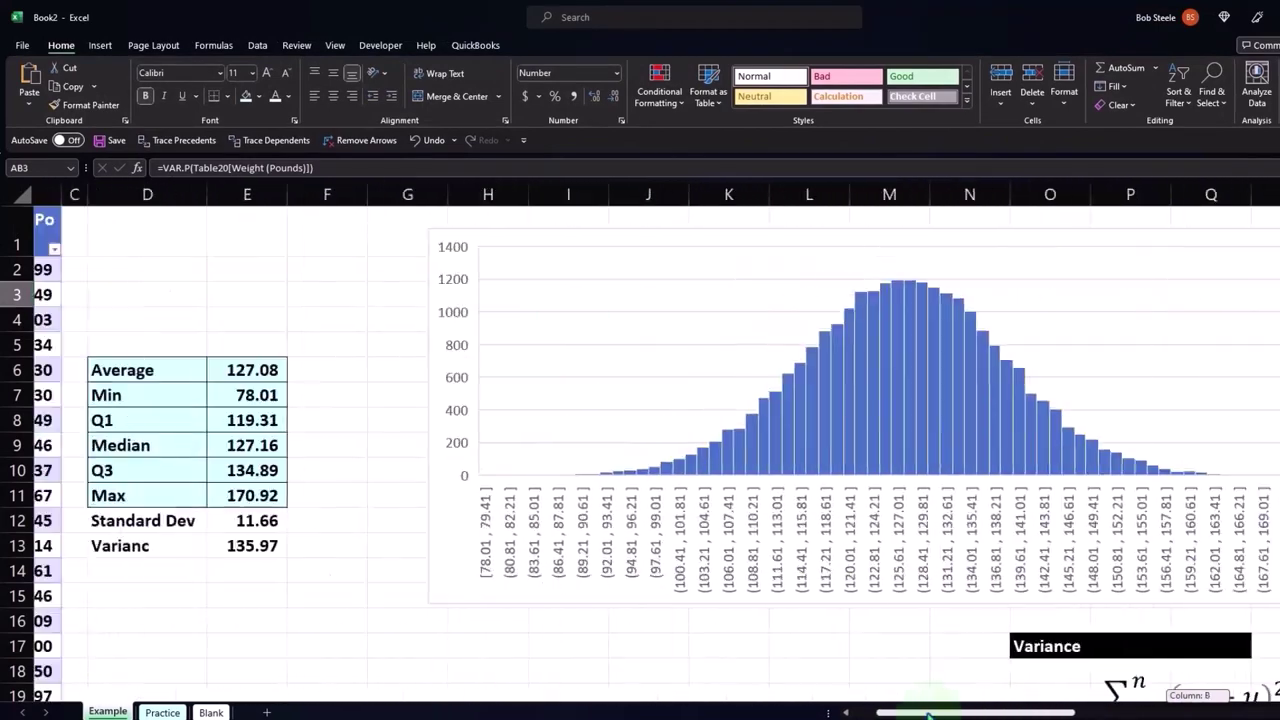
- Delete the Kaggle screenshot from the Blank sheet and select the whole worksheet
{"action": "left_click", "coordinate": [391, 594]}
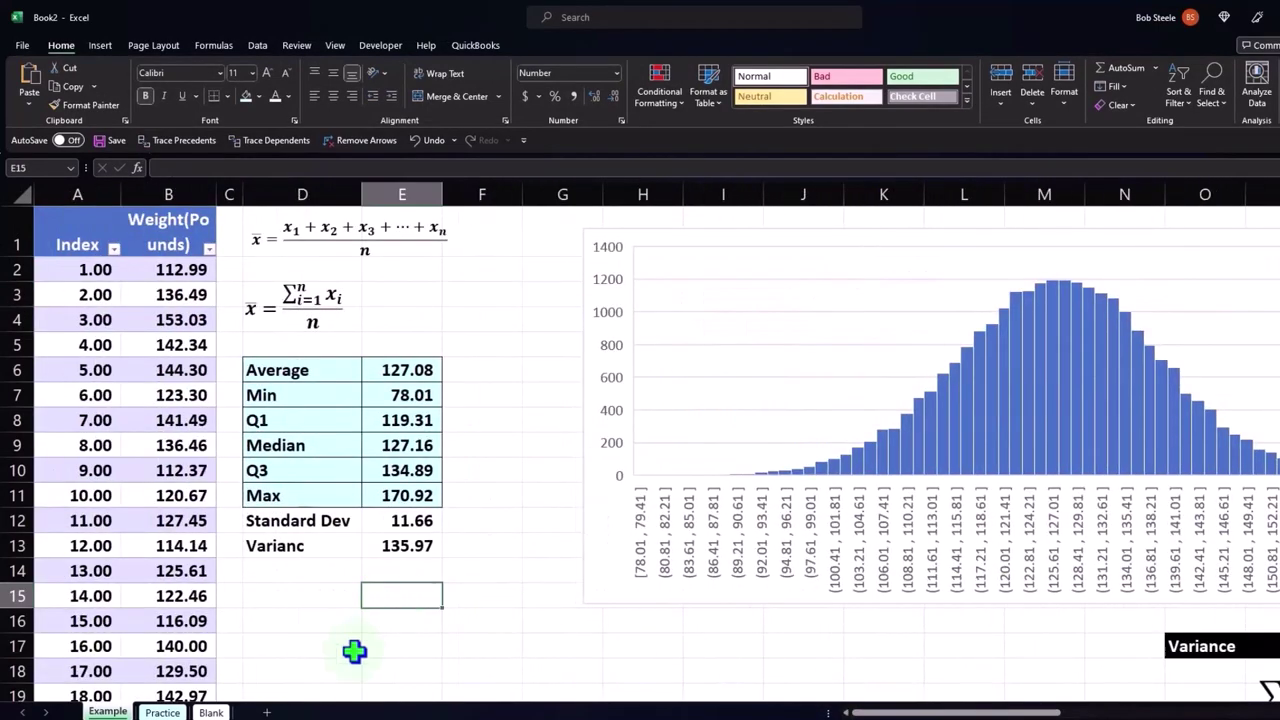
{"action": "left_click", "coordinate": [210, 712]}
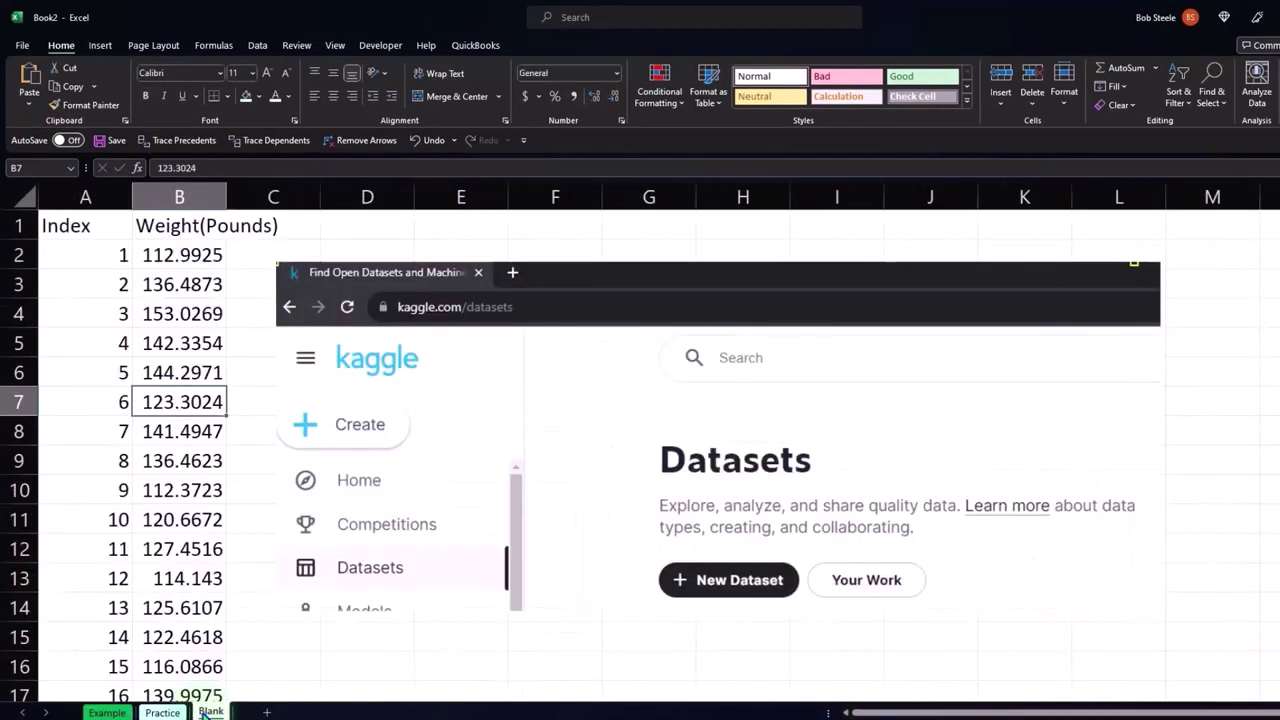
{"action": "left_click", "coordinate": [580, 376]}
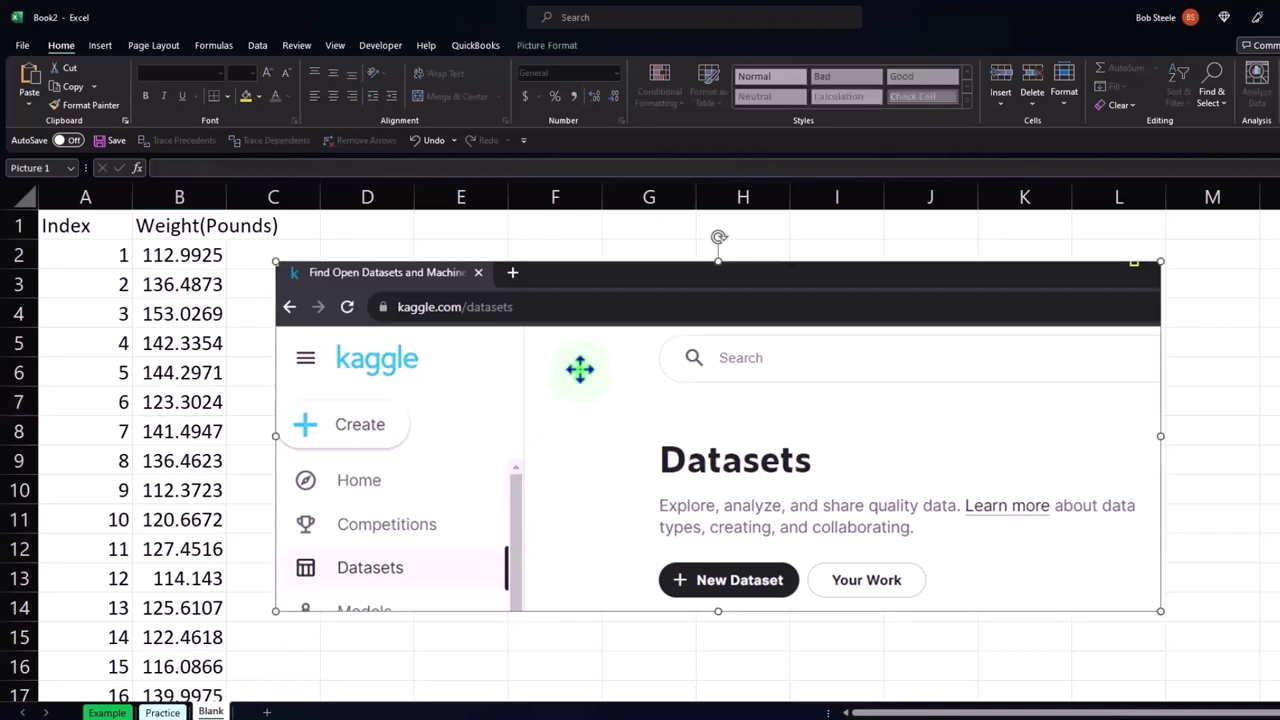
{"action": "key", "text": "Delete"}
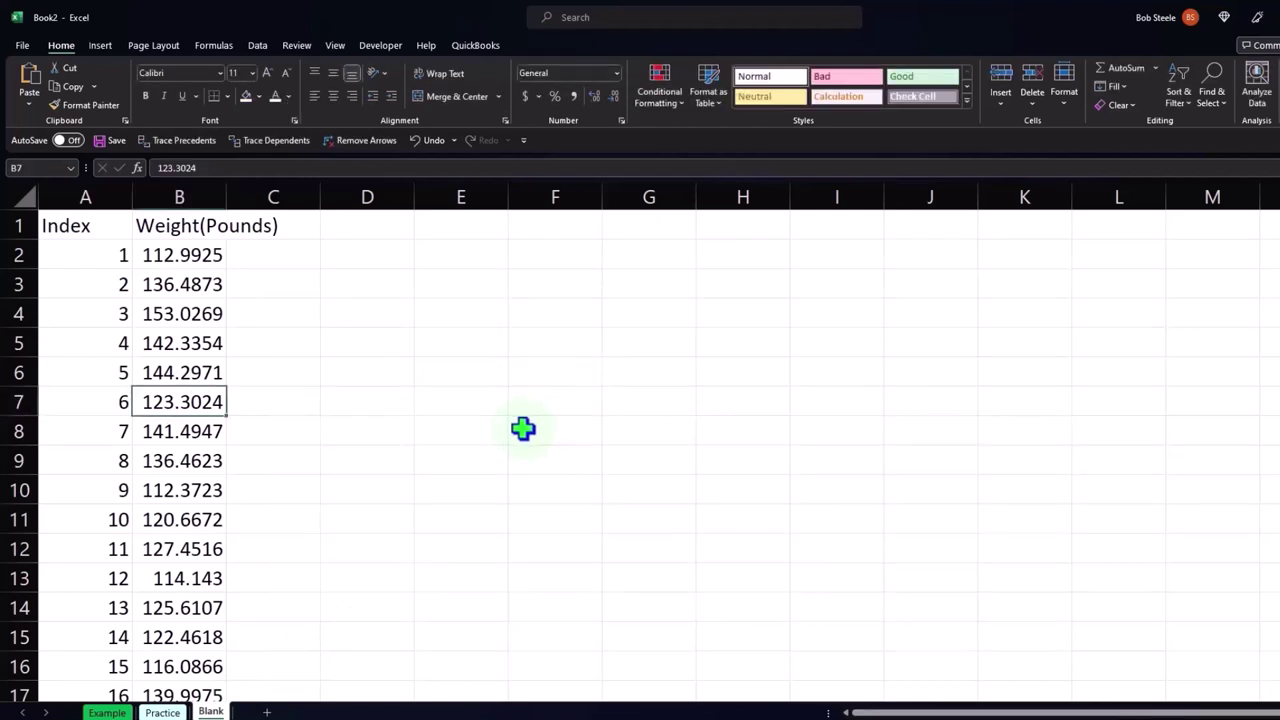
{"action": "left_click", "coordinate": [22, 182]}
- Format all cells as Currency with no symbol and red bracketed negative numbers
{"action": "right_click", "coordinate": [396, 256]}
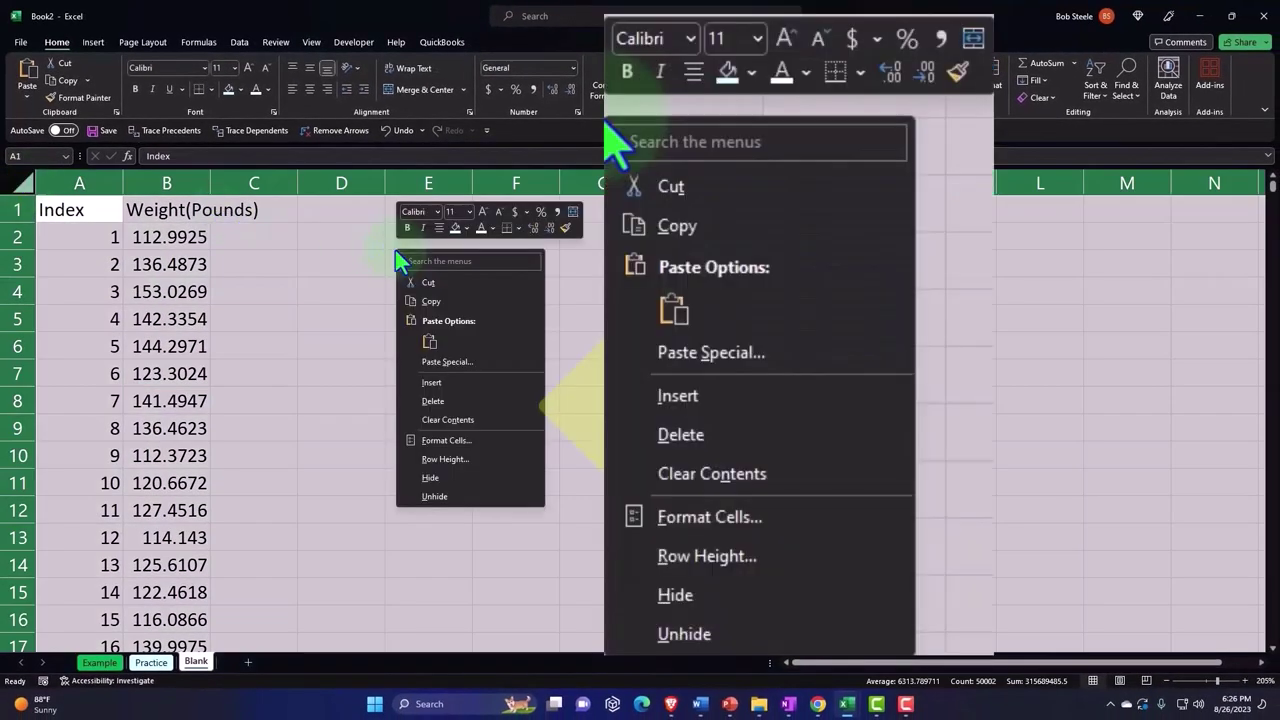
{"action": "left_click", "coordinate": [467, 446]}
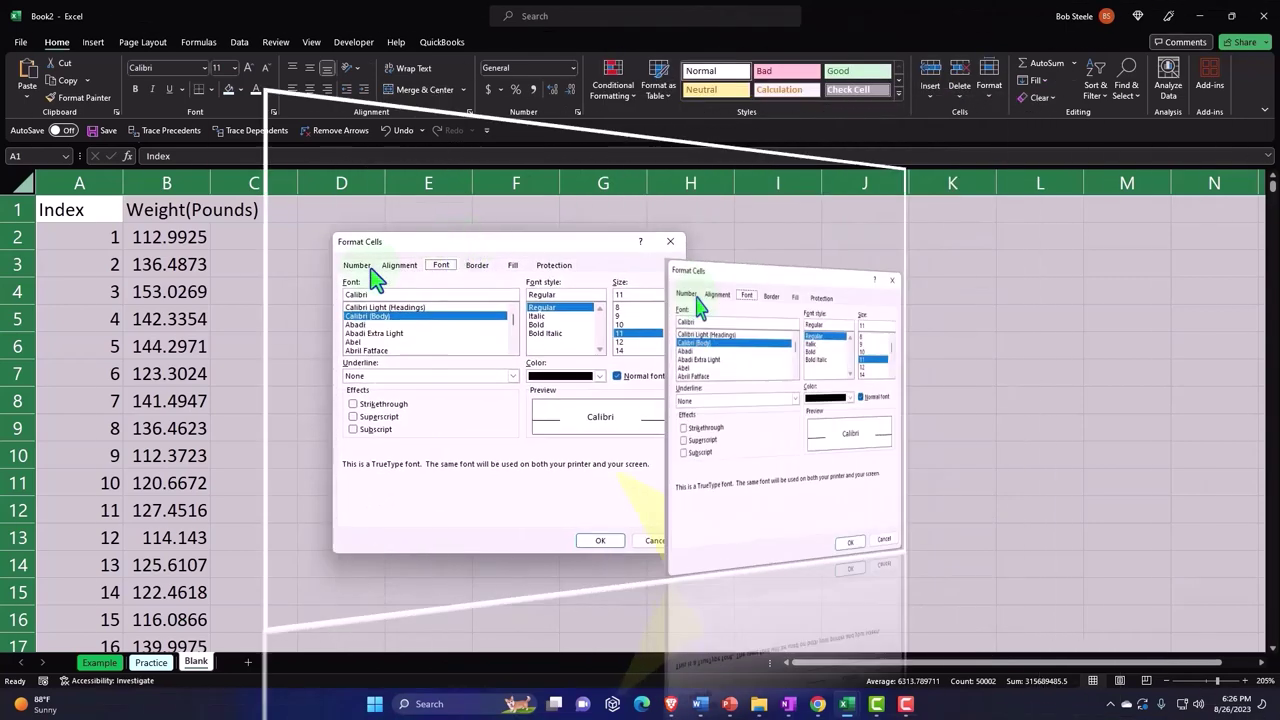
{"action": "left_click", "coordinate": [358, 266]}
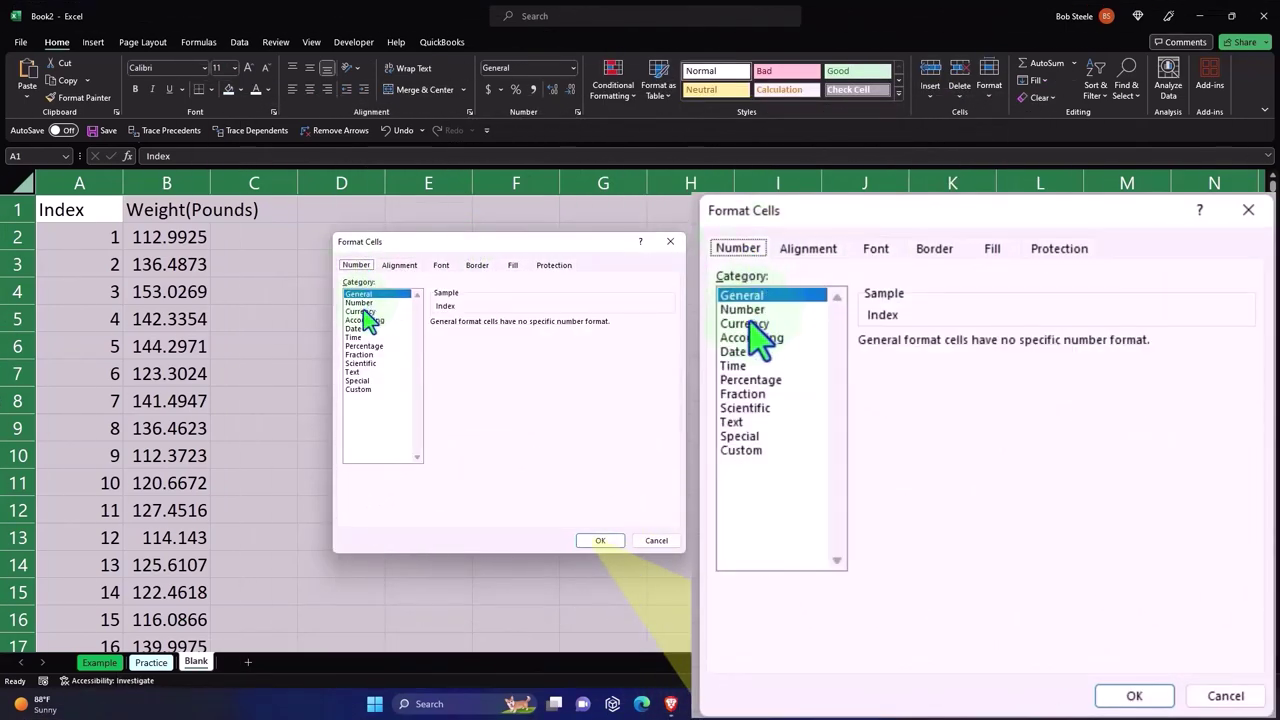
{"action": "left_click", "coordinate": [362, 311]}
{"action": "left_click", "coordinate": [452, 391]}
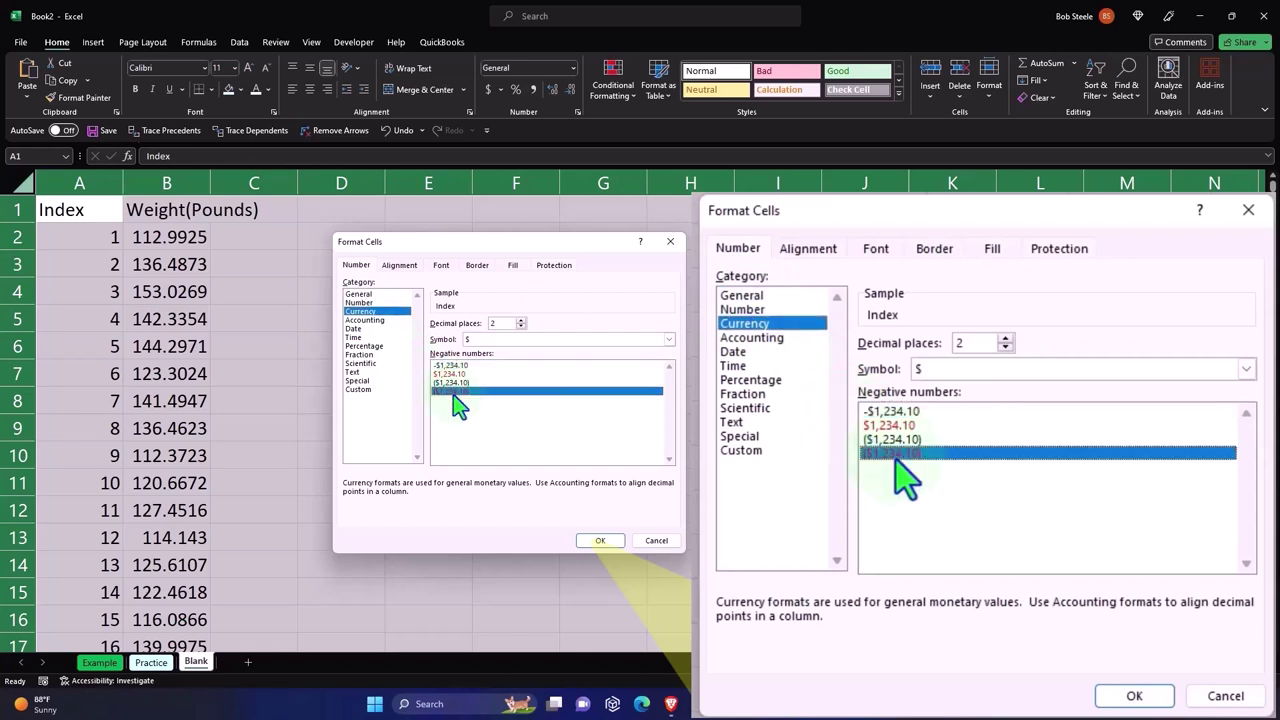
{"action": "left_click", "coordinate": [560, 341]}
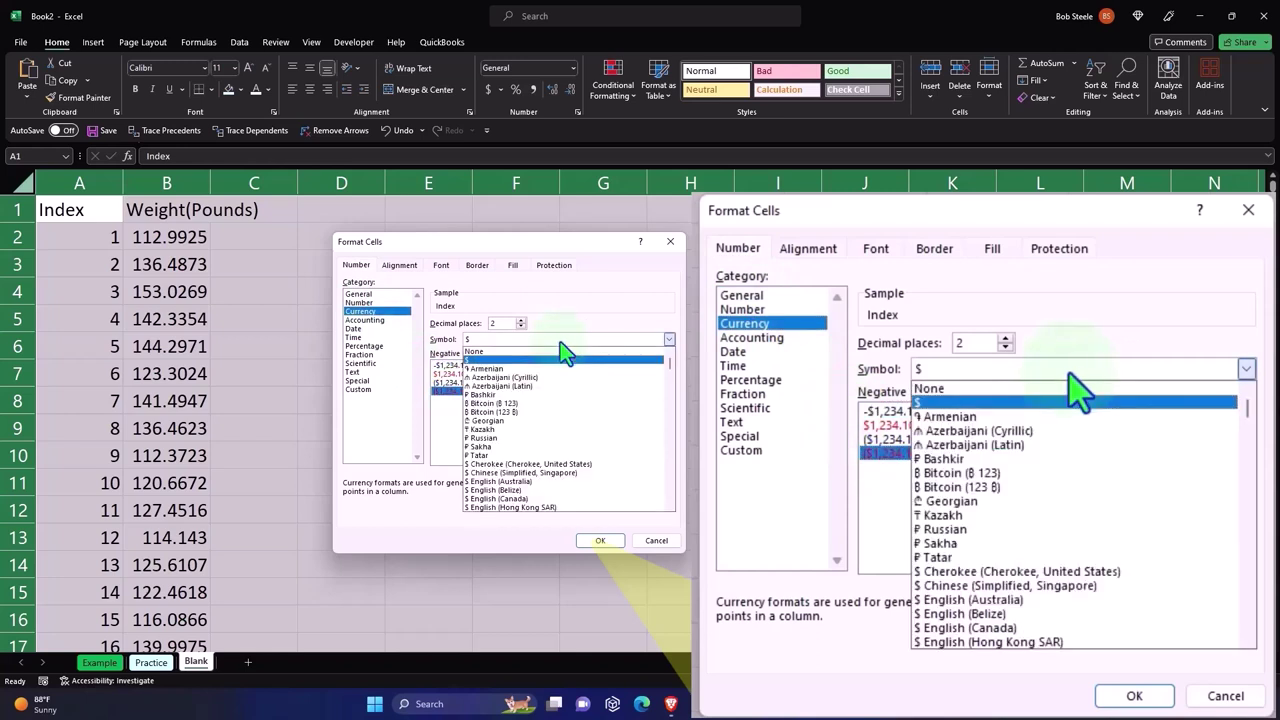
{"action": "left_click", "coordinate": [560, 350]}
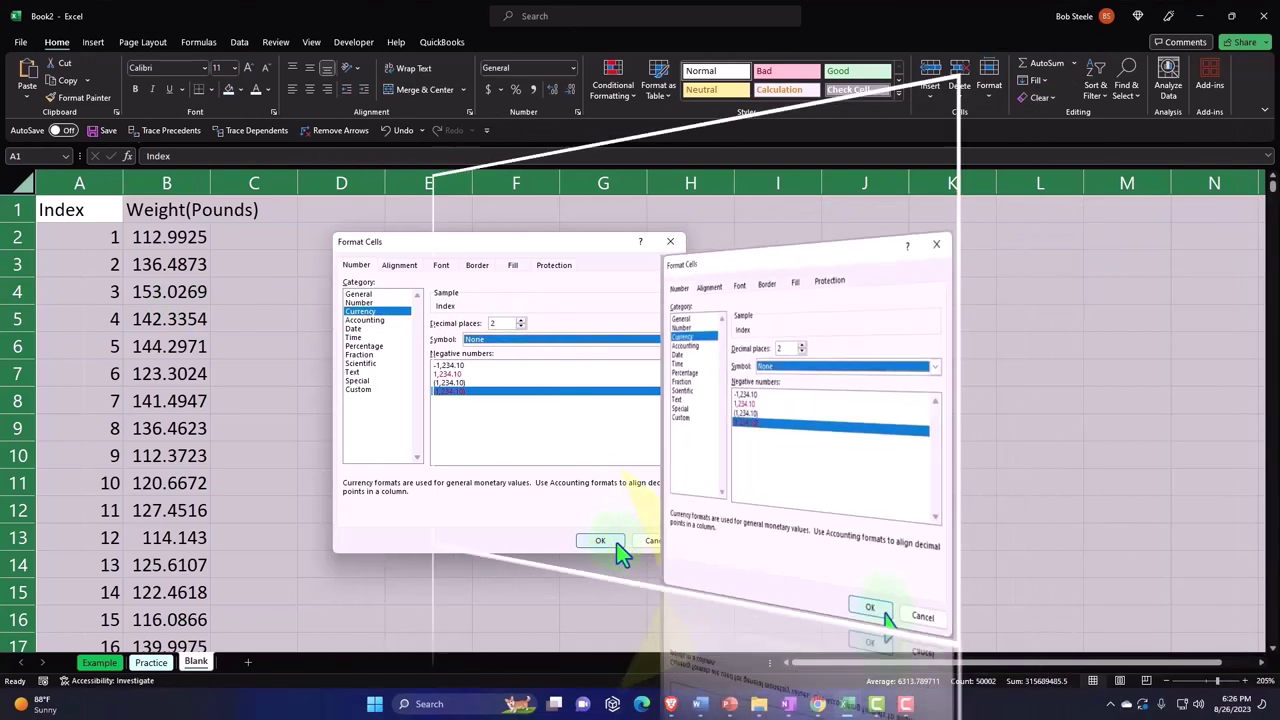
{"action": "left_click", "coordinate": [612, 540]}
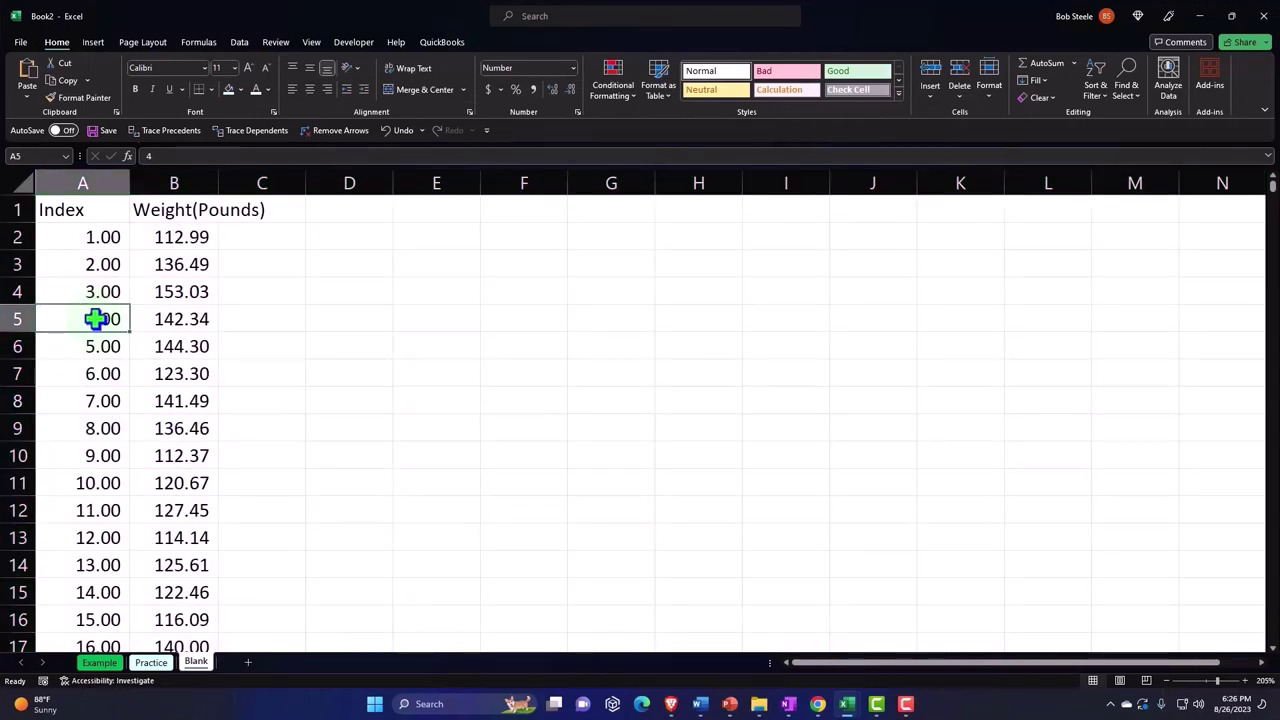
- Decrease the Index column's decimals so it shows whole numbers 1, 2, 3
{"action": "left_click", "coordinate": [107, 181]}
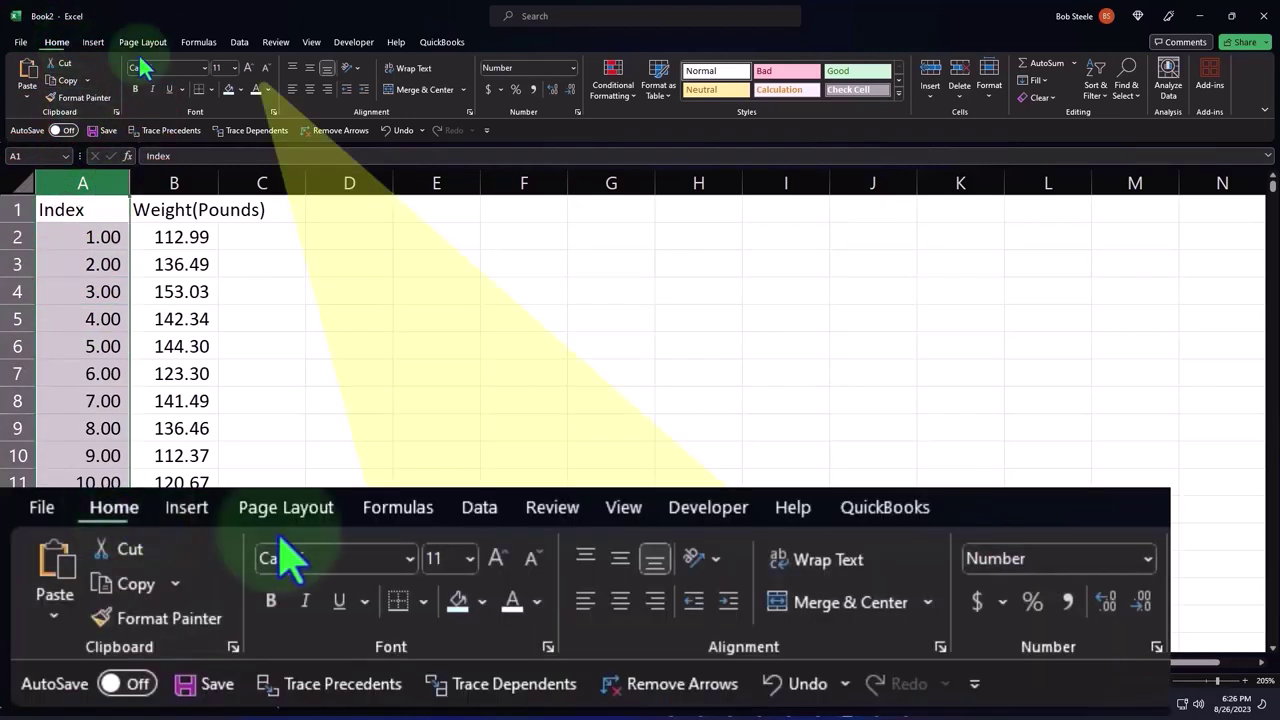
{"action": "left_click", "coordinate": [552, 89]}
{"action": "left_click", "coordinate": [571, 90]}
{"action": "left_click", "coordinate": [571, 90]}
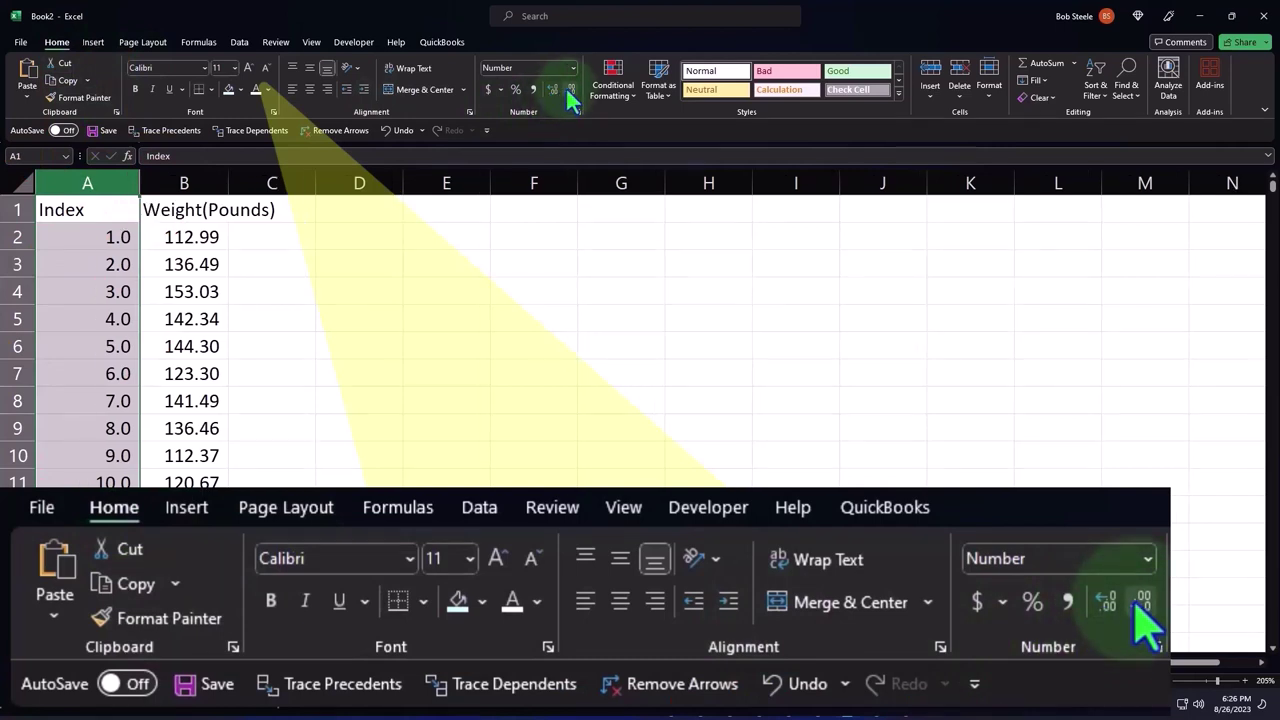
{"action": "left_click", "coordinate": [571, 90]}
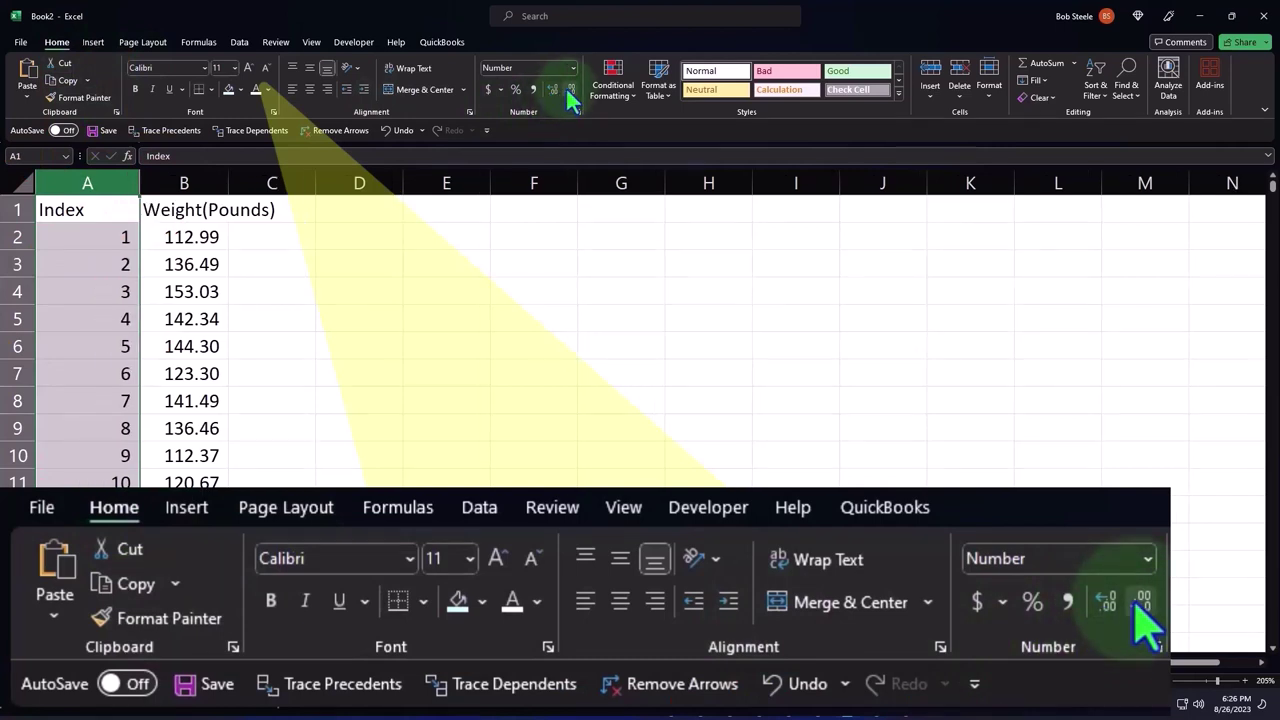
{"action": "left_click", "coordinate": [521, 352]}
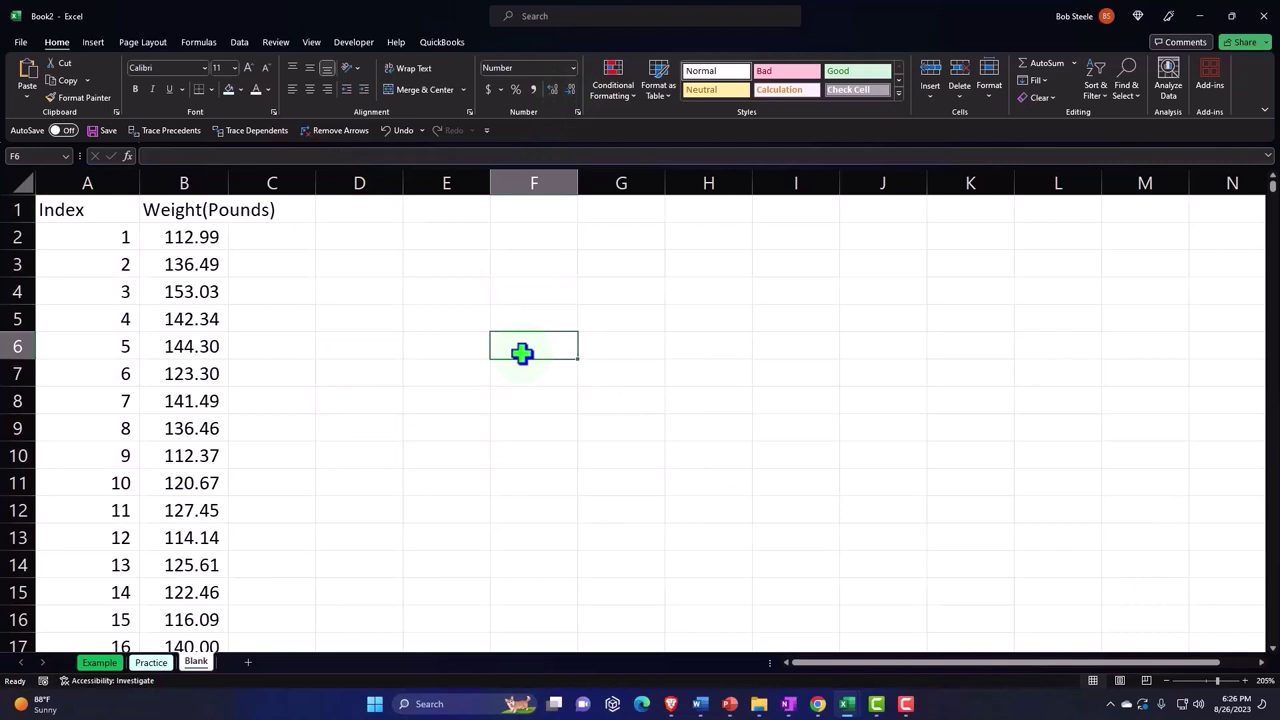
{"action": "left_click", "coordinate": [205, 322]}
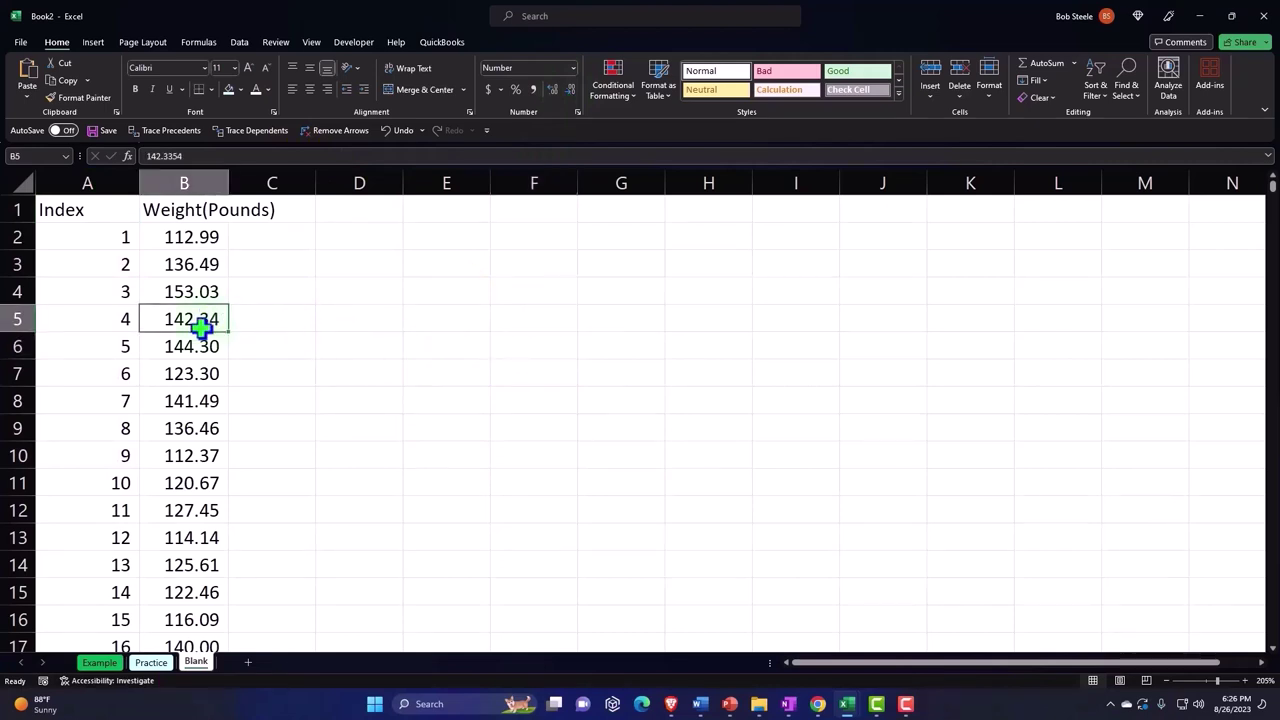
- Convert the Index and Weight(Pounds) range $A$1:$B$25001 into a table with headers
{"action": "left_click", "coordinate": [93, 44]}
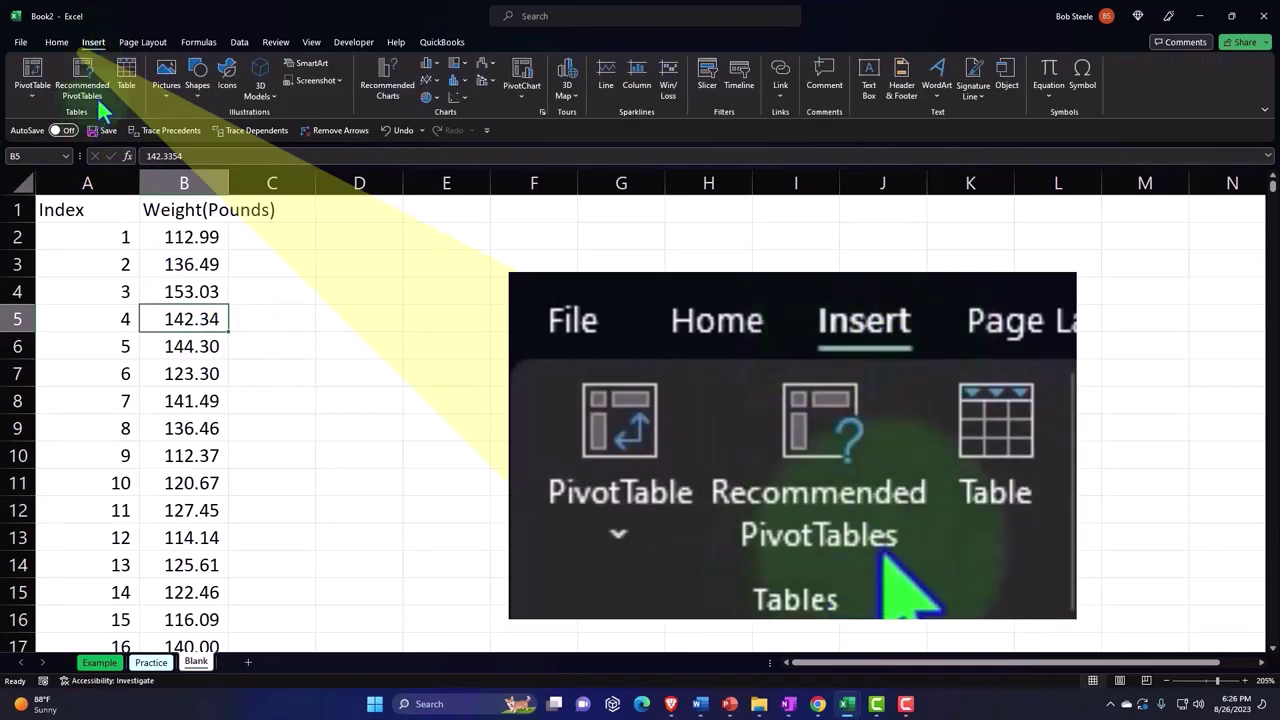
{"action": "left_click", "coordinate": [125, 82]}
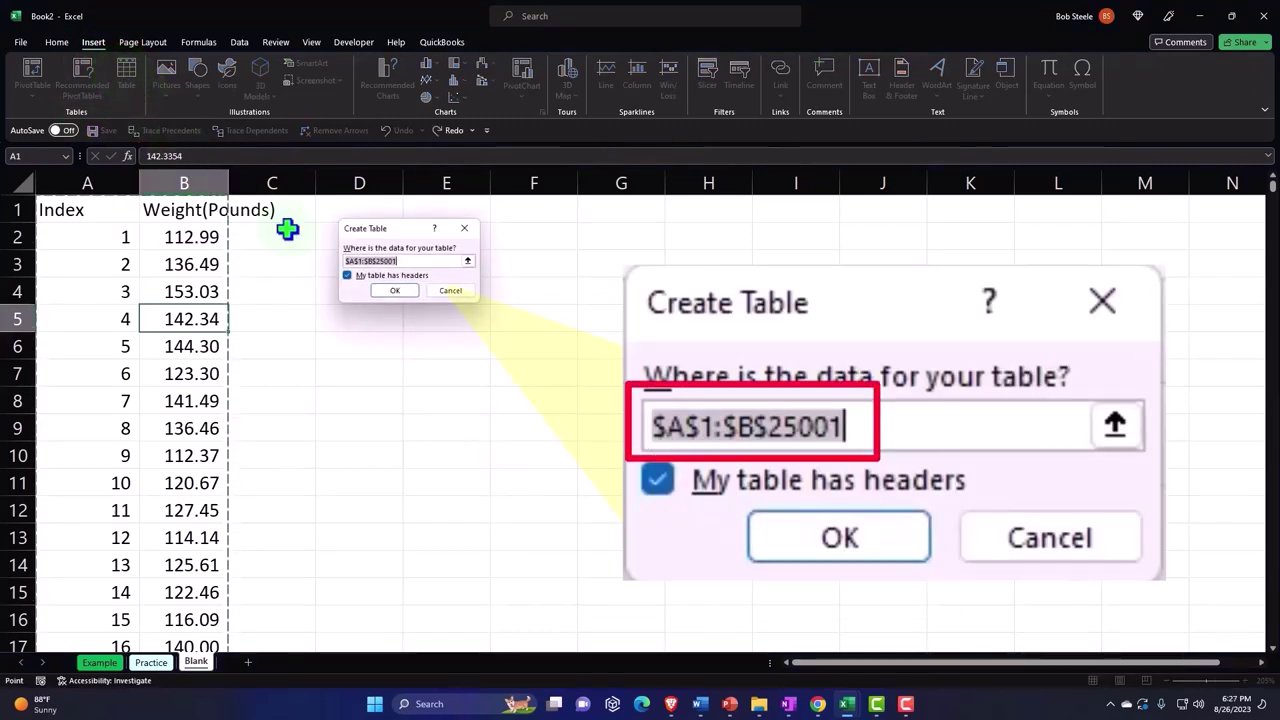
{"action": "left_click", "coordinate": [392, 291]}
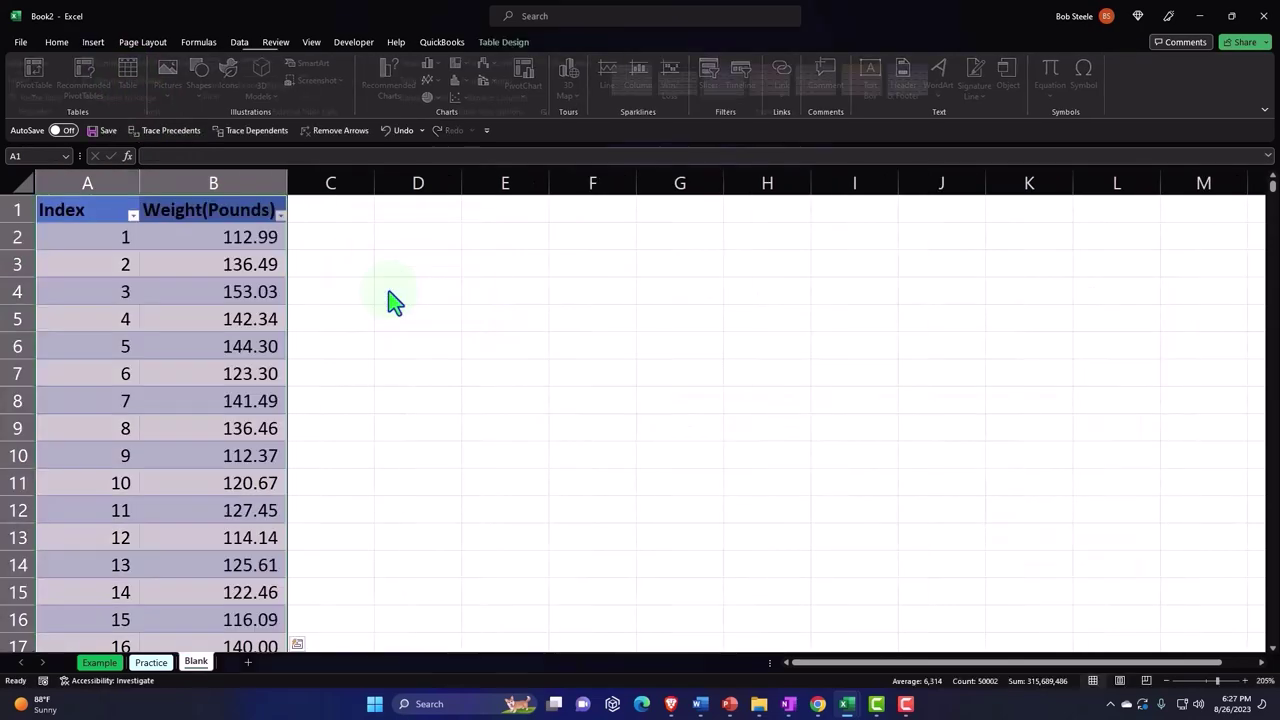
- Wrap and center the headers, rename the header to Weight (Pounds), and narrow column B
{"action": "left_click", "coordinate": [392, 300]}
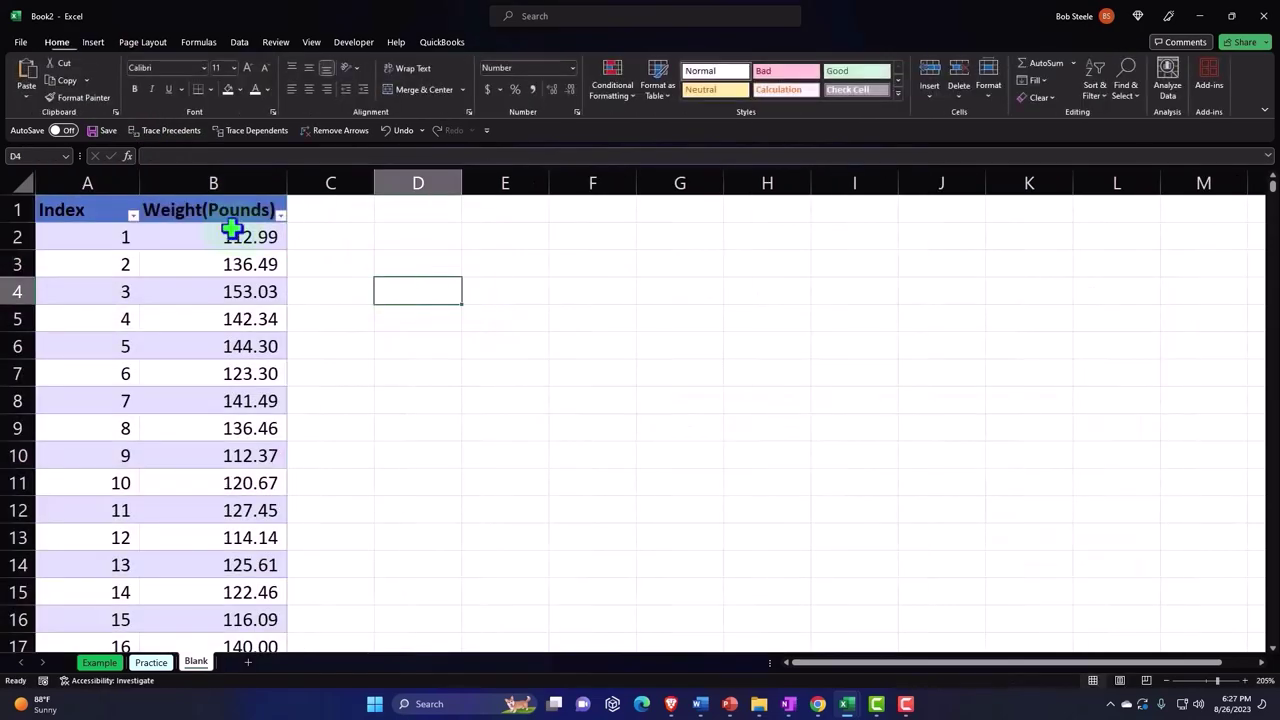
{"action": "left_click", "coordinate": [100, 209]}
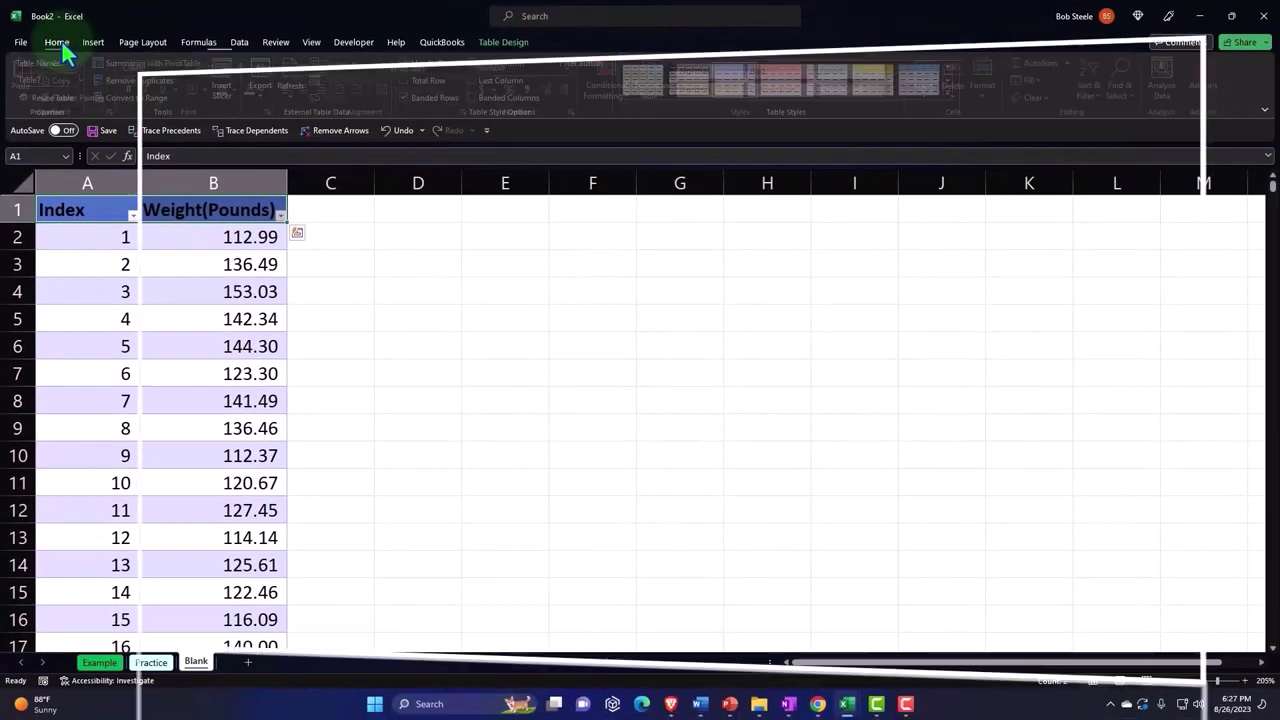
{"action": "left_click", "coordinate": [58, 43]}
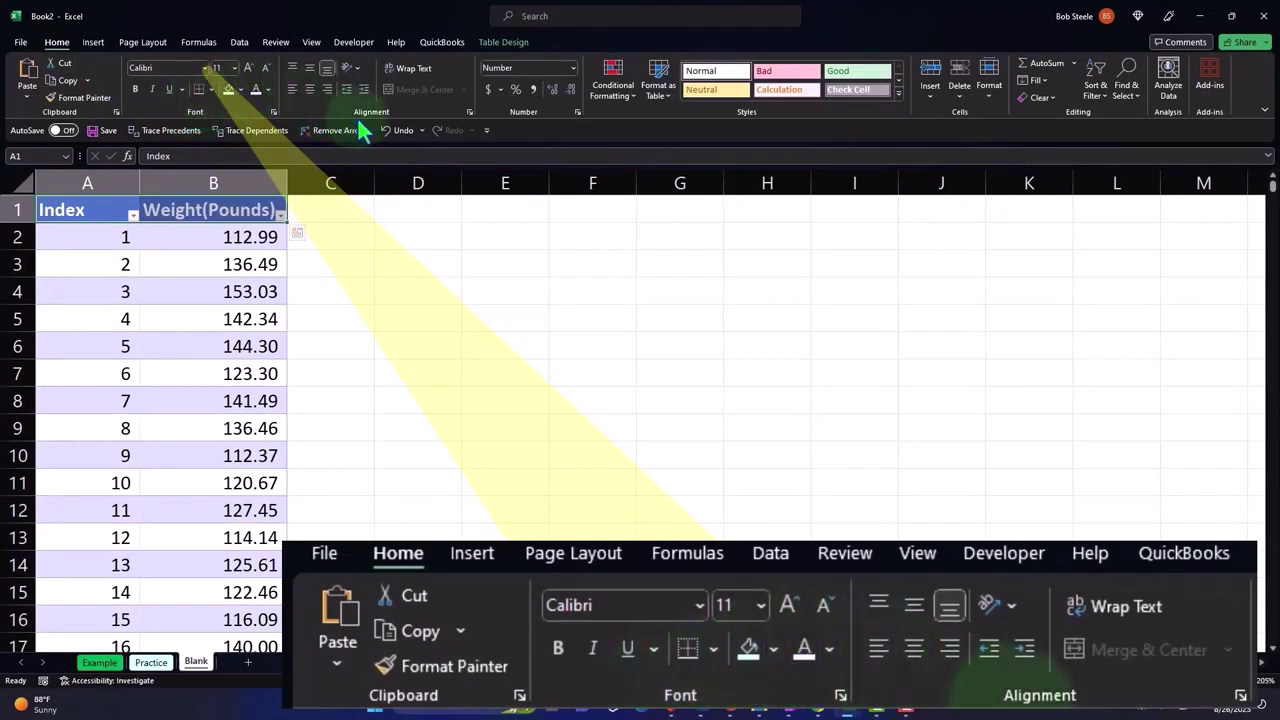
{"action": "left_click", "coordinate": [413, 72]}
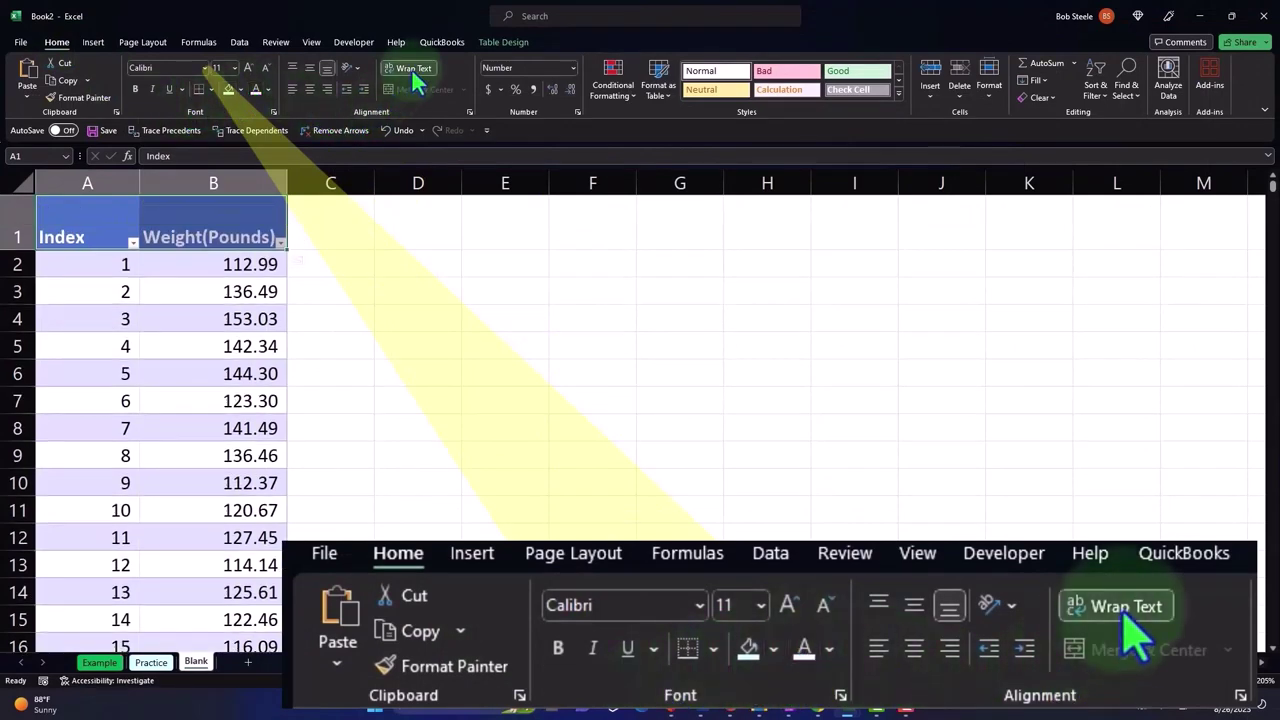
{"action": "left_click", "coordinate": [310, 90]}
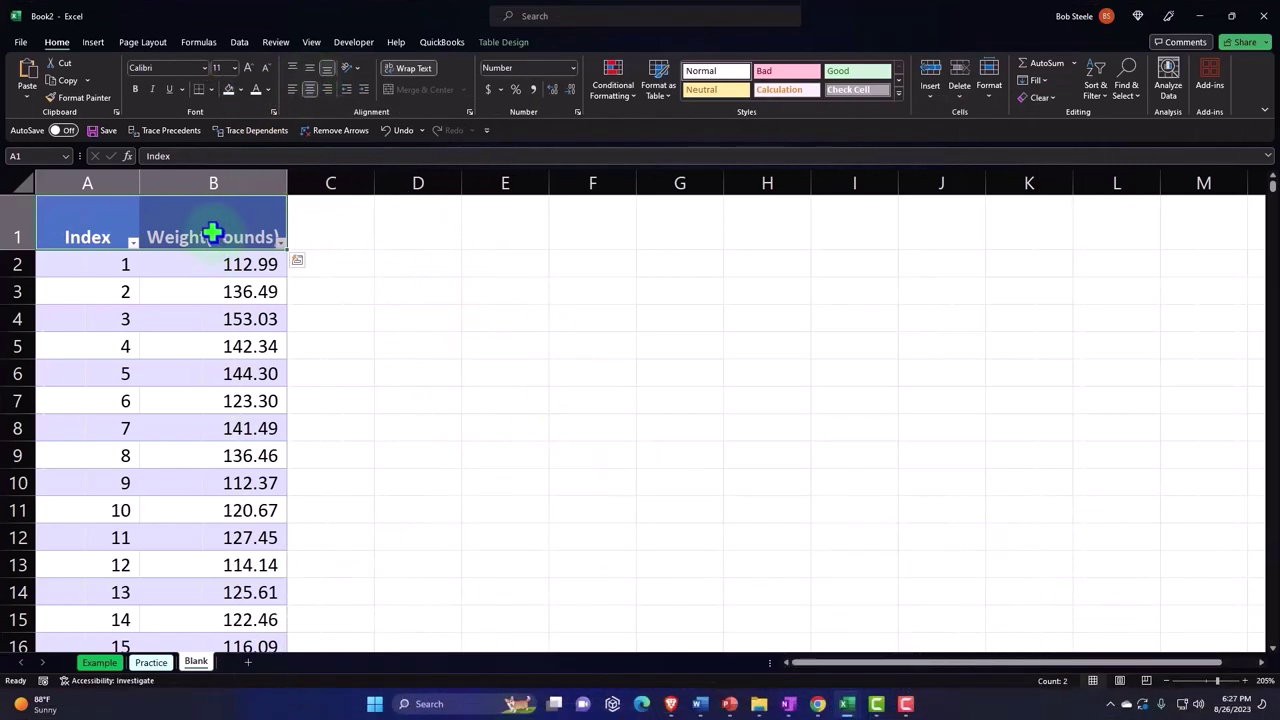
{"action": "double_click", "coordinate": [211, 236]}
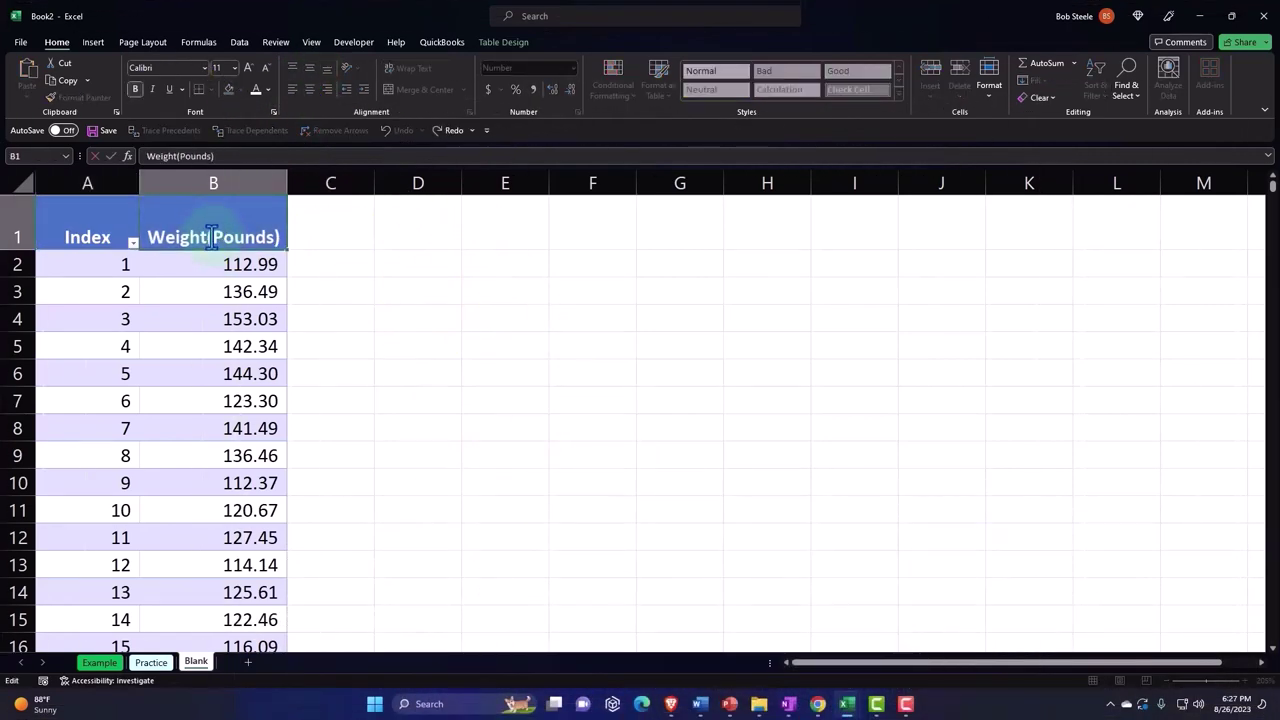
{"action": "key", "text": "Return"}
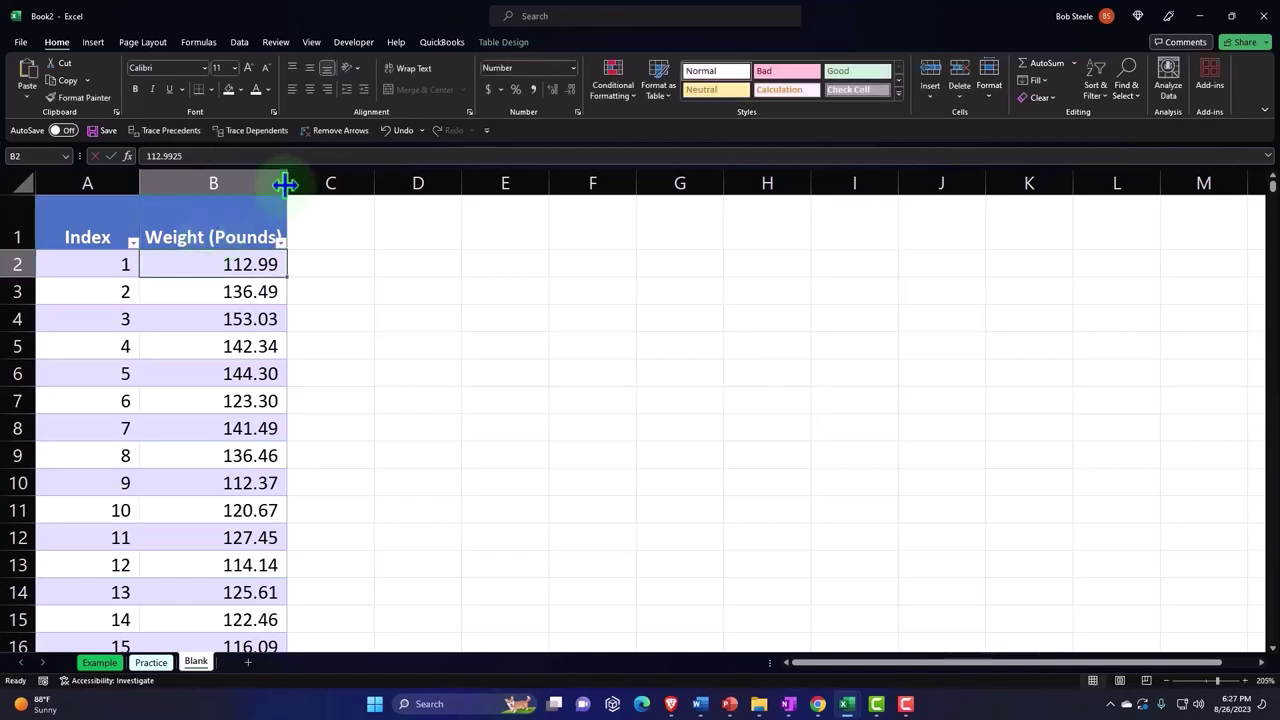
{"action": "left_click_drag", "start_coordinate": [287, 182], "coordinate": [233, 184]}
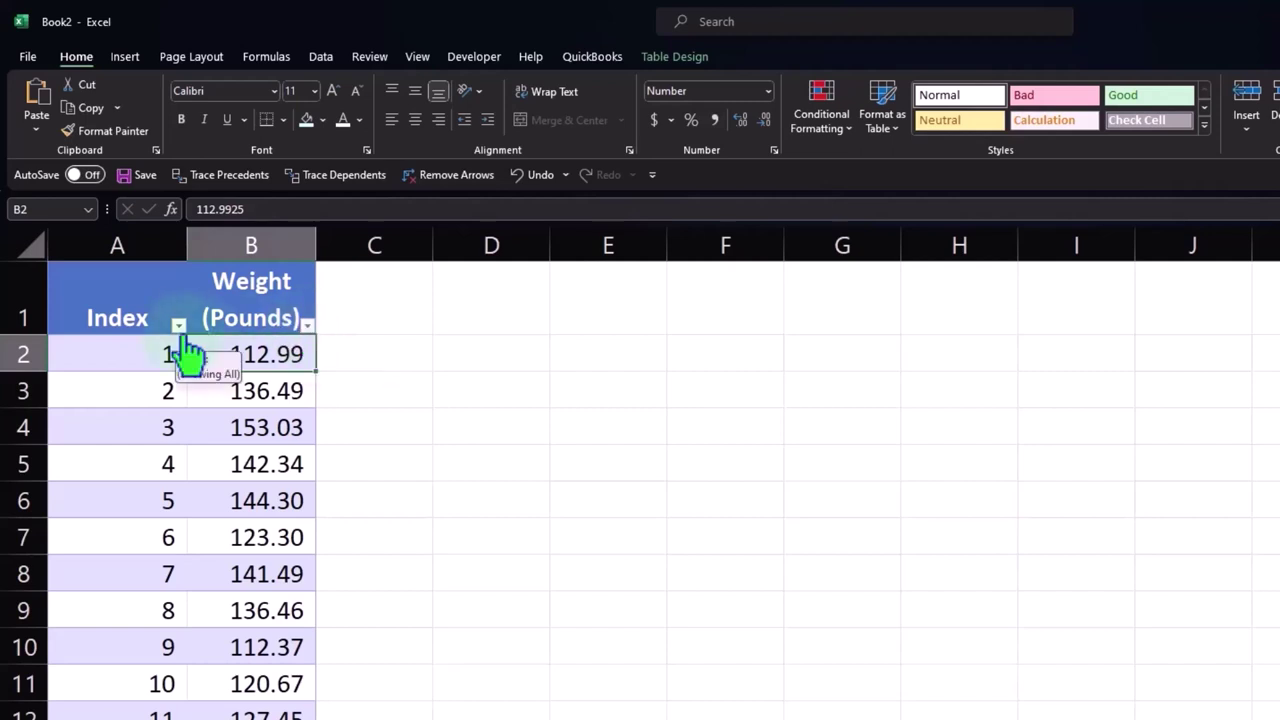
- Sort the table by Weight (Pounds) from largest to smallest
{"action": "left_click", "coordinate": [308, 325]}
{"action": "left_click", "coordinate": [272, 342]}
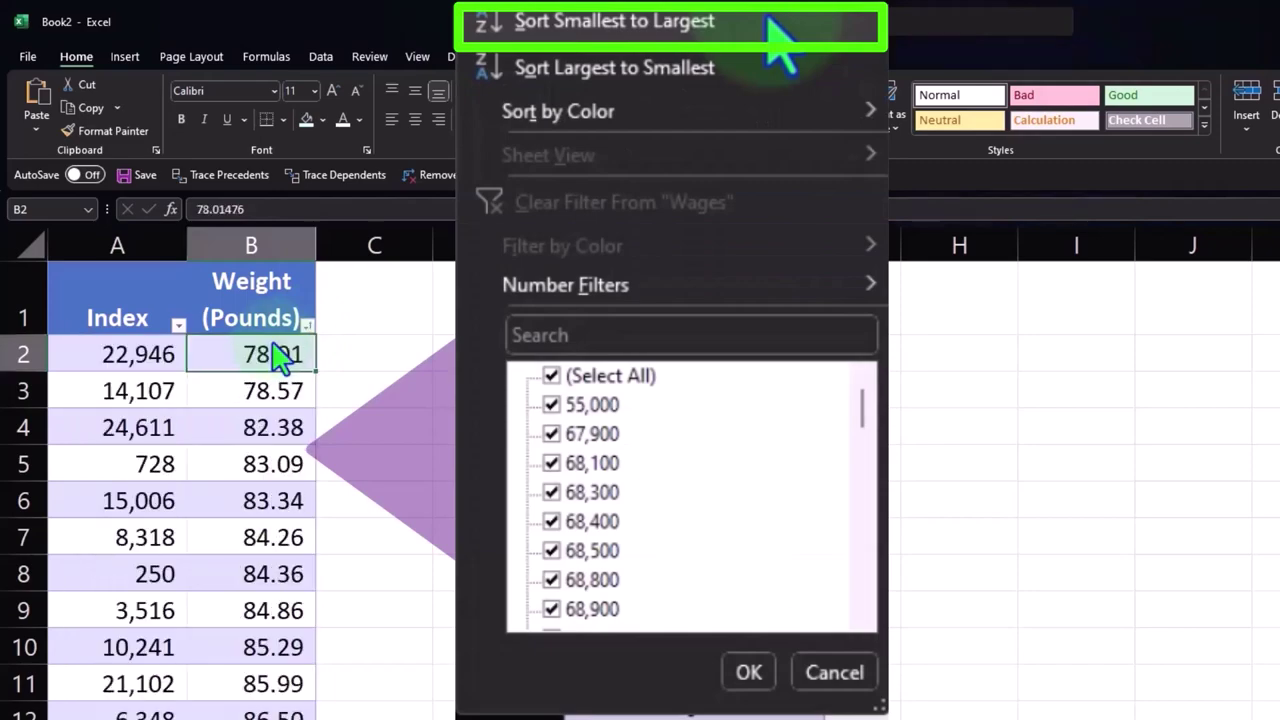
{"action": "left_click", "coordinate": [308, 326]}
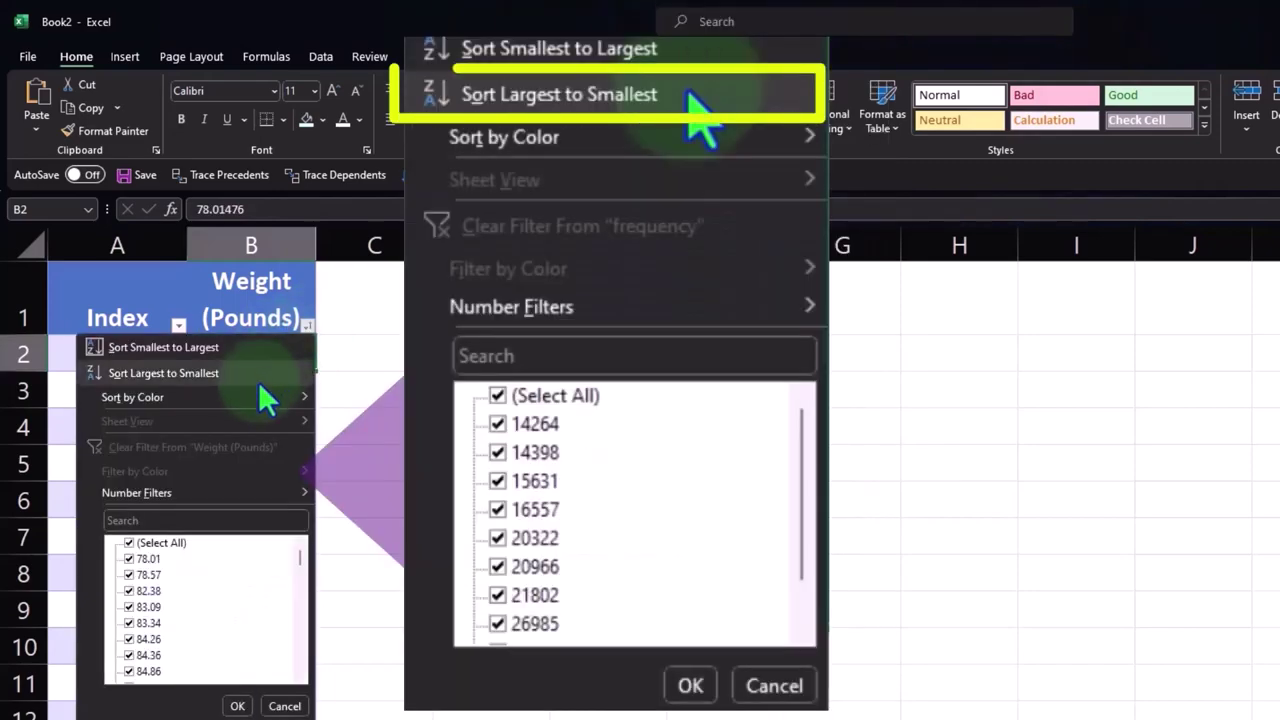
{"action": "left_click", "coordinate": [258, 378]}
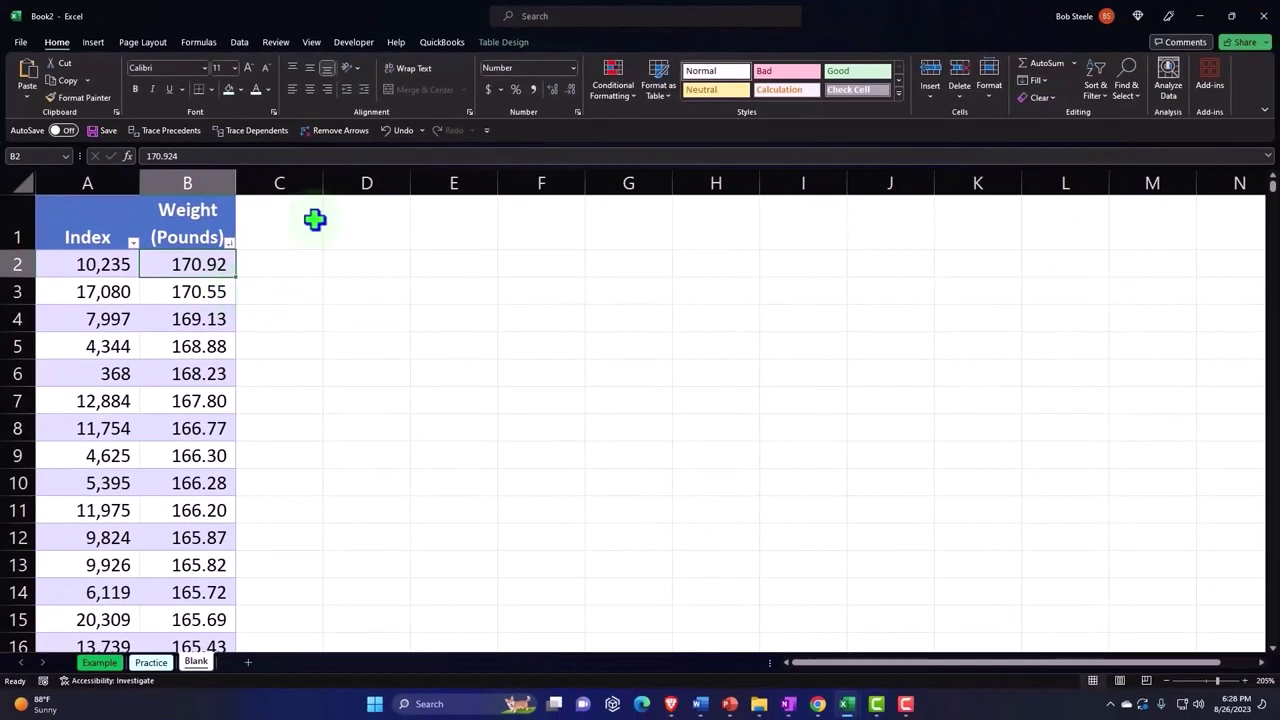
- Narrow column C, widen column D, and enter labels Mean - Average, Min, Q1, Median, Q2 from D2
{"action": "left_click_drag", "start_coordinate": [323, 181], "coordinate": [256, 182]}
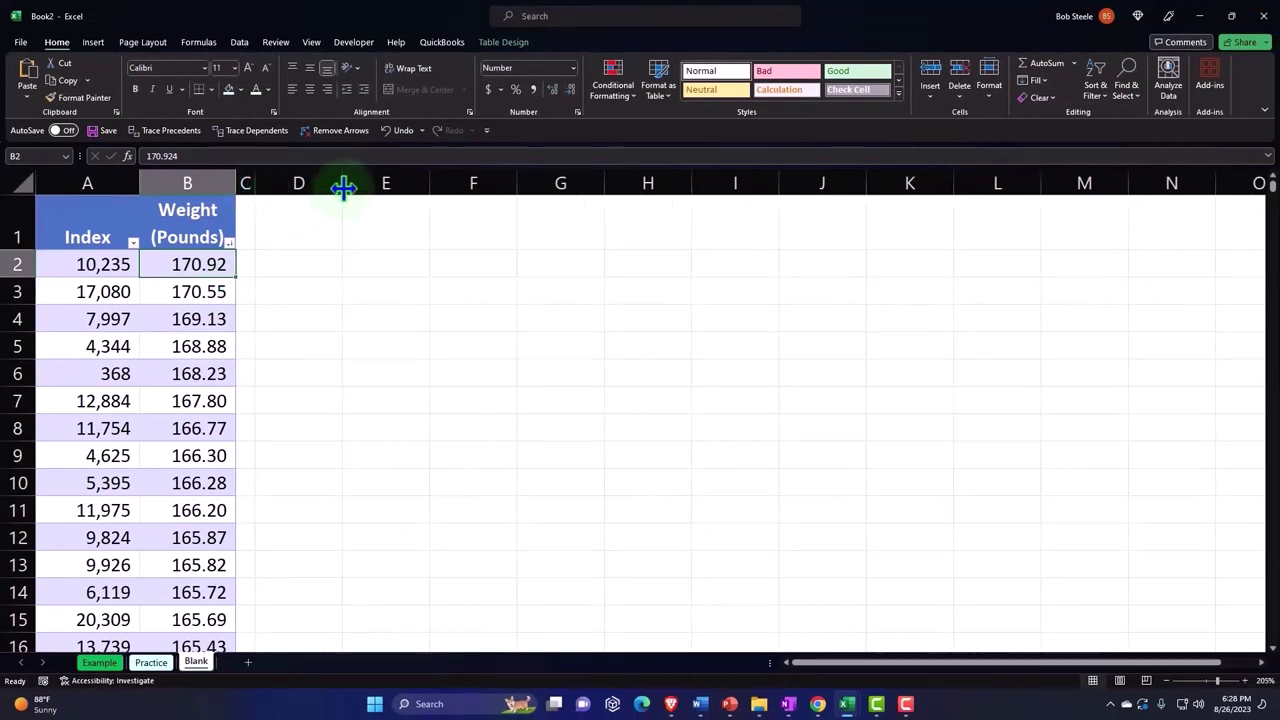
{"action": "mouse_move", "coordinate": [343, 183]}
{"action": "left_mouse_down"}
{"action": "mouse_move", "coordinate": [404, 200]}
{"action": "mouse_move", "coordinate": [420, 183]}
{"action": "left_mouse_up"}
{"action": "left_click", "coordinate": [349, 268]}
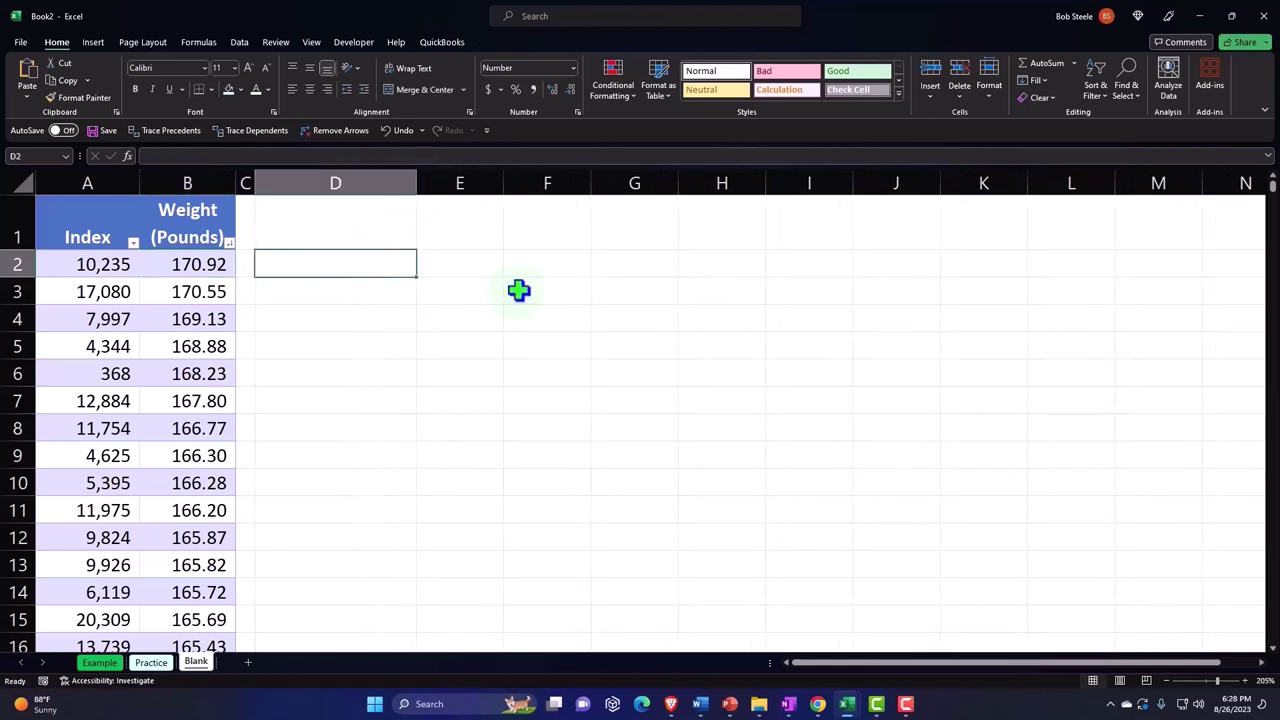
{"action": "type", "text": "Mean"}
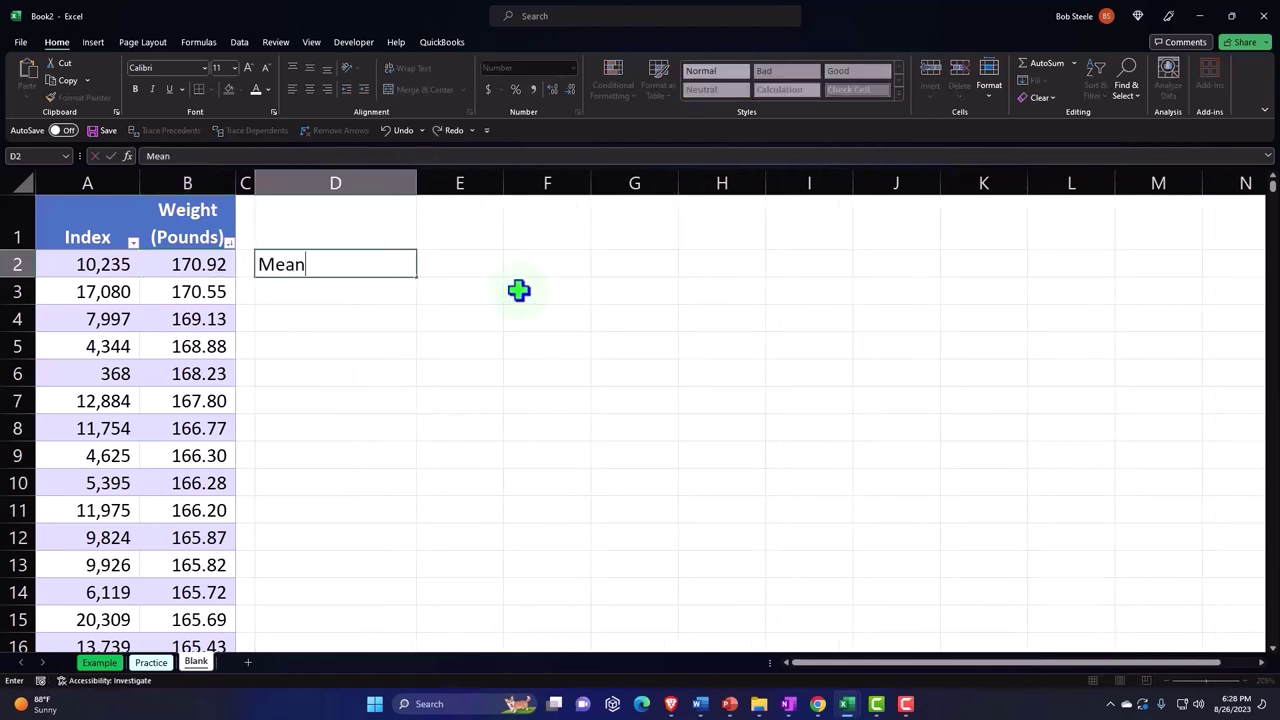
{"action": "type", "text": " - Average"}
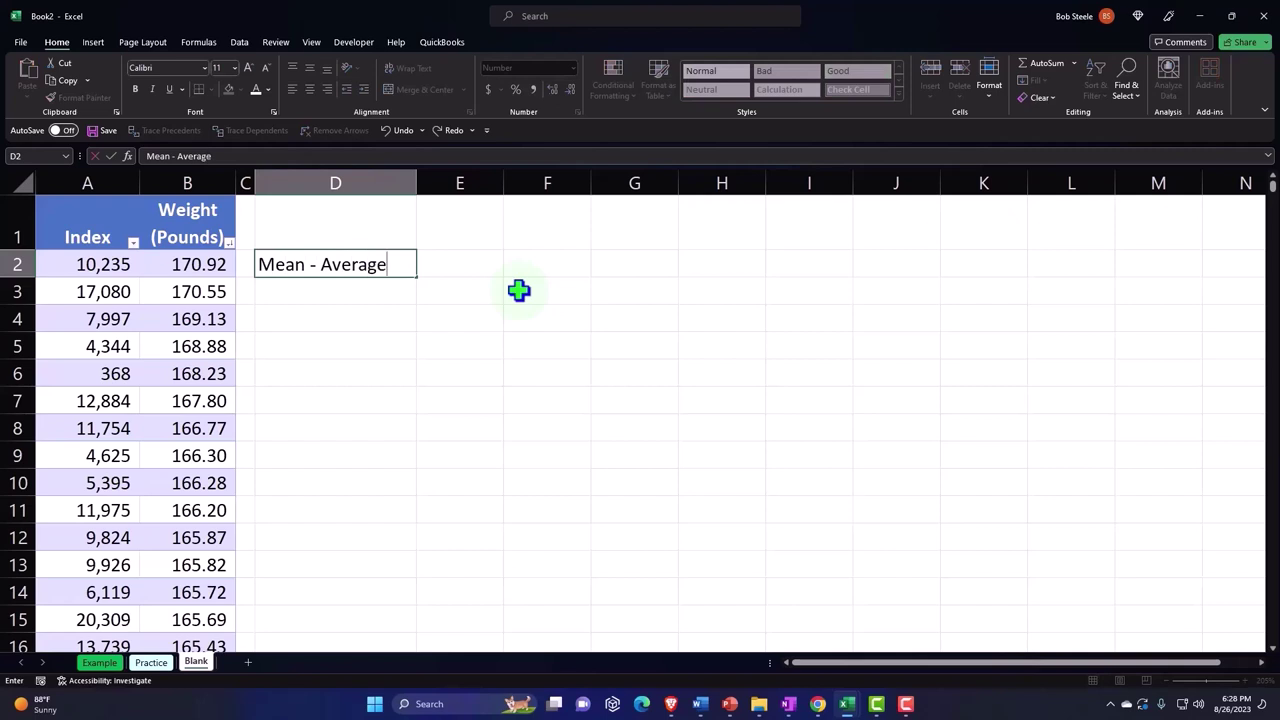
{"action": "key", "text": "Return"}
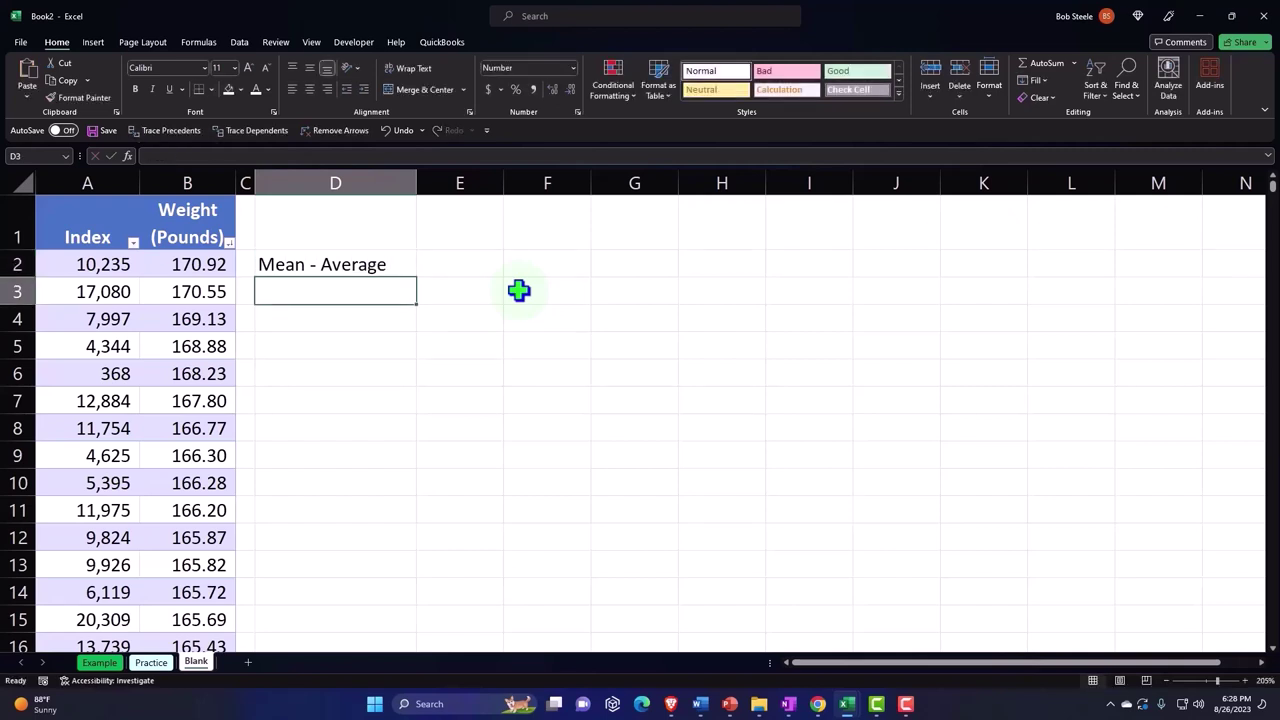
{"action": "type", "text": "Min"}
{"action": "key", "text": "Return"}
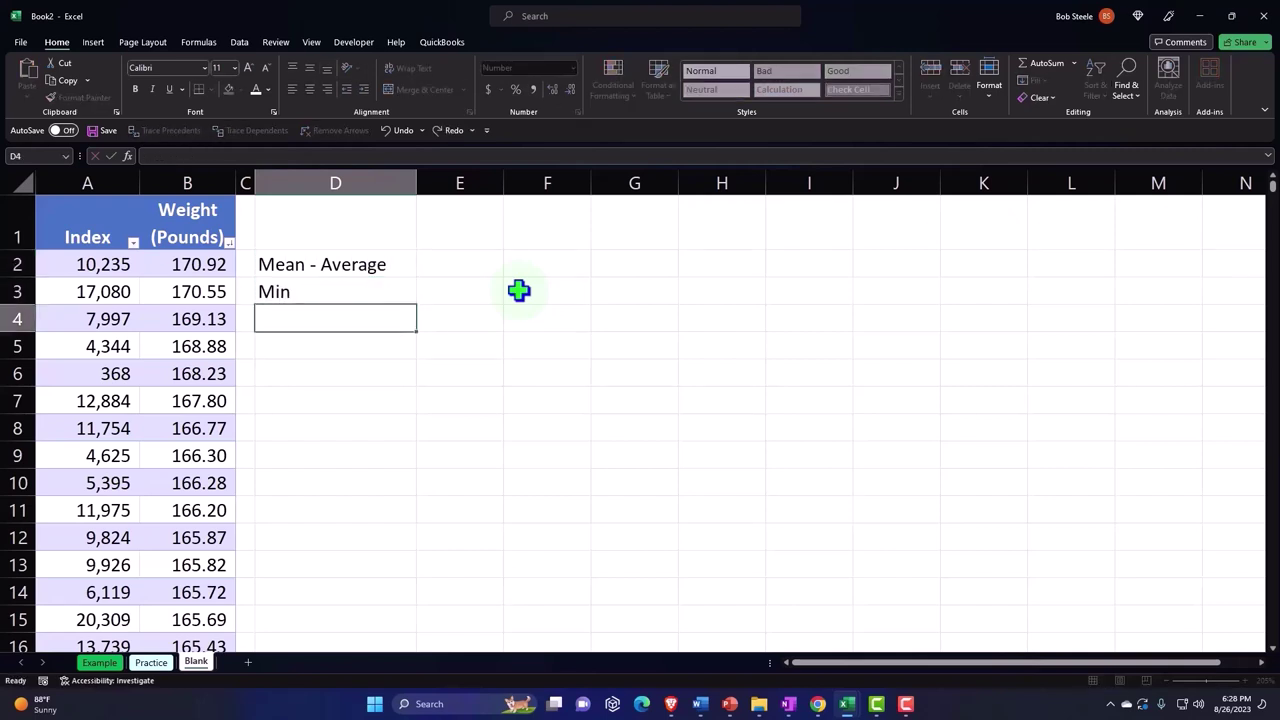
{"action": "type", "text": "Q1"}
{"action": "key", "text": "Return"}
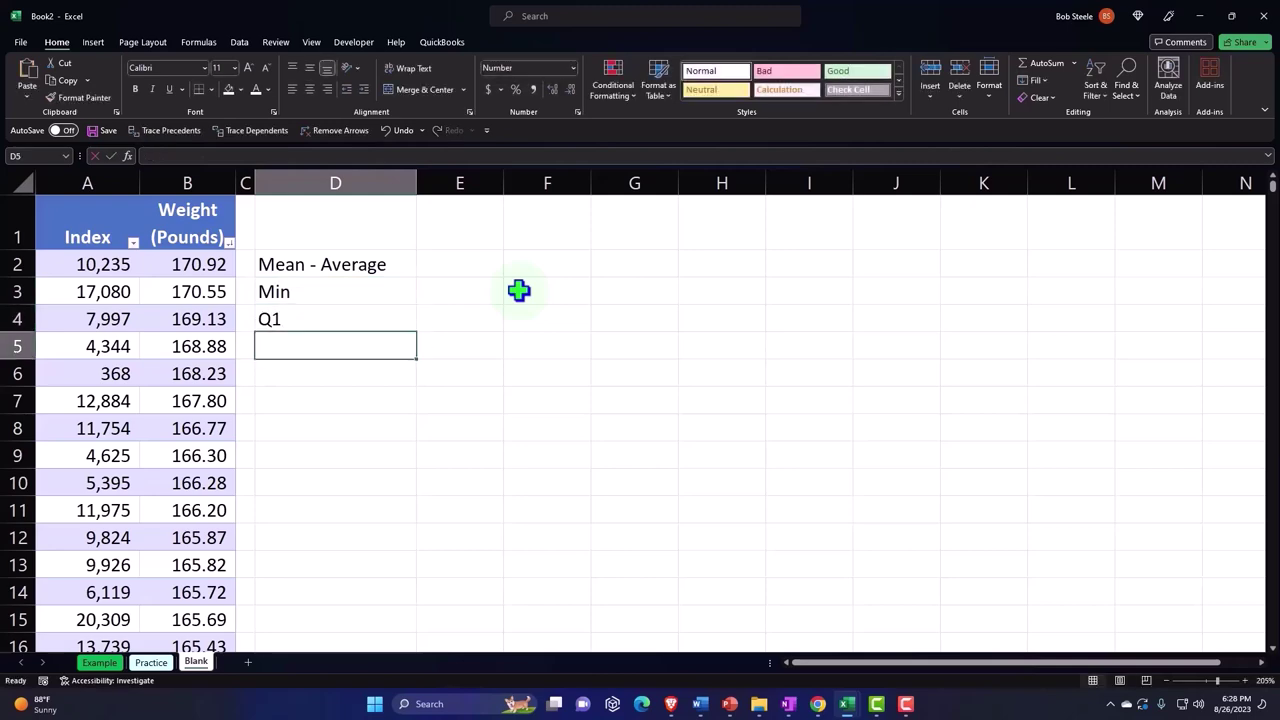
{"action": "type", "text": "Median"}
{"action": "key", "text": "Return"}
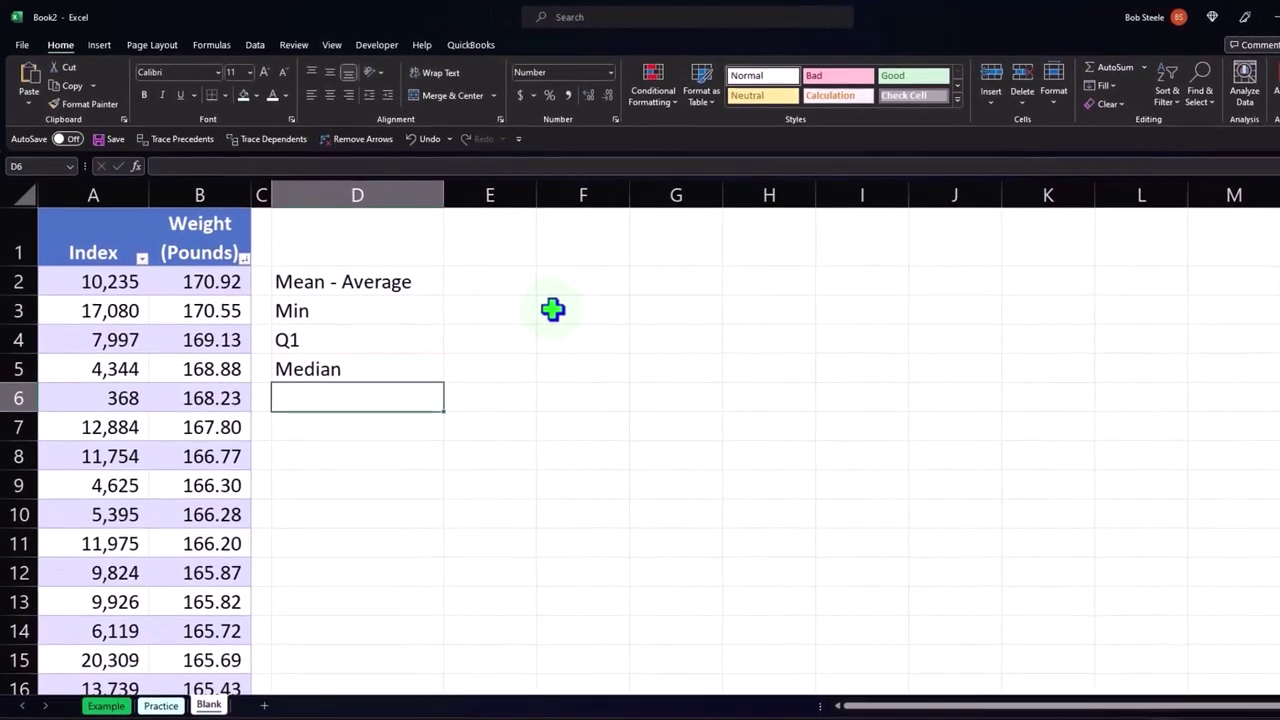
{"action": "type", "text": "Q2"}
{"action": "key", "text": "Return"}
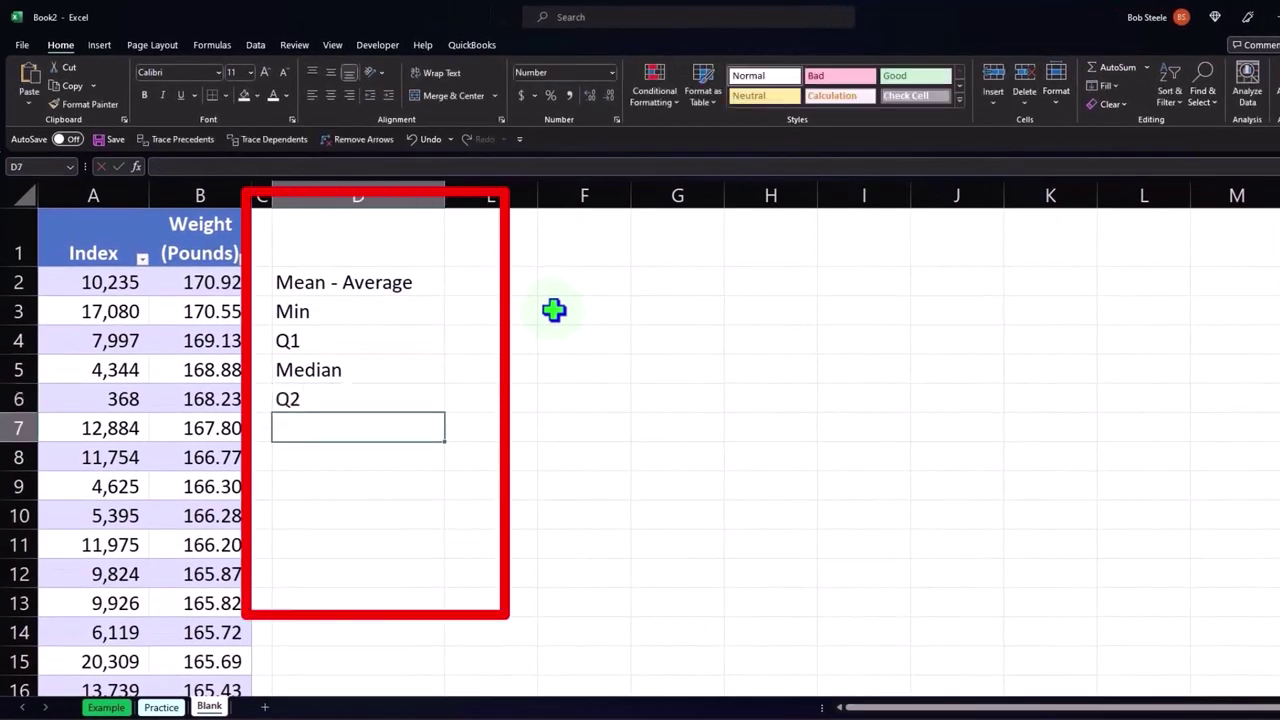
- Add labels Max, Standard Deviation Pop, Variance Pop, Standard Devaition Samp and Varaince Samp, then widen column D
{"action": "type", "text": "Max"}
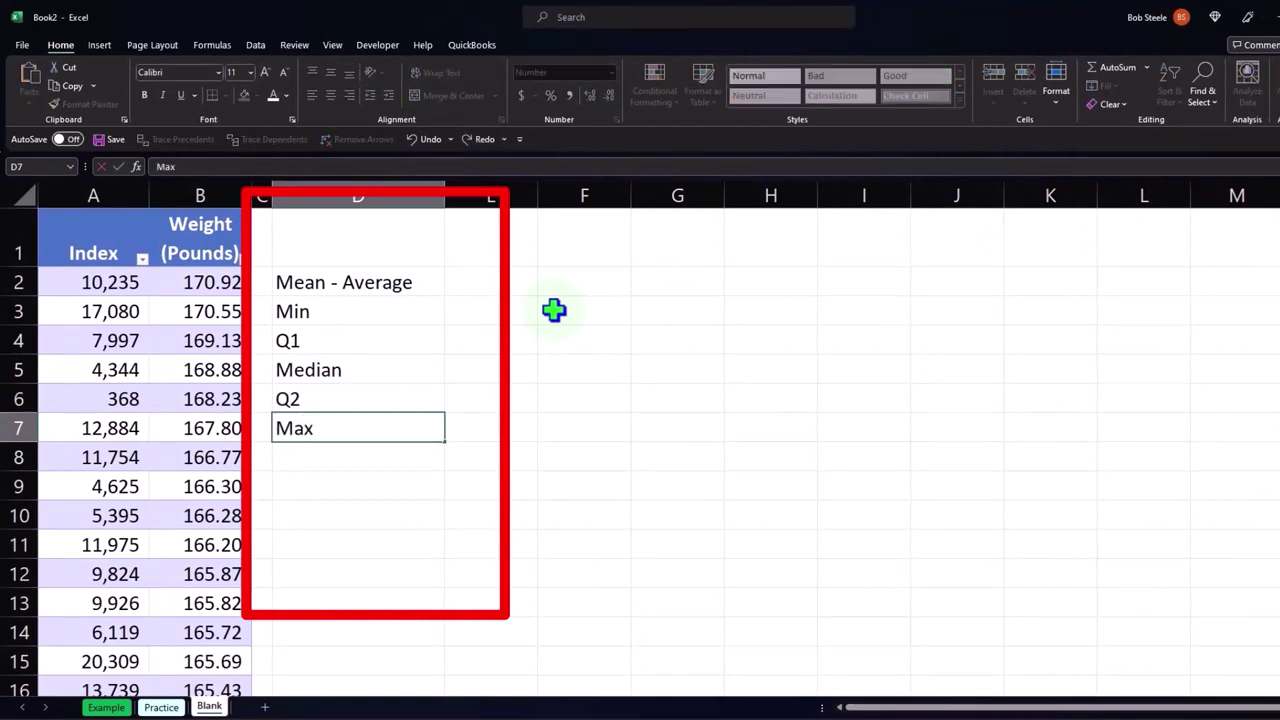
{"action": "key", "text": "Return"}
{"action": "type", "text": "Sta"}
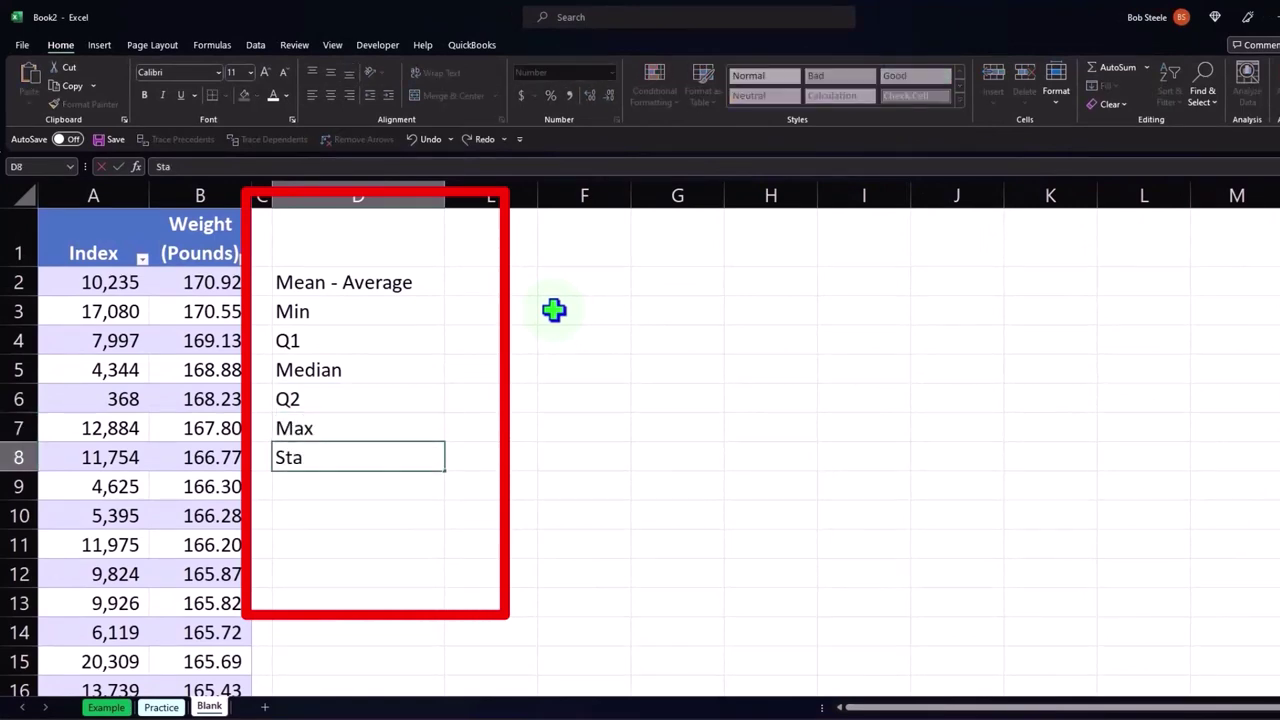
{"action": "type", "text": "ndard Deviation"}
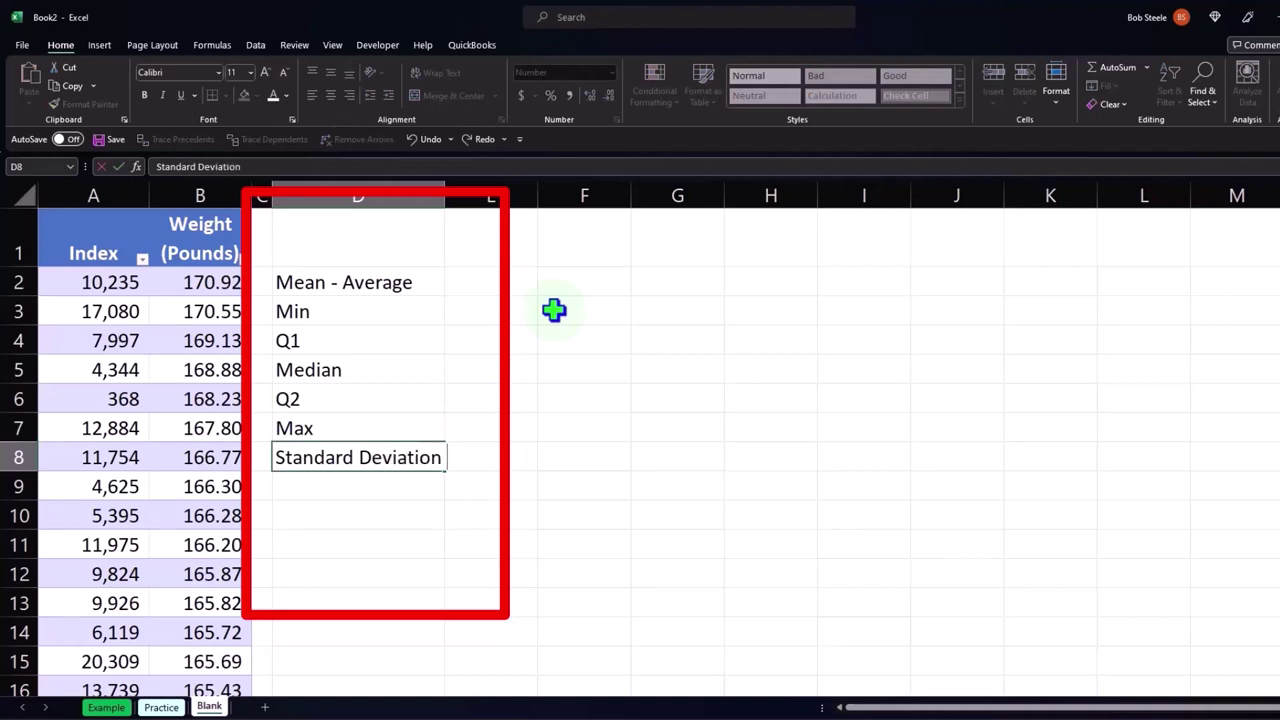
{"action": "type", "text": " Pop"}
{"action": "key", "text": "Return"}
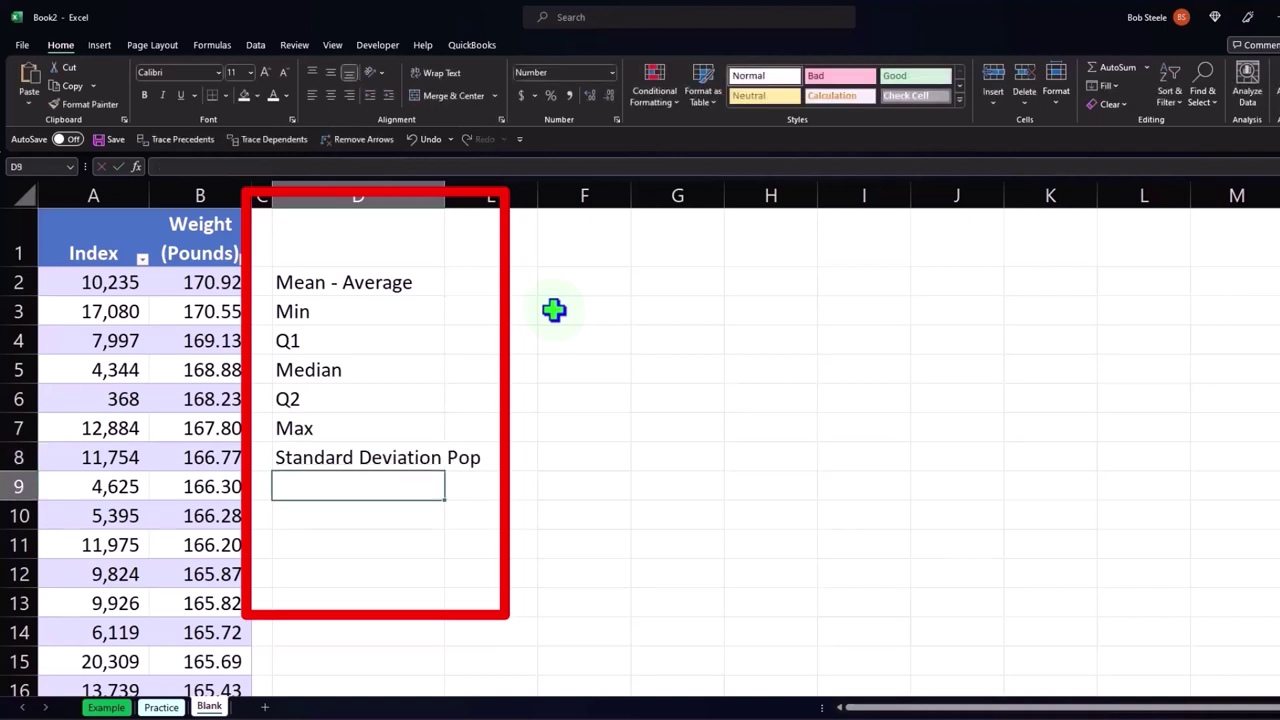
{"action": "type", "text": "Var"}
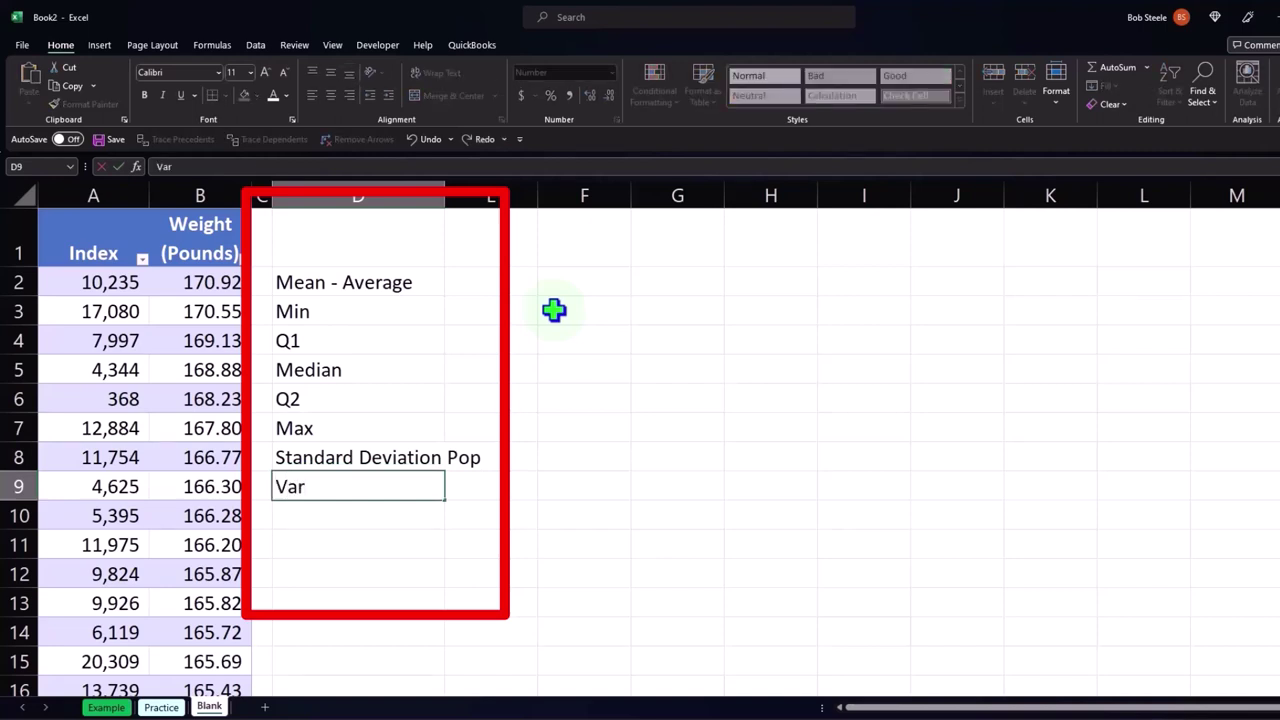
{"action": "type", "text": "iance"}
{"action": "type", "text": " Pop"}
{"action": "key", "text": "Return"}
{"action": "key", "text": "Return"}
{"action": "type", "text": "St"}
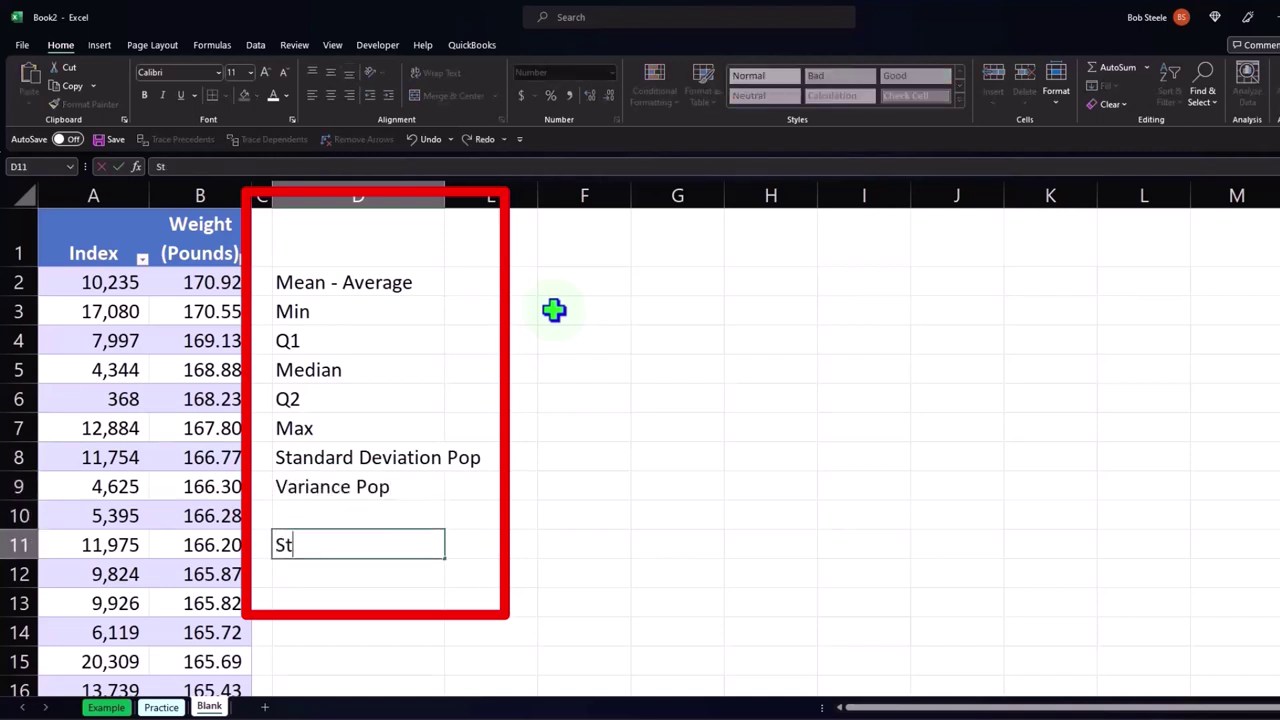
{"action": "type", "text": "andard Dev"}
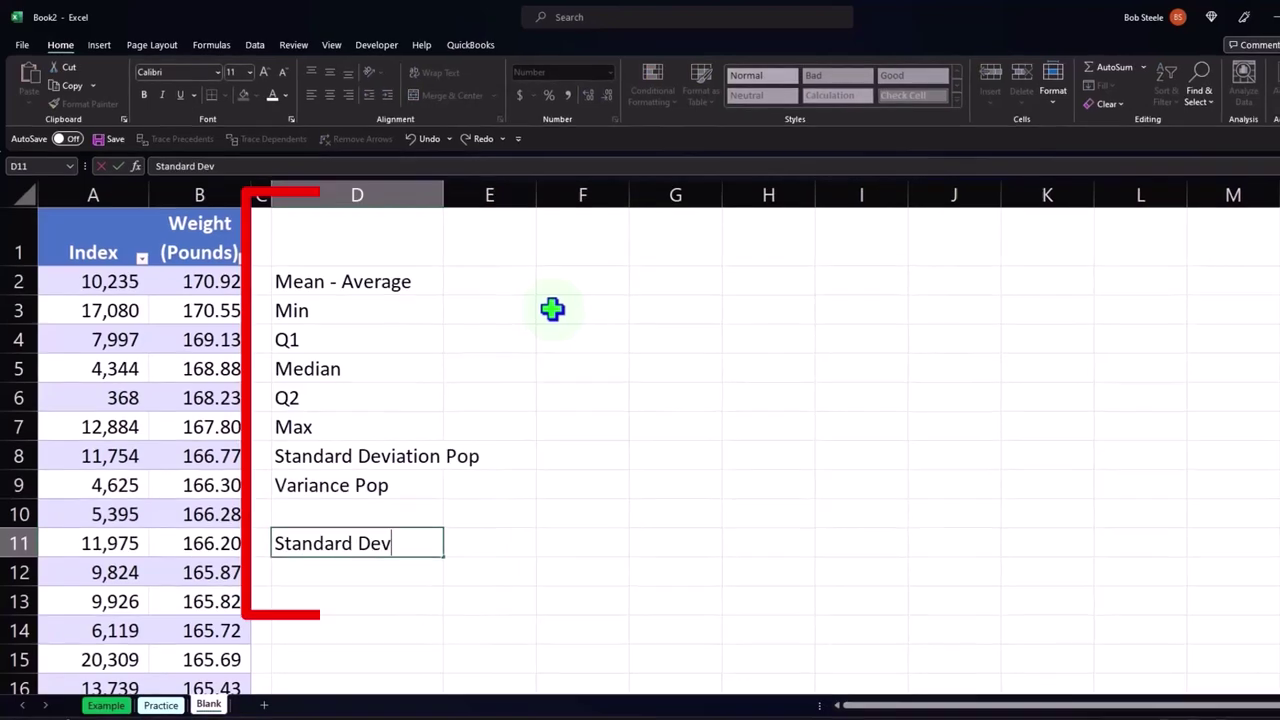
{"action": "type", "text": "aitio"}
{"action": "type", "text": "n Sa"}
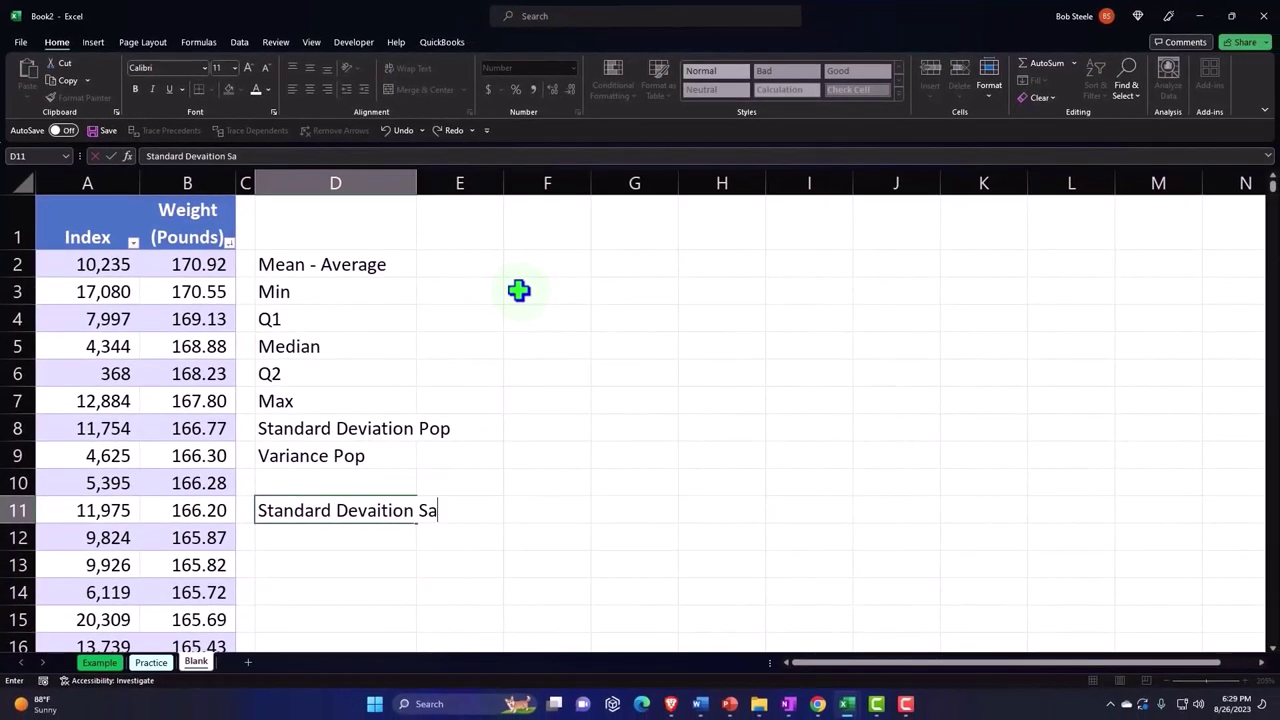
{"action": "type", "text": "mp"}
{"action": "key", "text": "Return"}
{"action": "type", "text": "Va"}
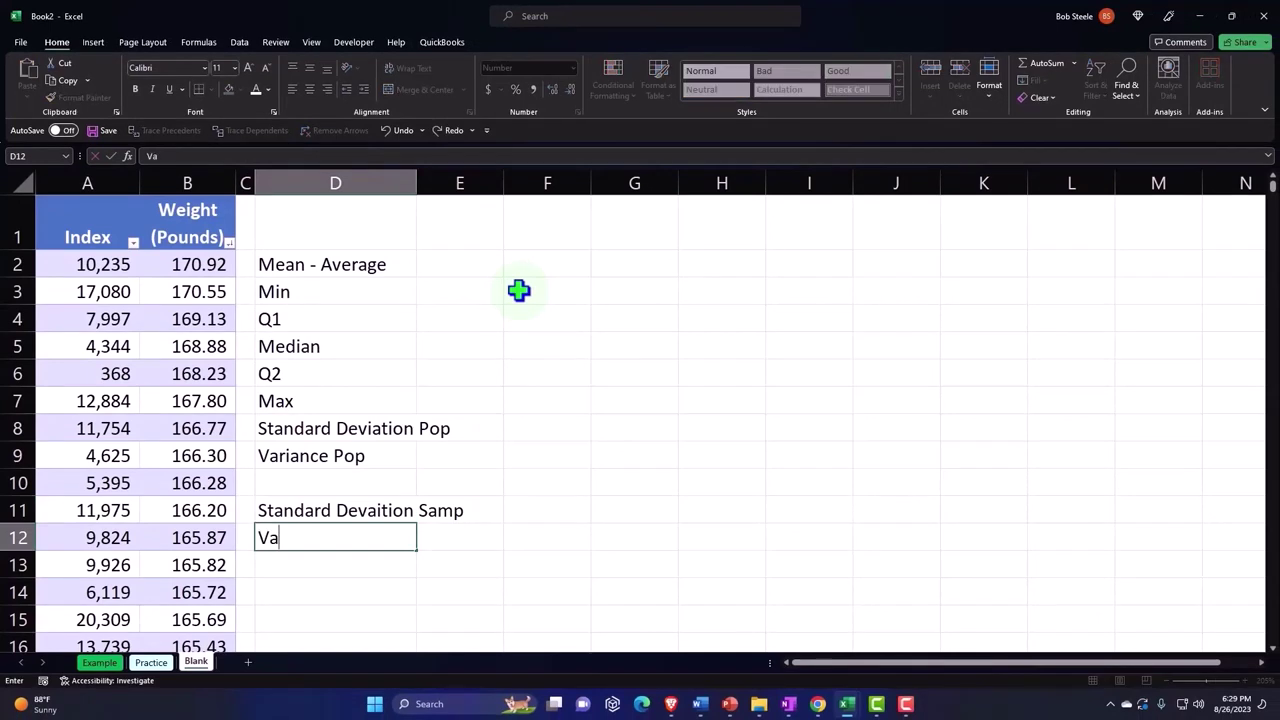
{"action": "type", "text": "raince Samp"}
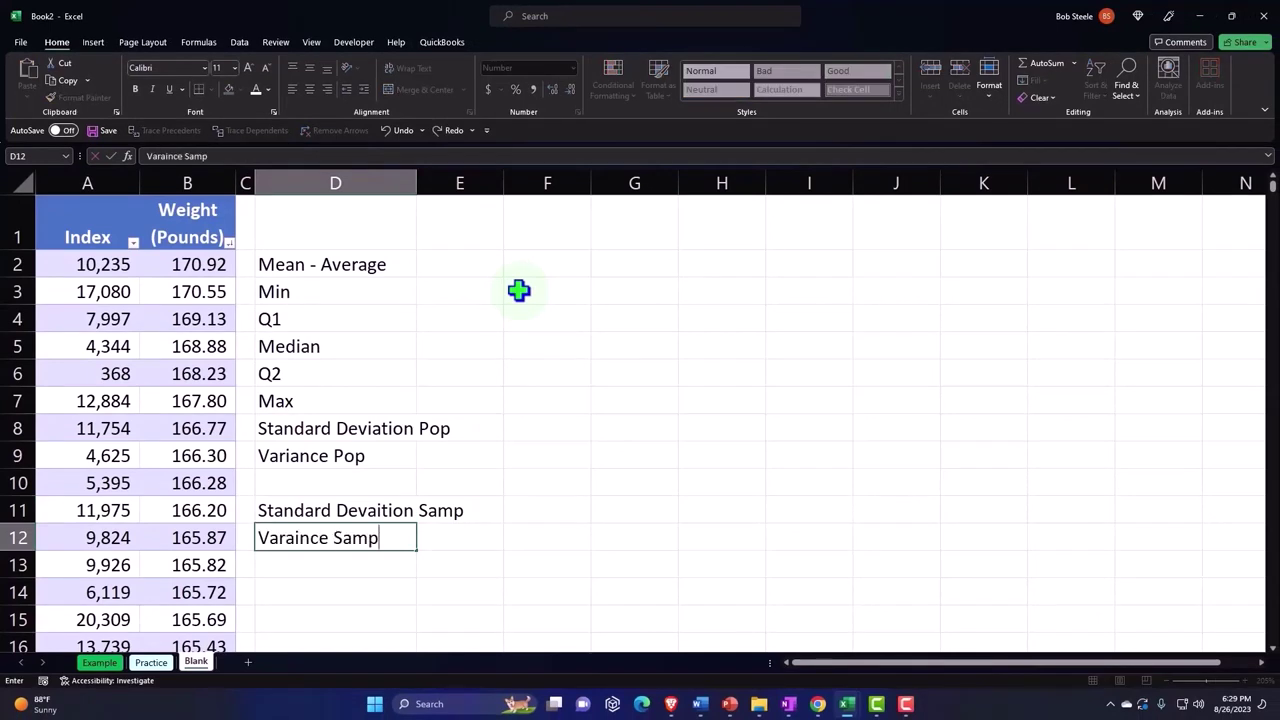
{"action": "key", "text": "Return"}
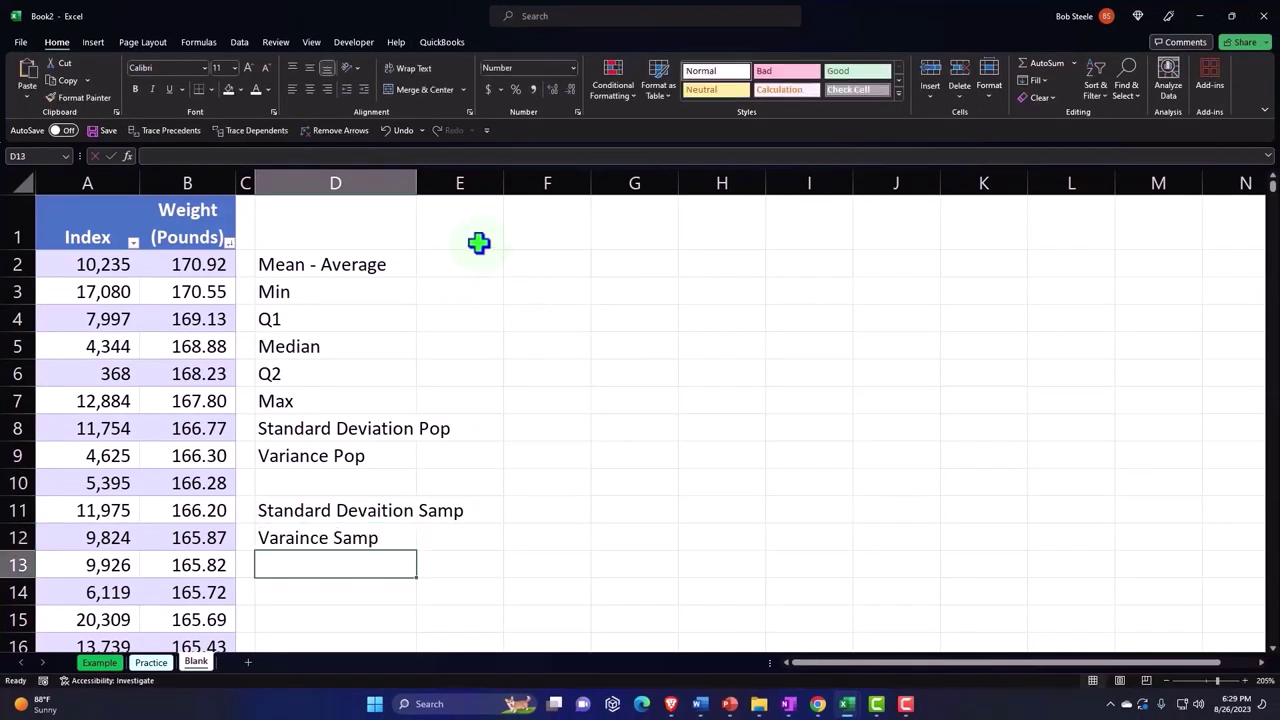
{"action": "left_click_drag", "start_coordinate": [416, 178], "coordinate": [475, 181]}
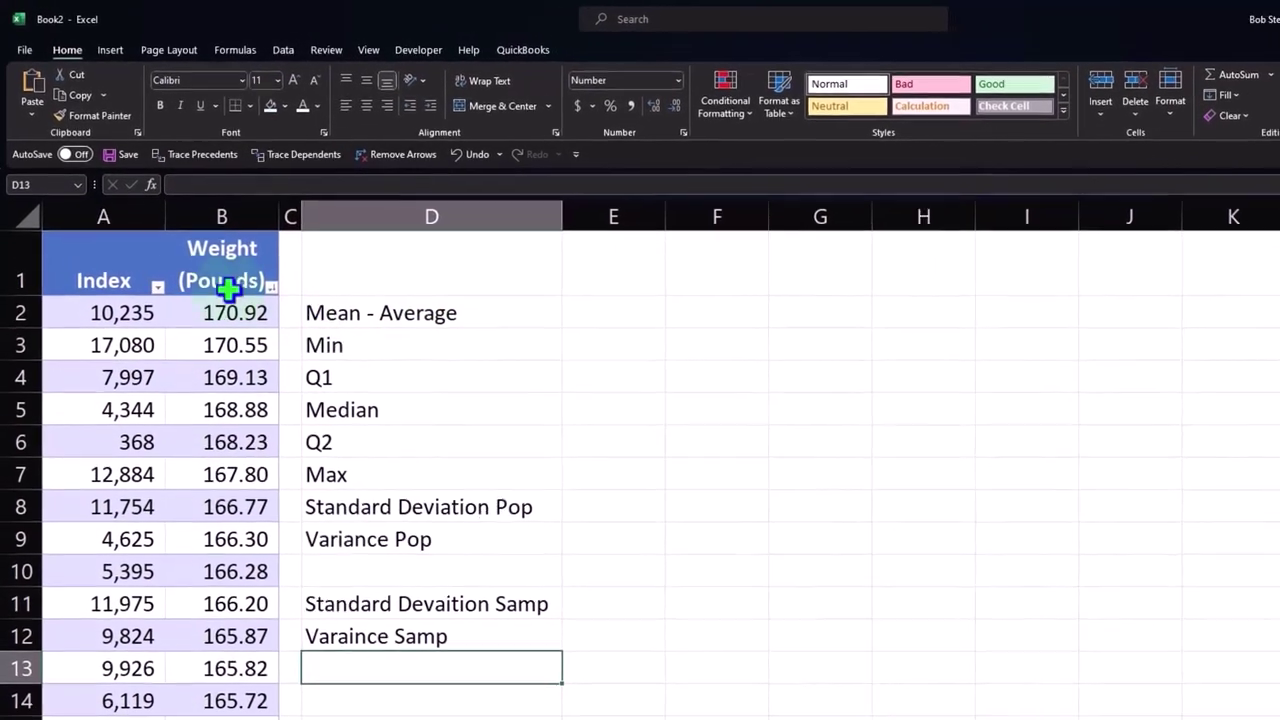
- Make every cell on the sheet bold, including the column D statistic labels
{"action": "left_click", "coordinate": [25, 182]}
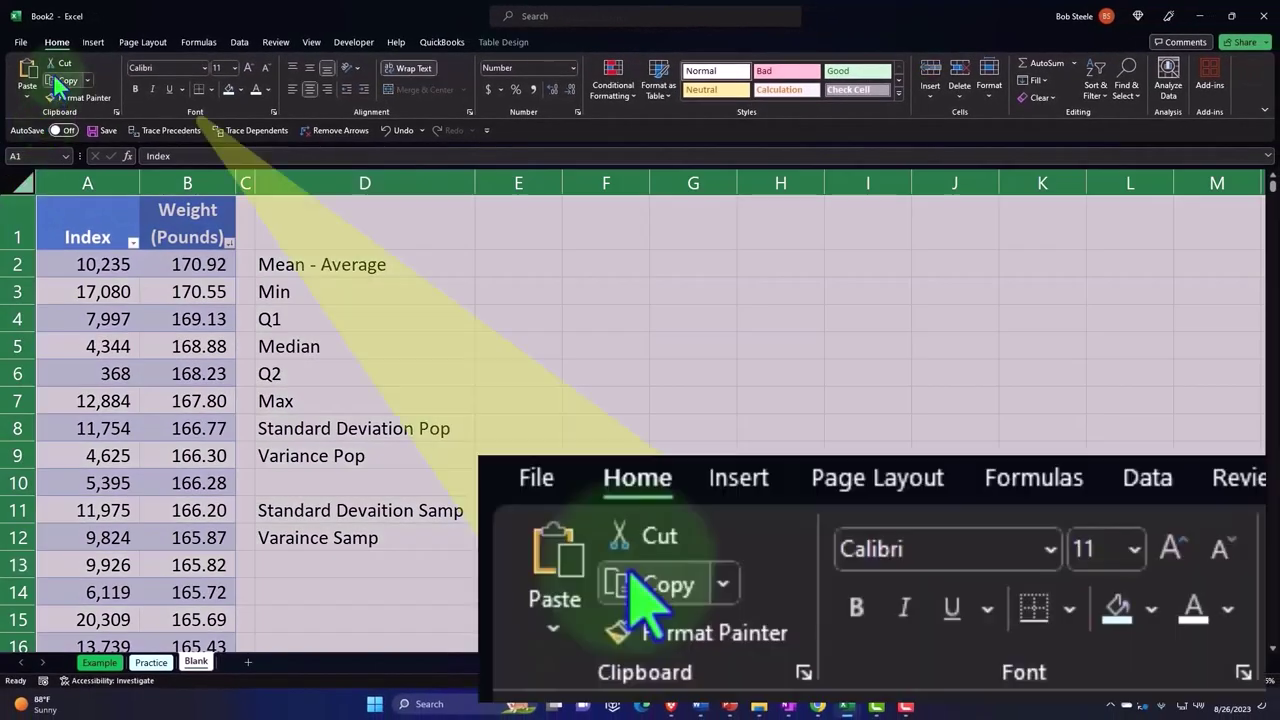
{"action": "left_click", "coordinate": [135, 89]}
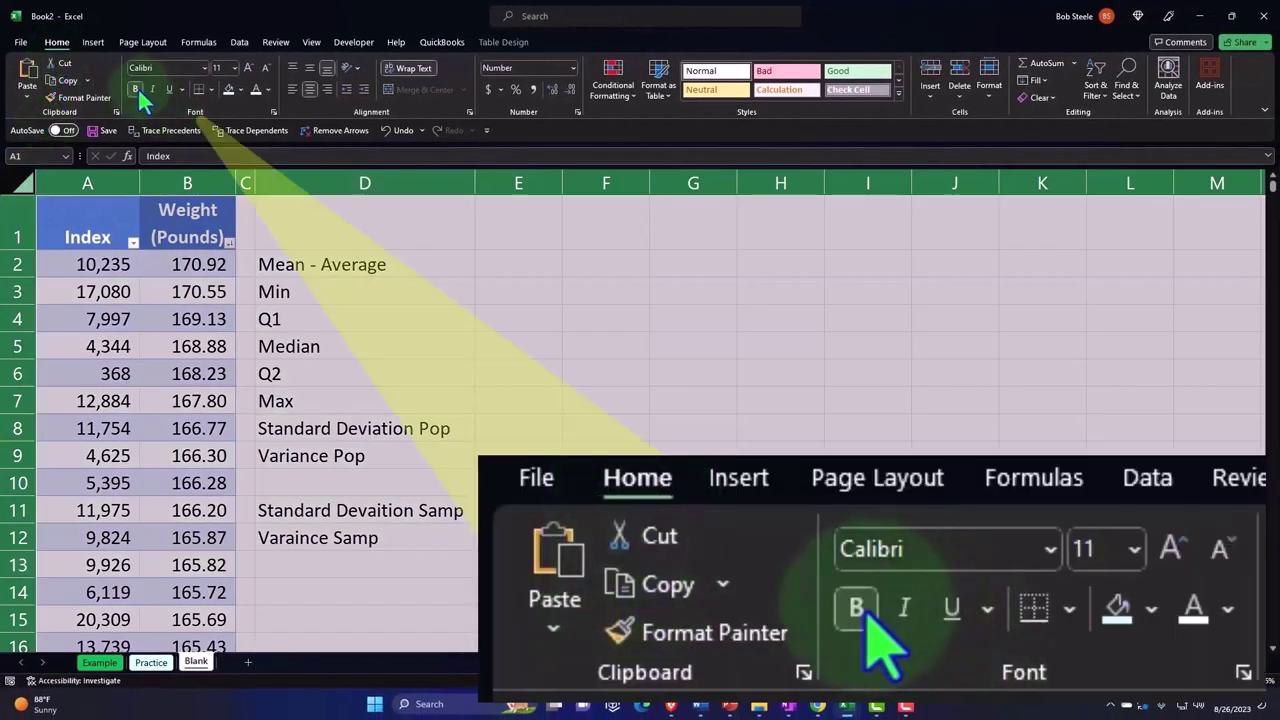
{"action": "left_click", "coordinate": [525, 268]}
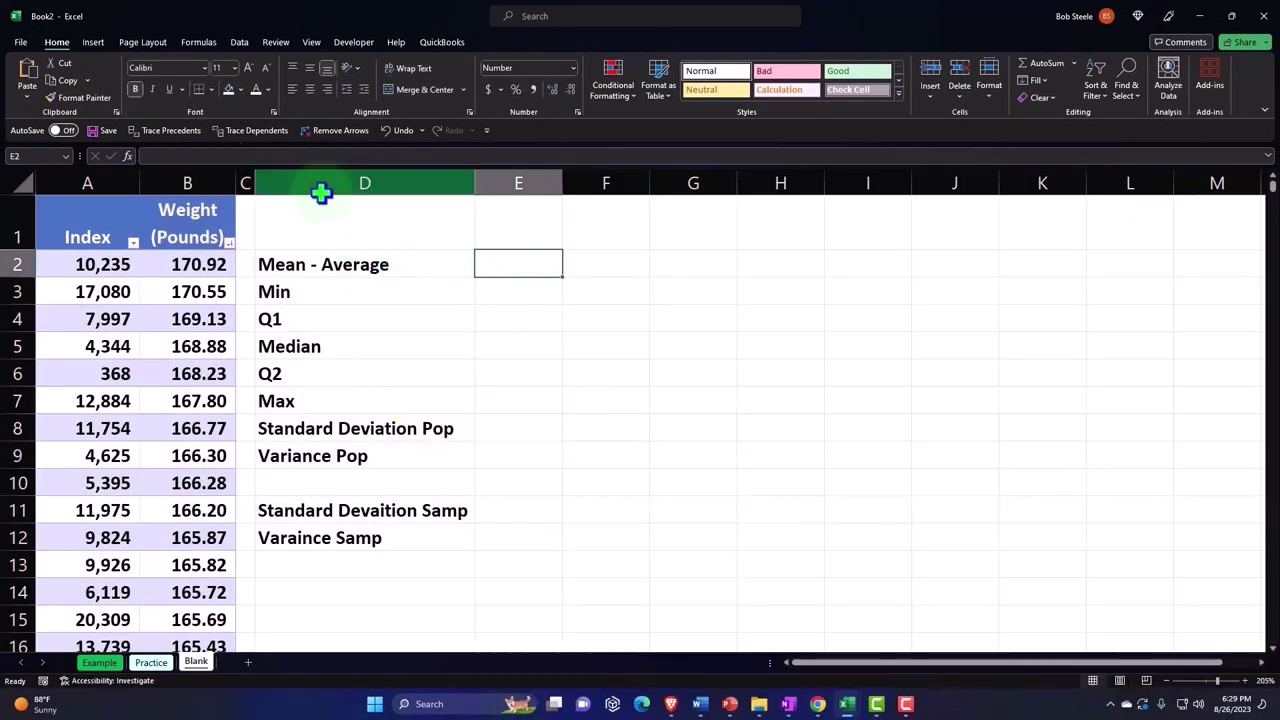
- Enter AVERAGE (127.08) in E2 and MIN (78.01) in E3 over the Weight (Pounds) column
{"action": "type", "text": "="}
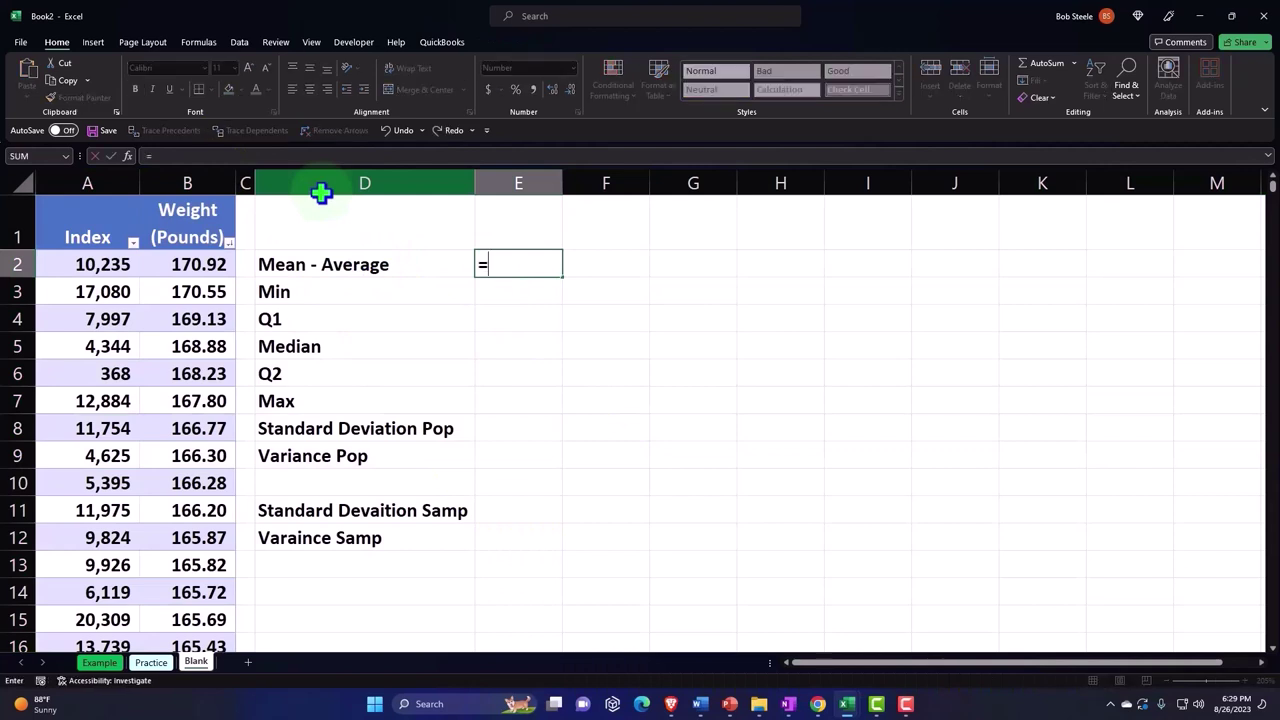
{"action": "type", "text": "aver"}
{"action": "key", "text": "Tab"}
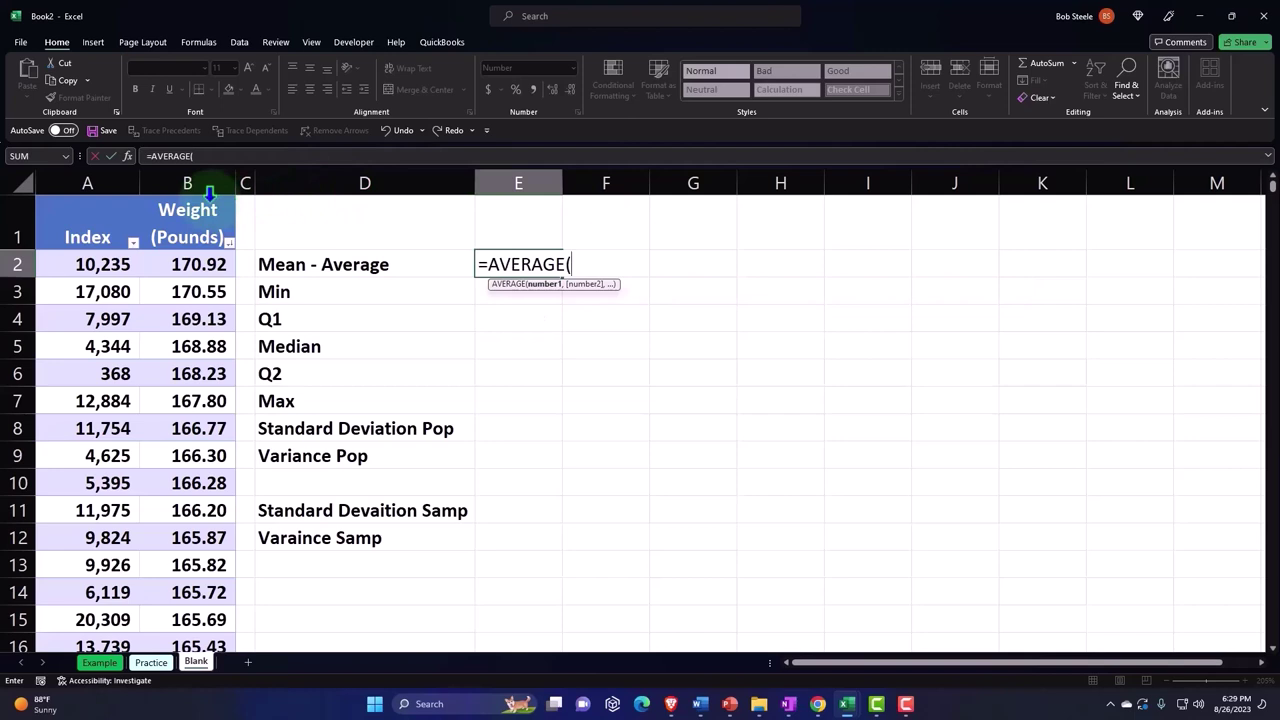
{"action": "left_click", "coordinate": [209, 192]}
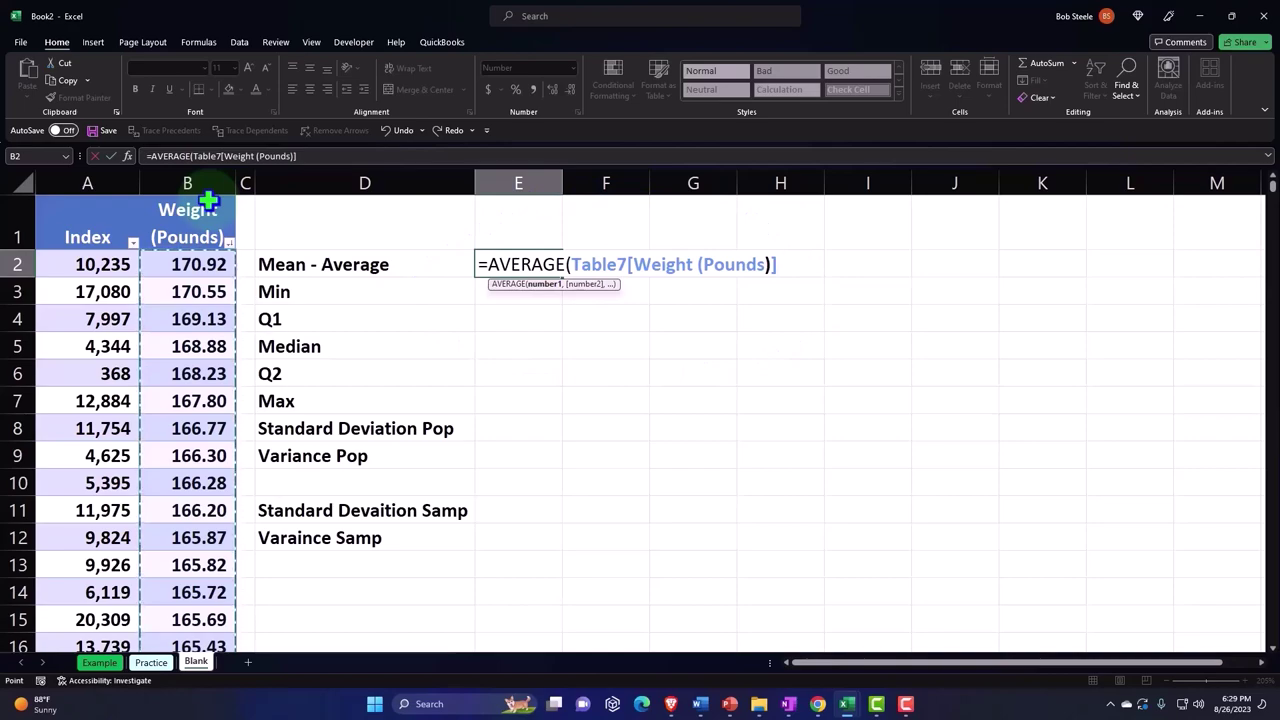
{"action": "key", "text": "Return"}
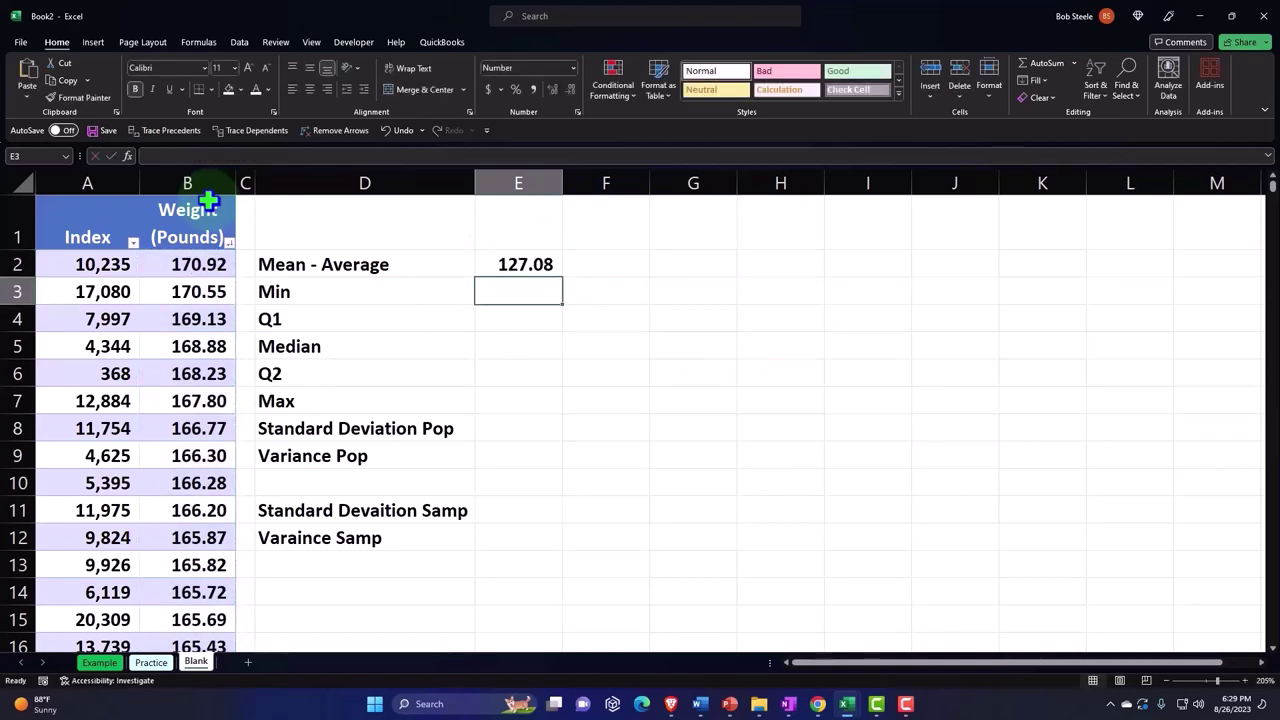
{"action": "type", "text": "=min"}
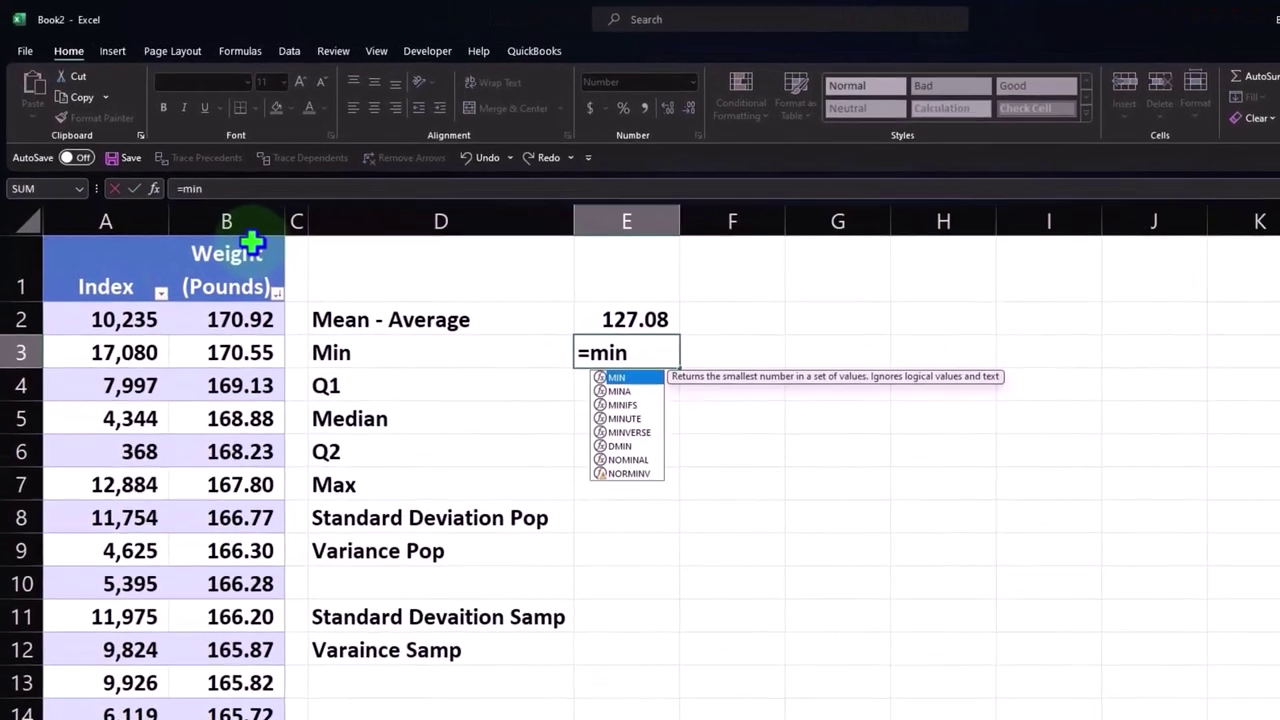
{"action": "type", "text": "("}
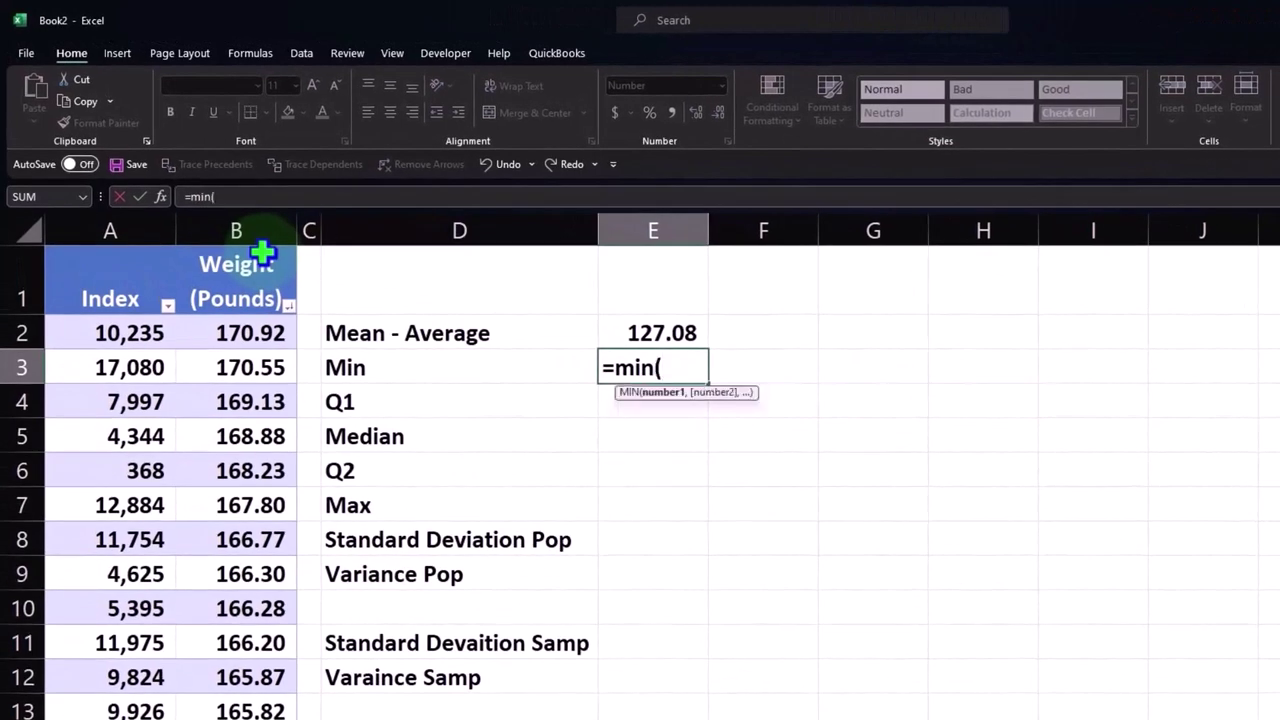
{"action": "left_click", "coordinate": [245, 241]}
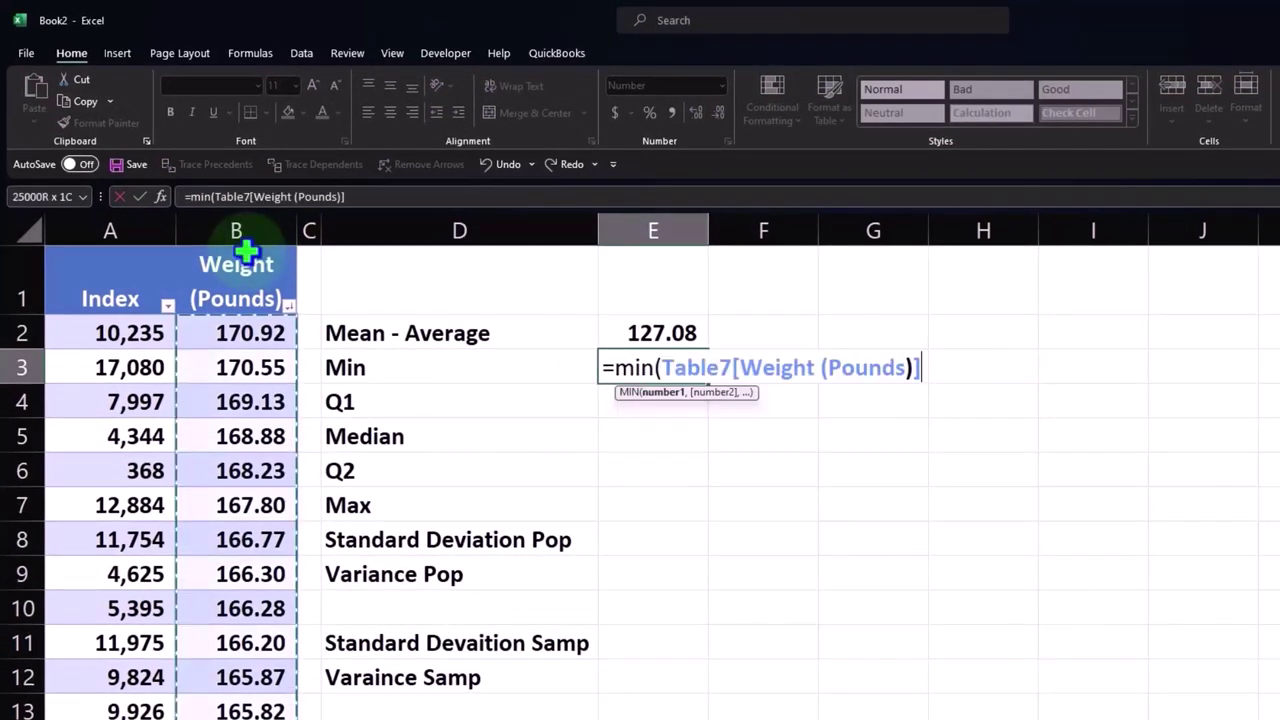
{"action": "key", "text": "Return"}
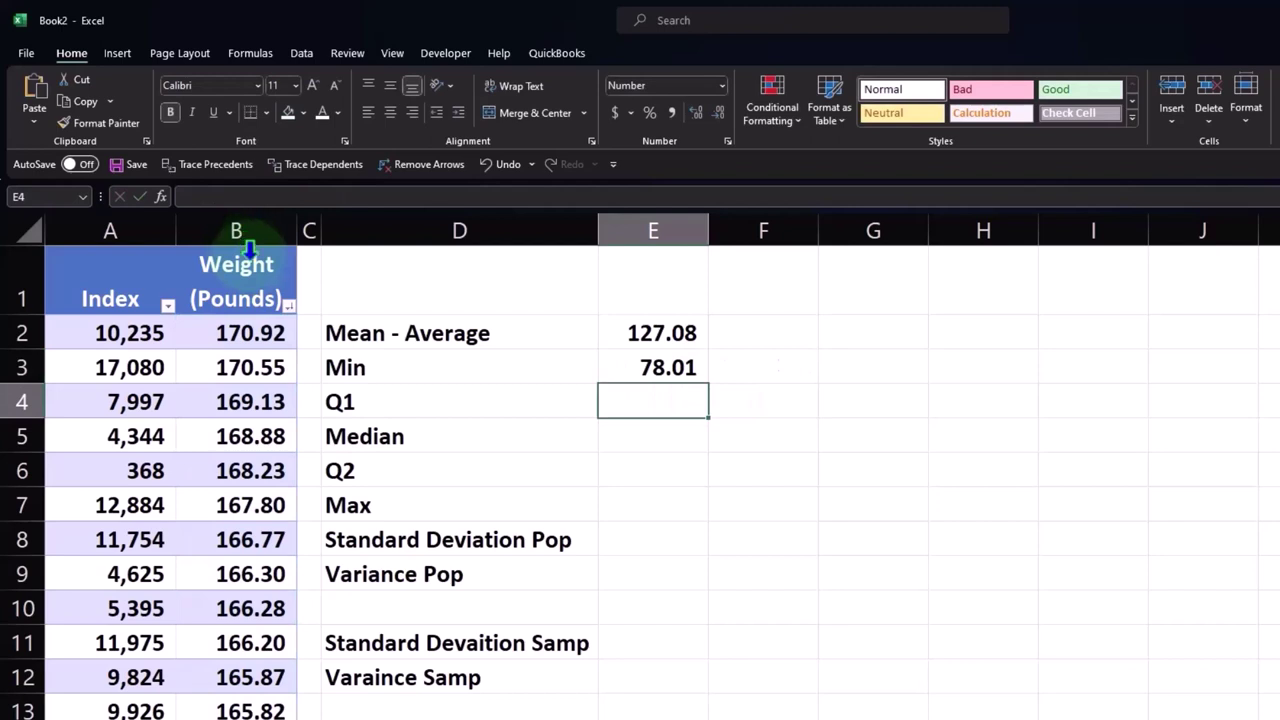
- Sort the weights smallest to largest and enter =QUARTILE.EXC on the Weight column, 1, in E4 (119.31)
{"action": "left_click", "coordinate": [288, 306]}
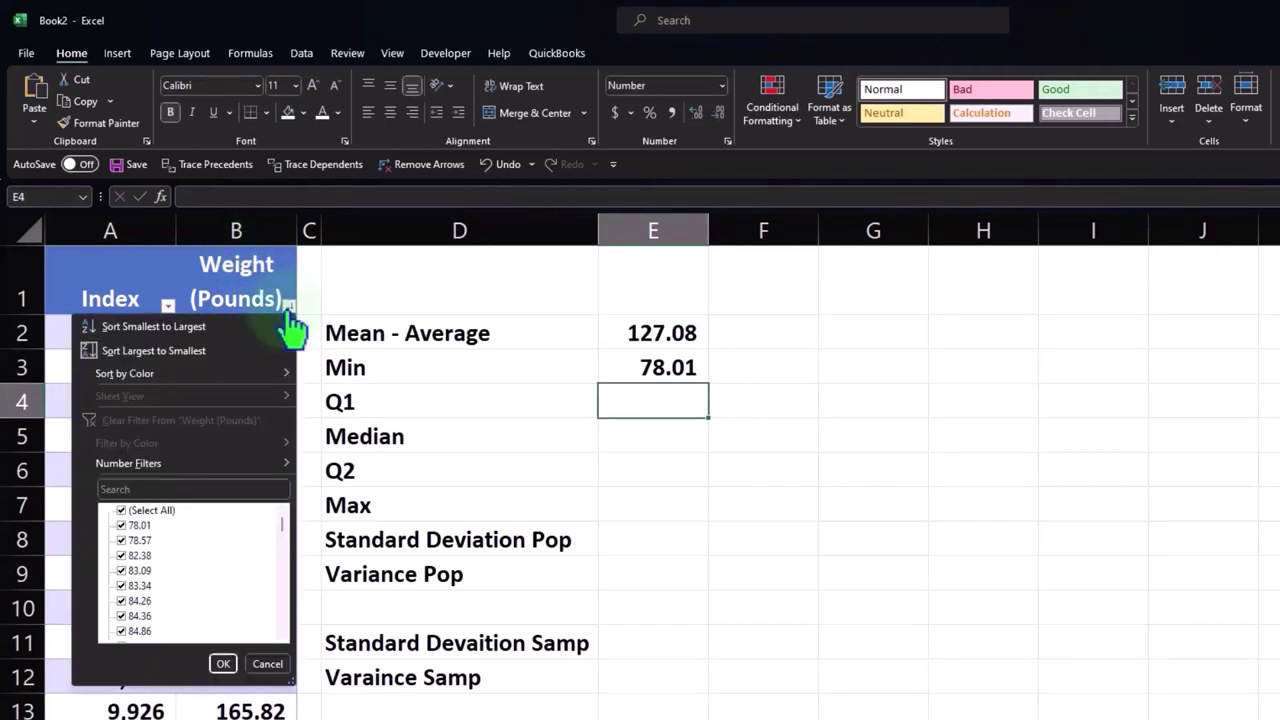
{"action": "left_click", "coordinate": [236, 326]}
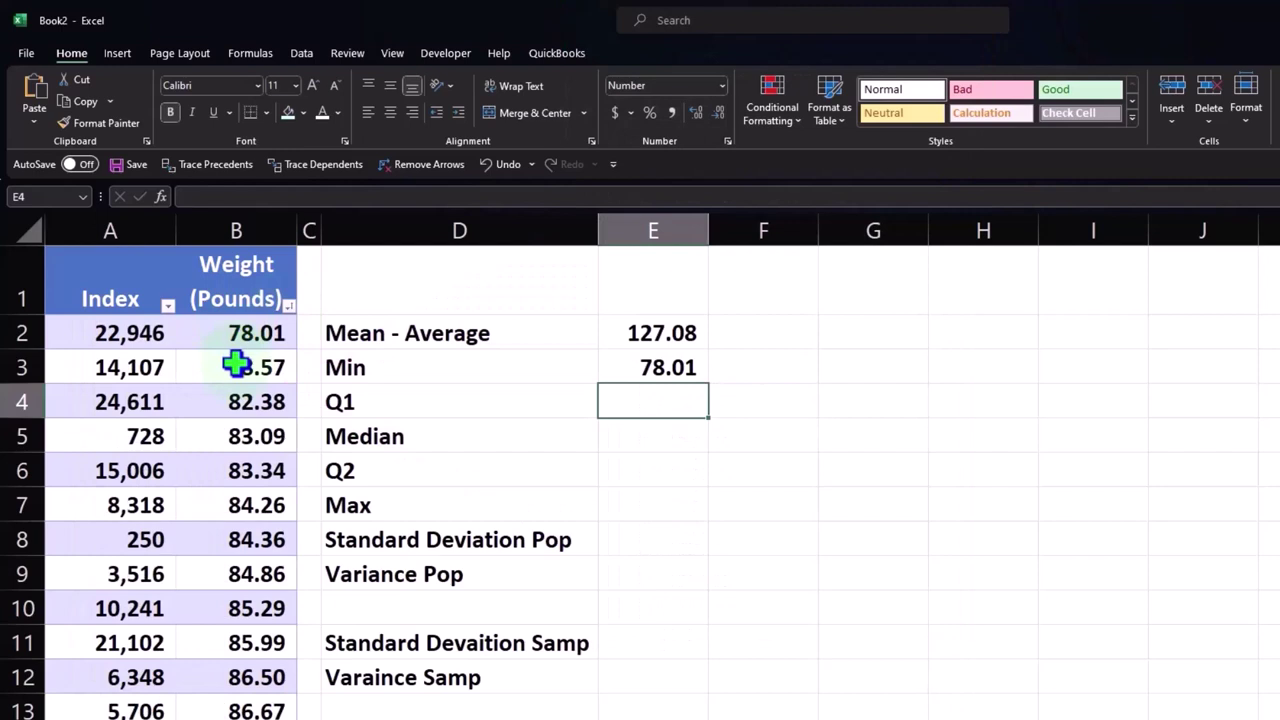
{"action": "type", "text": "="}
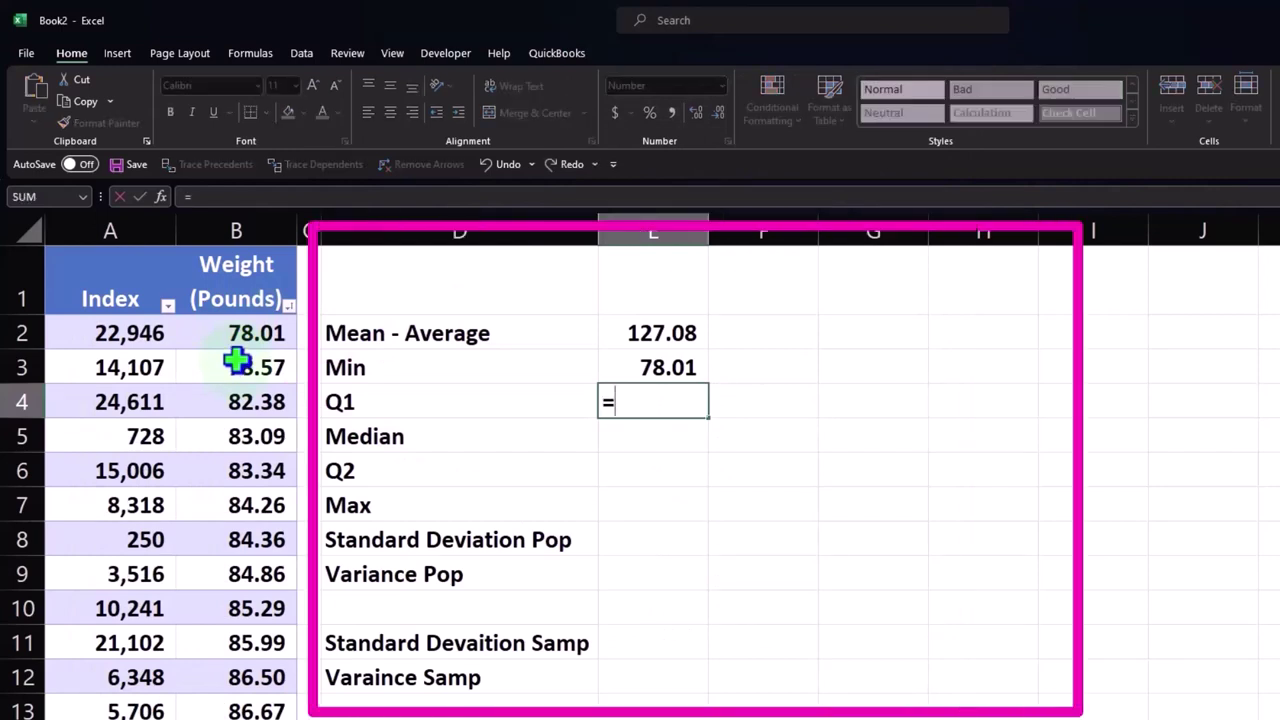
{"action": "type", "text": "qu"}
{"action": "key", "text": "Tab"}
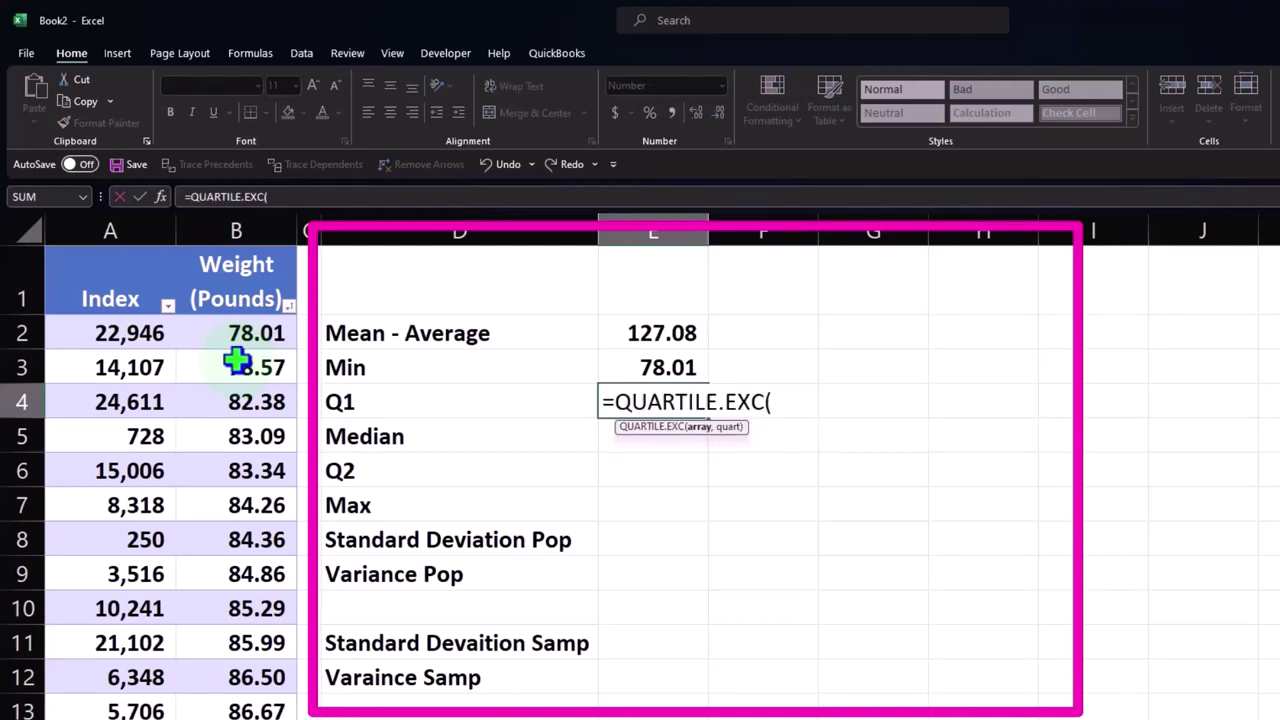
{"action": "left_click", "coordinate": [213, 255]}
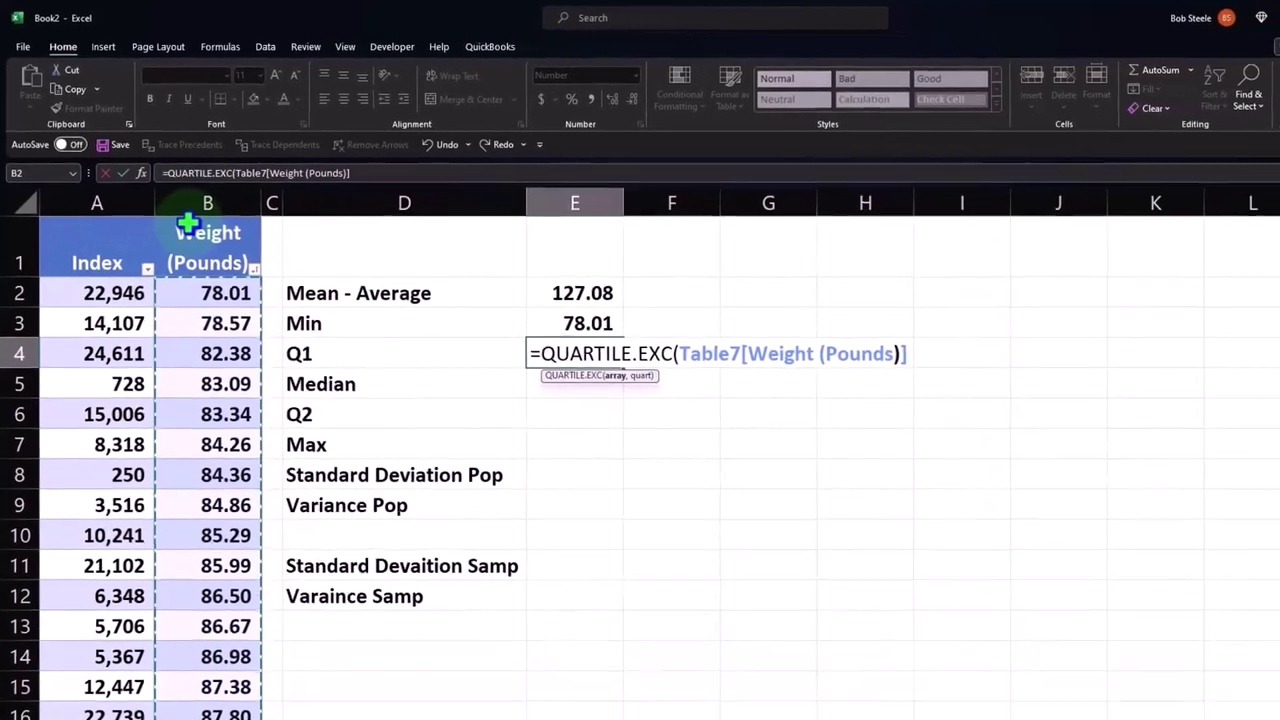
{"action": "type", "text": ",1"}
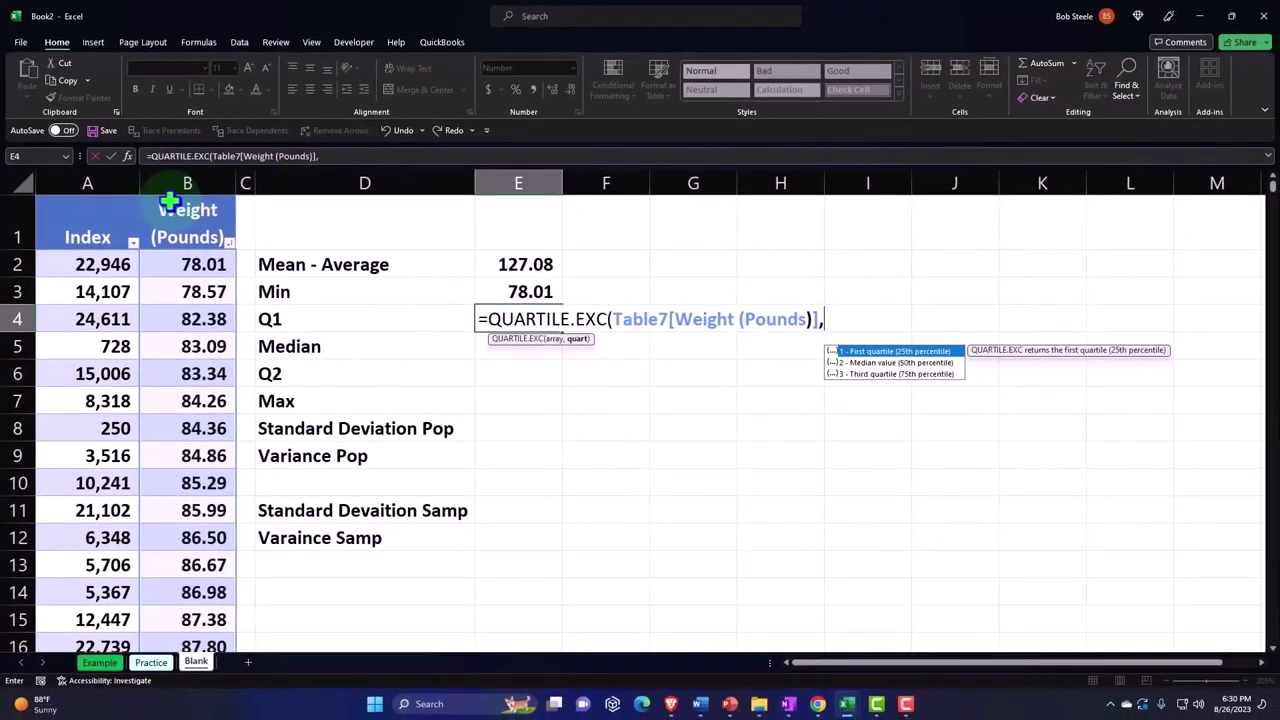
{"action": "key", "text": "Return"}
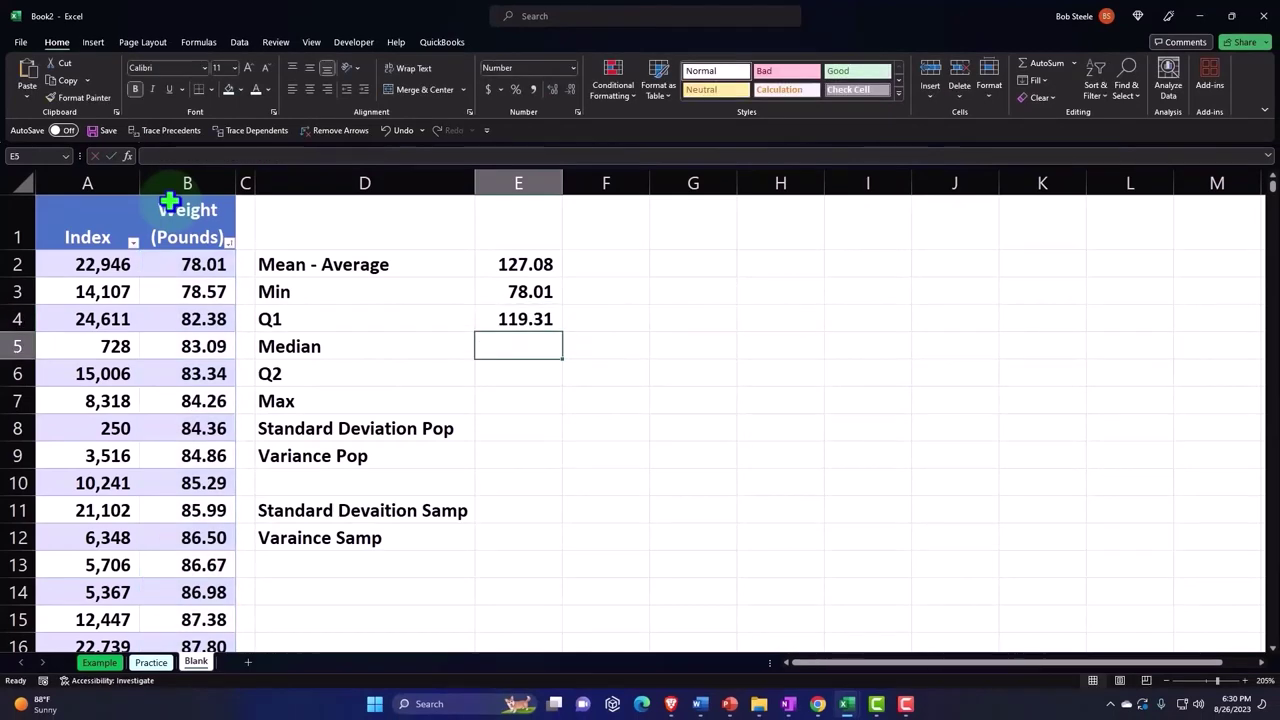
- Relabel the statistics rows as Median Q2 and Q3
{"action": "double_click", "coordinate": [371, 344]}
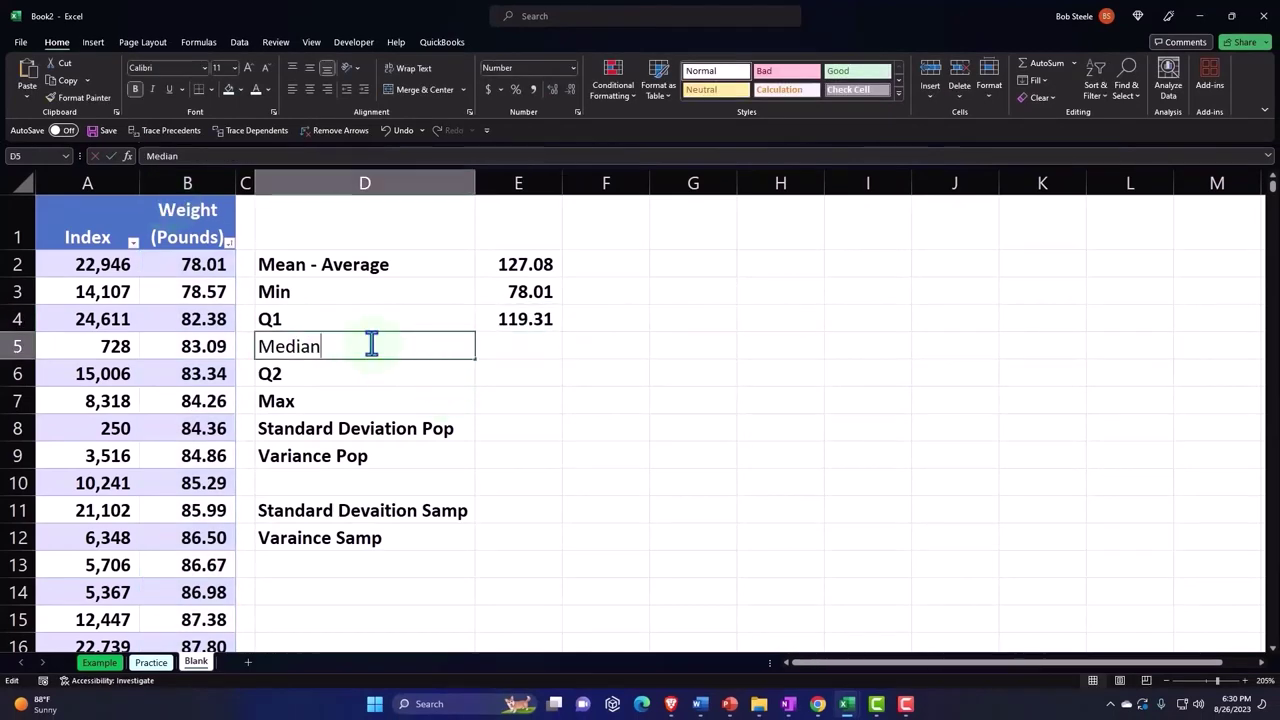
{"action": "type", "text": " Q2"}
{"action": "key", "text": "Return"}
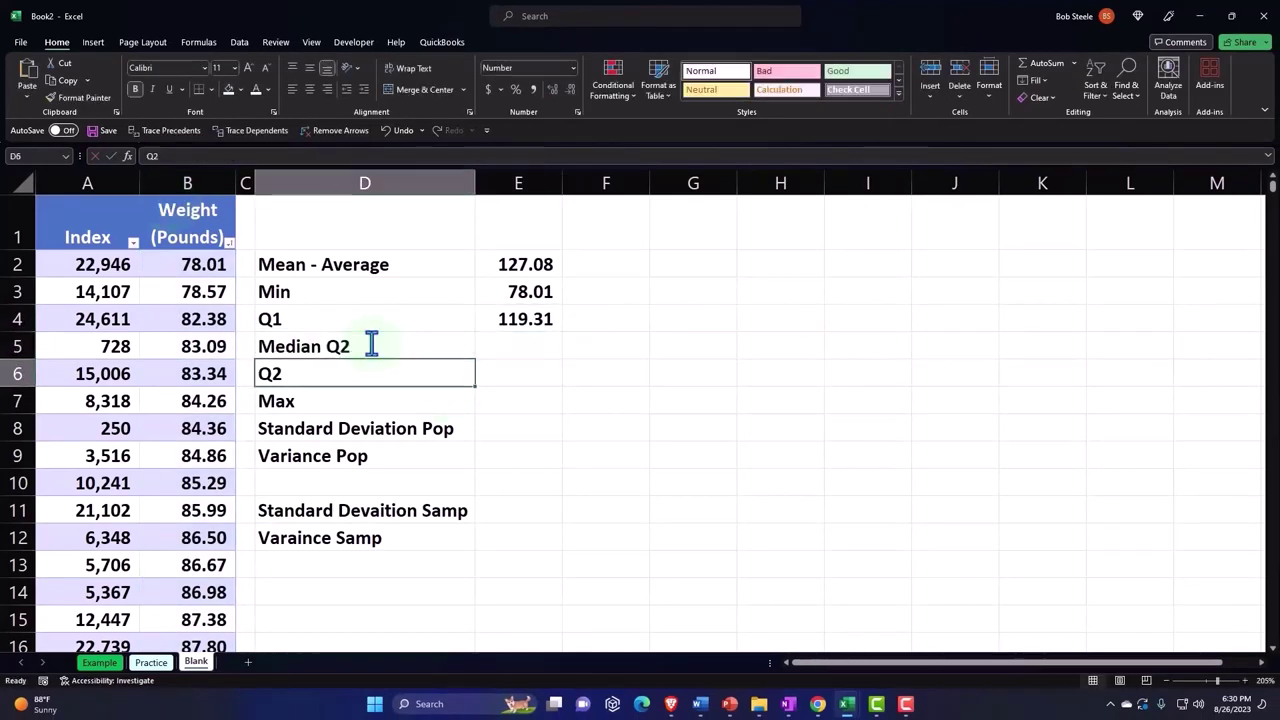
{"action": "type", "text": "Q1"}
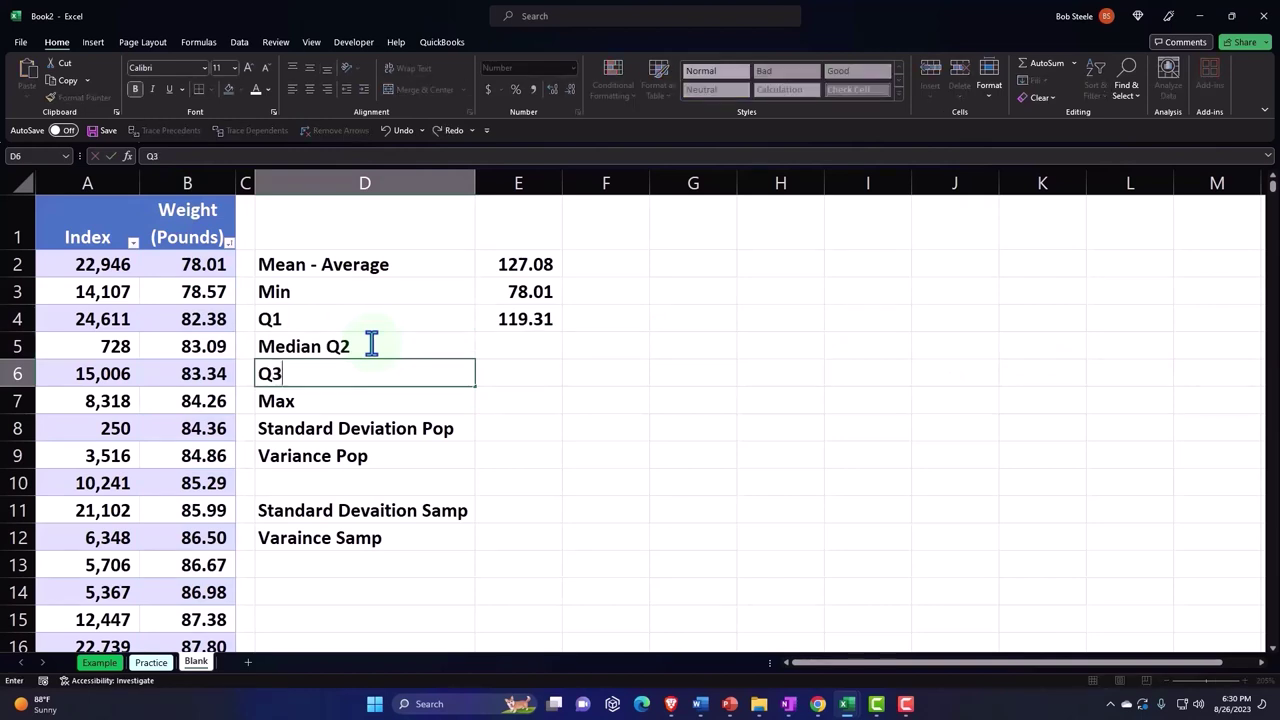
{"action": "key", "text": "Return"}
{"action": "key", "text": "Right"}
{"action": "key", "text": "Up"}
{"action": "key", "text": "Up"}
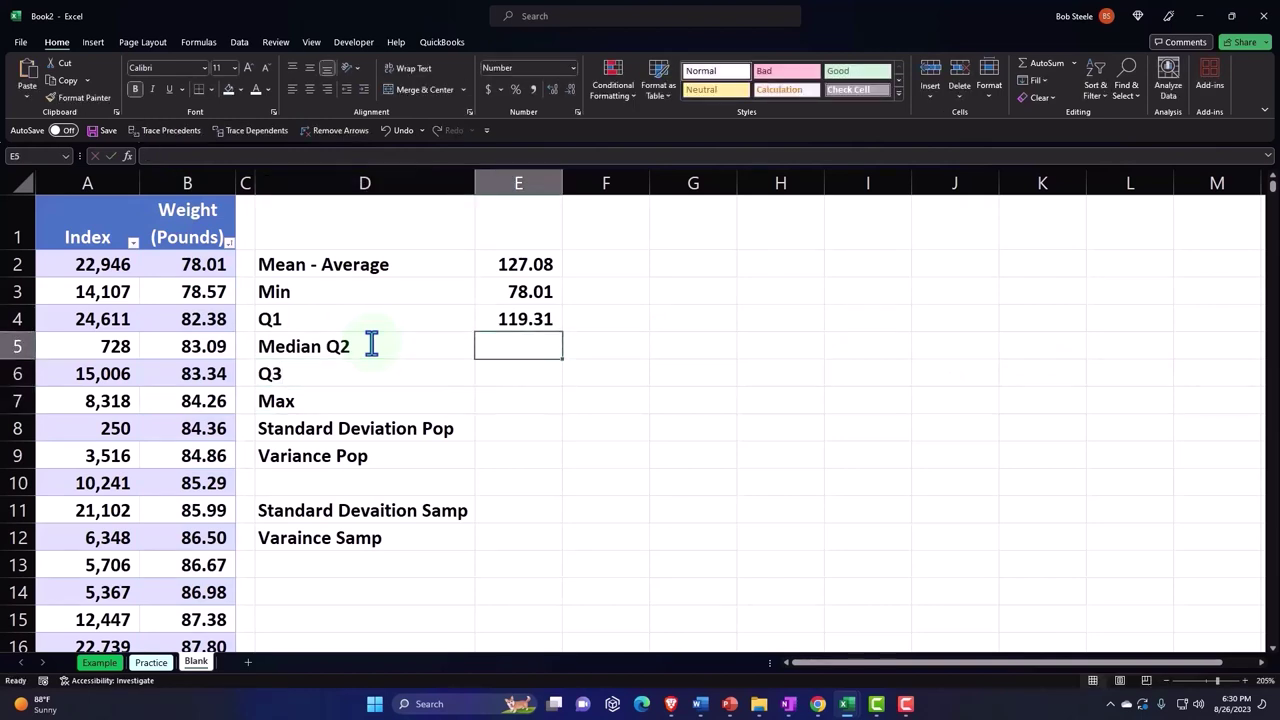
- Enter the MEDIAN of the Weight column beside Median Q2 (127.16)
{"action": "type", "text": "="}
{"action": "type", "text": "m"}
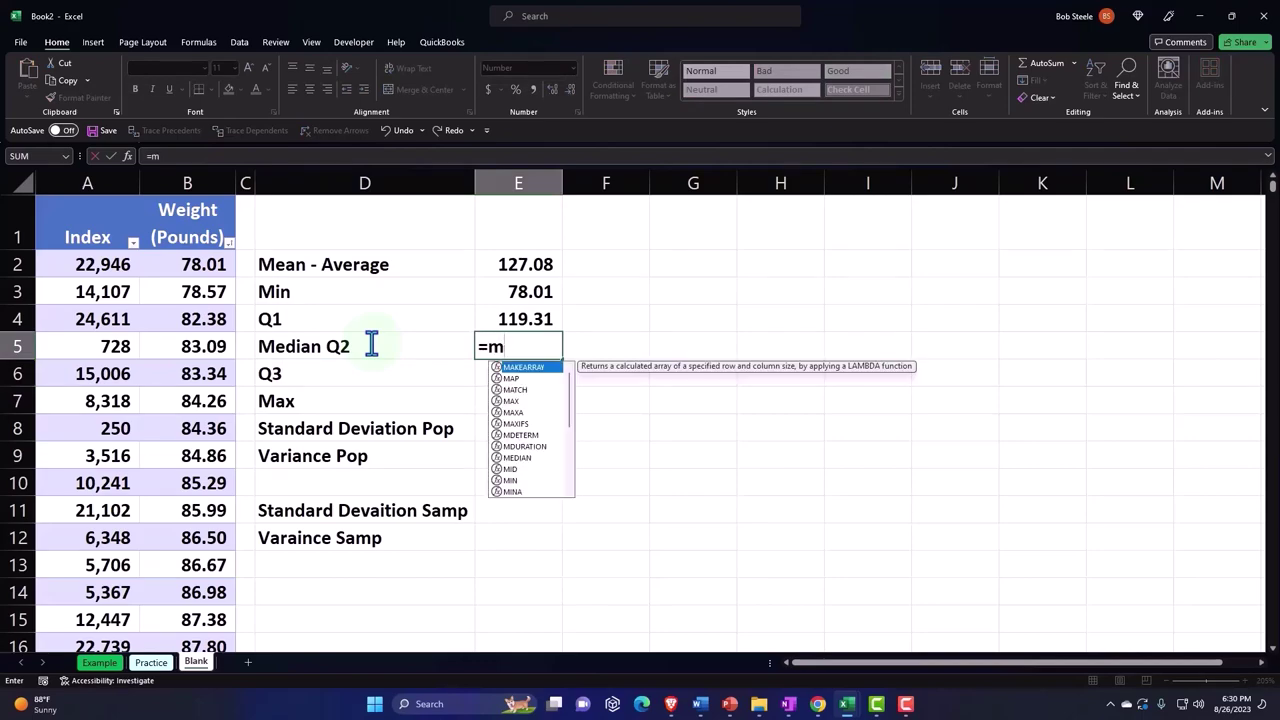
{"action": "type", "text": "e"}
{"action": "key", "text": "Tab"}
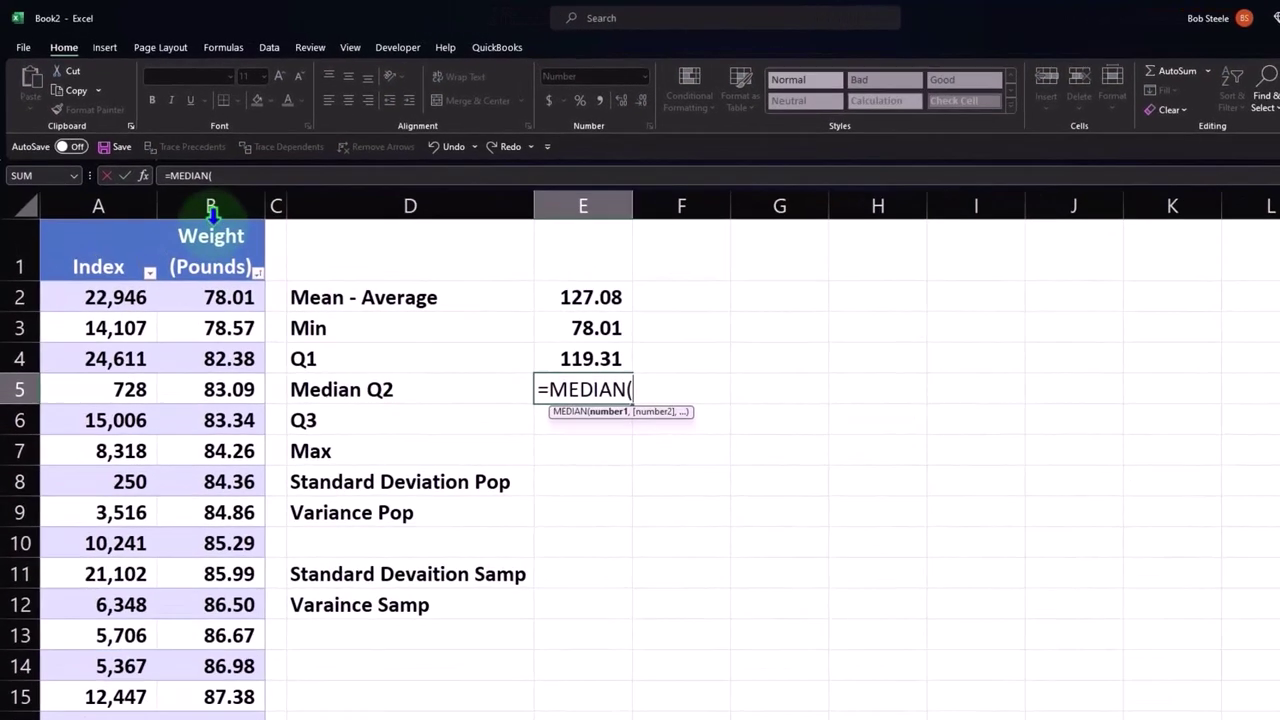
{"action": "left_click", "coordinate": [187, 199]}
{"action": "key", "text": "Return"}
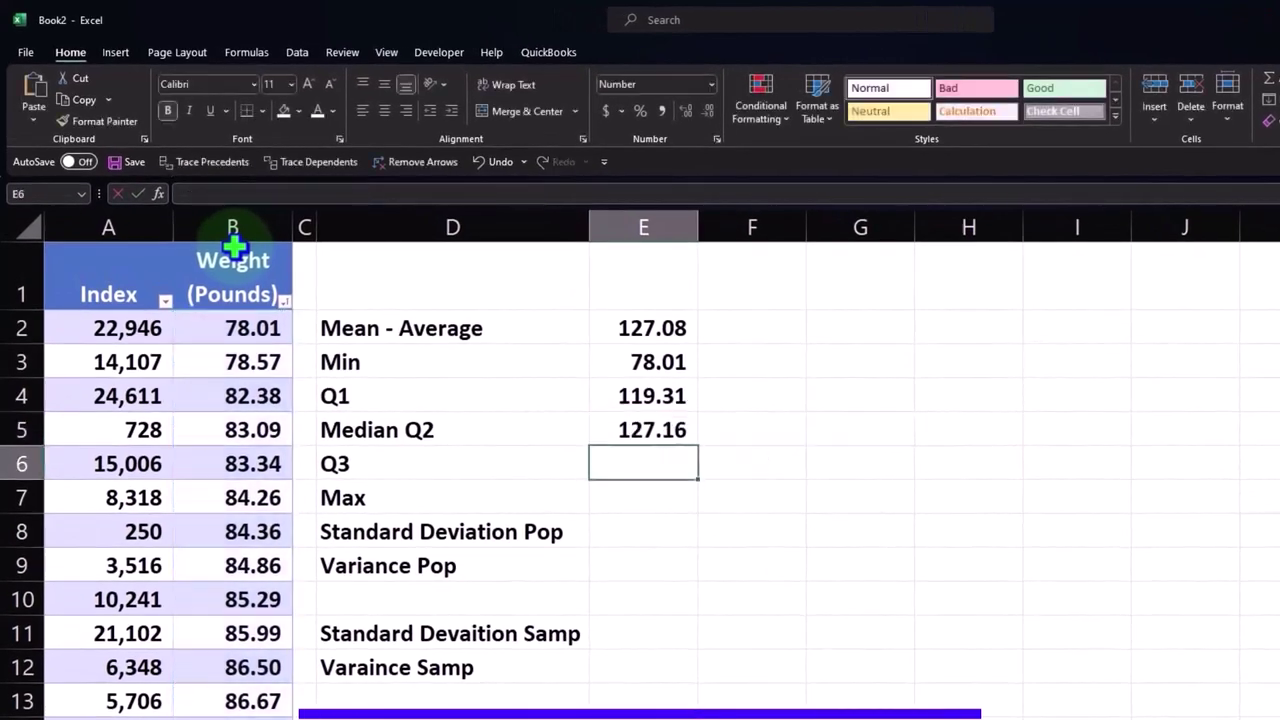
- Enter the third quartile with QUARTILE.EXC on the Weight column beside Q3 (134.89)
{"action": "type", "text": "=qu"}
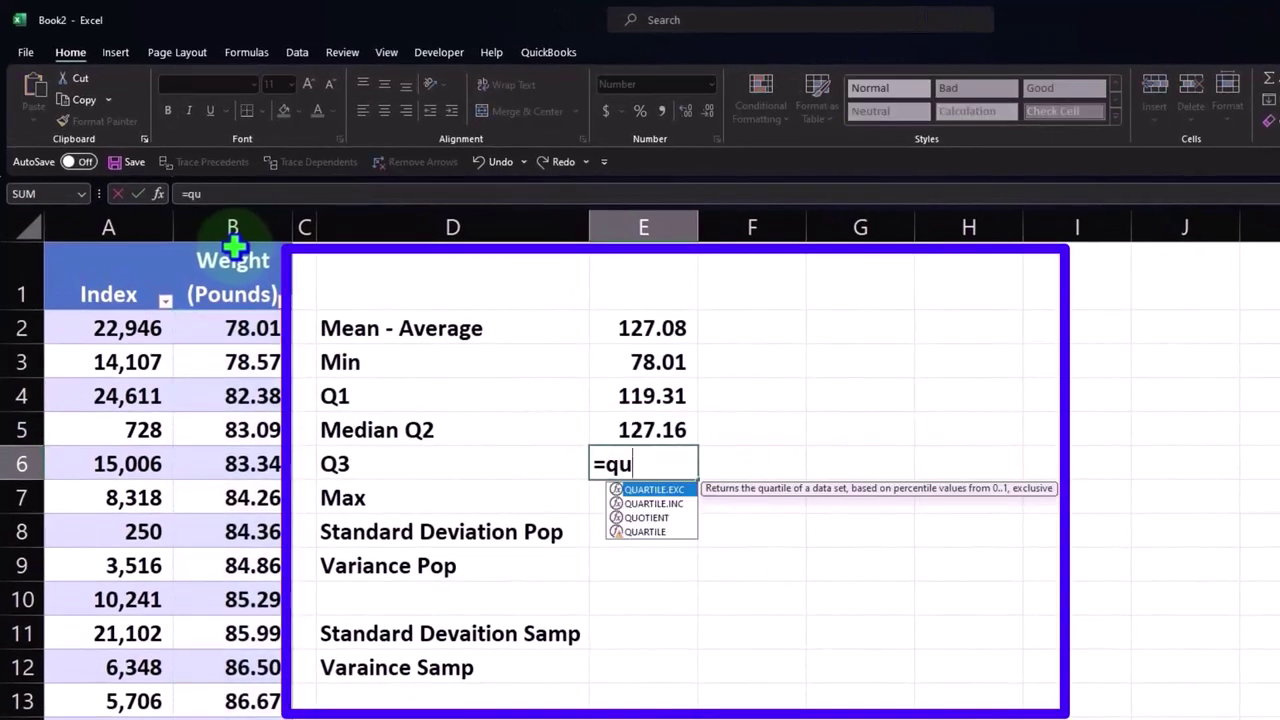
{"action": "key", "text": "Tab"}
{"action": "left_click", "coordinate": [233, 245]}
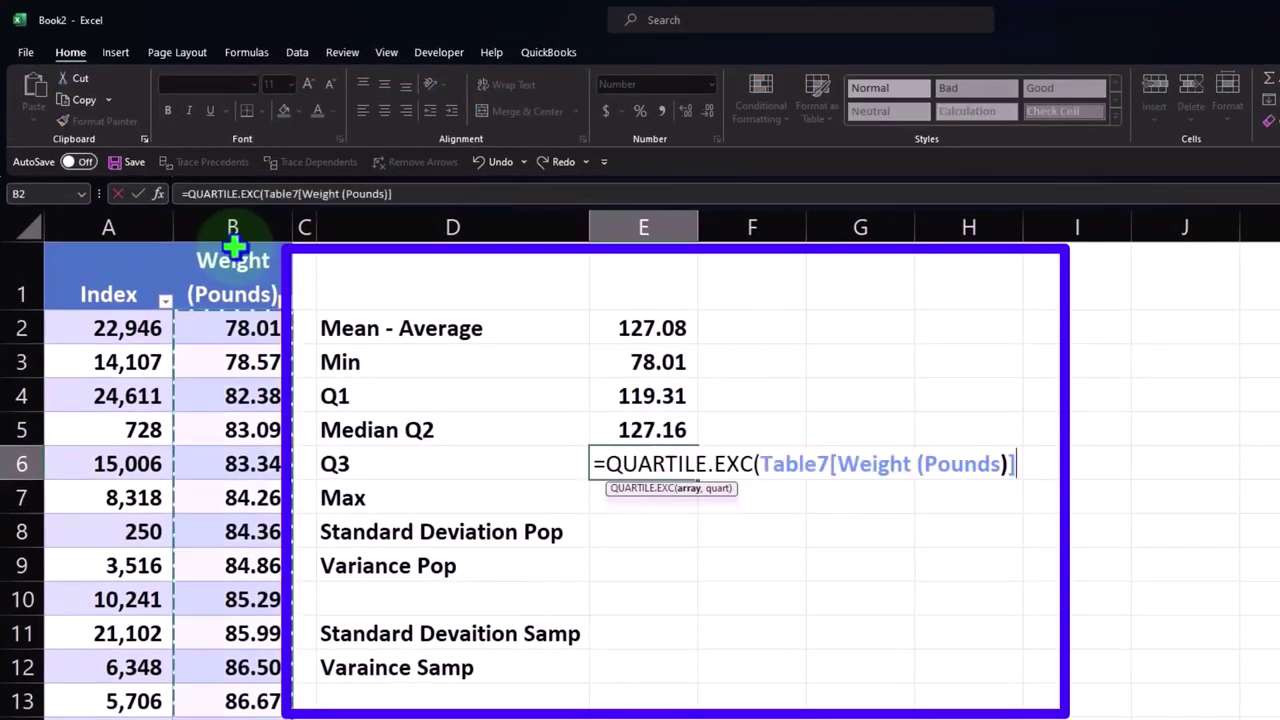
{"action": "type", "text": ",3"}
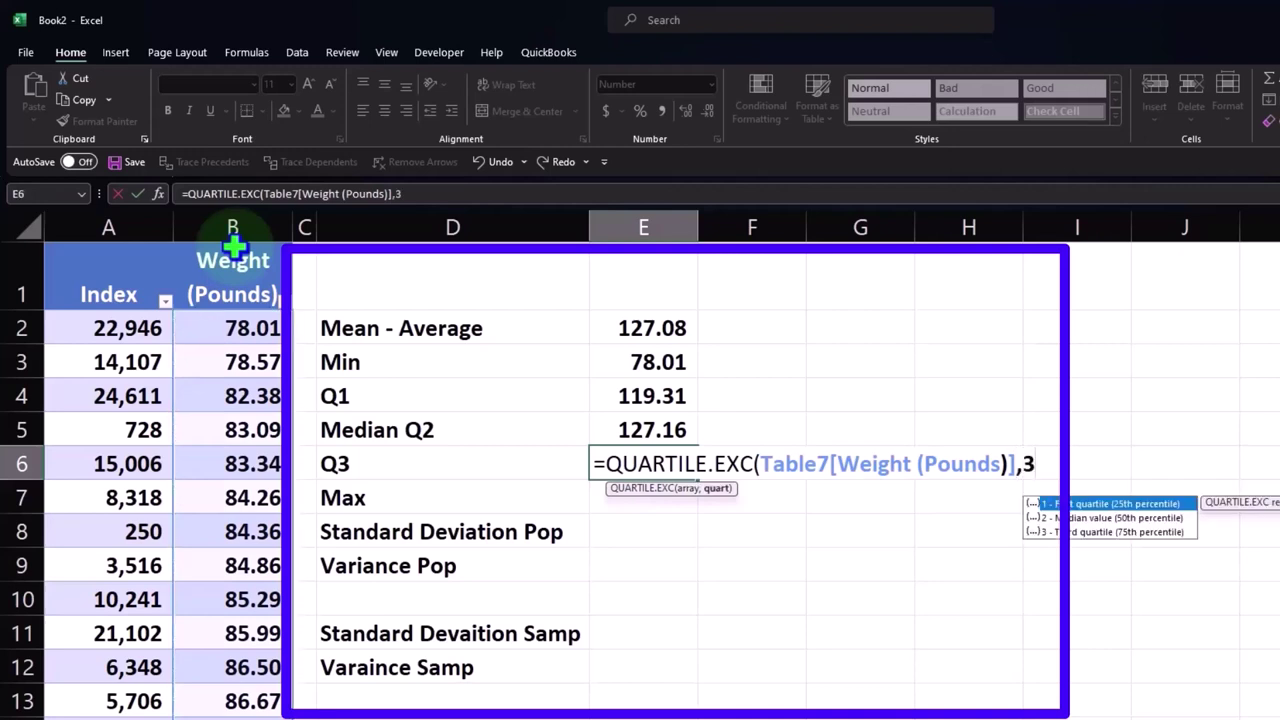
{"action": "key", "text": "Return"}
- Enter =MAX of the Weight column in E7 (170.92)
{"action": "type", "text": "="}
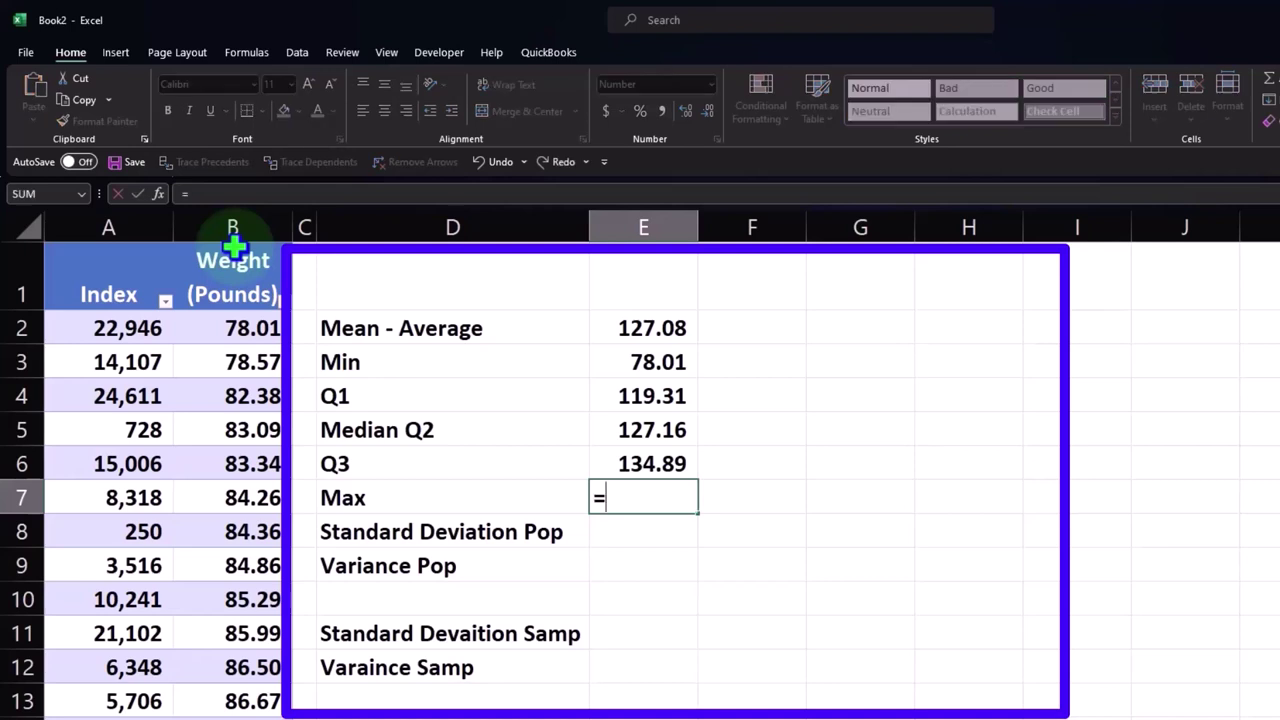
{"action": "type", "text": "max"}
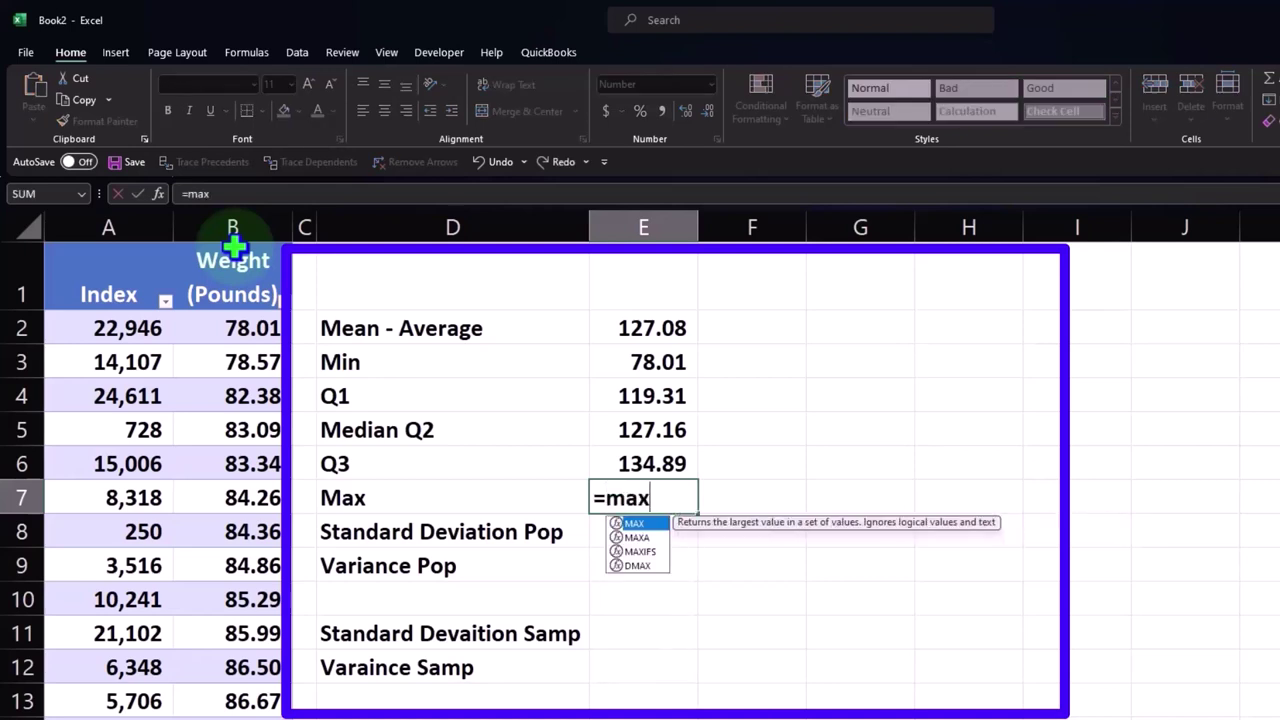
{"action": "type", "text": "("}
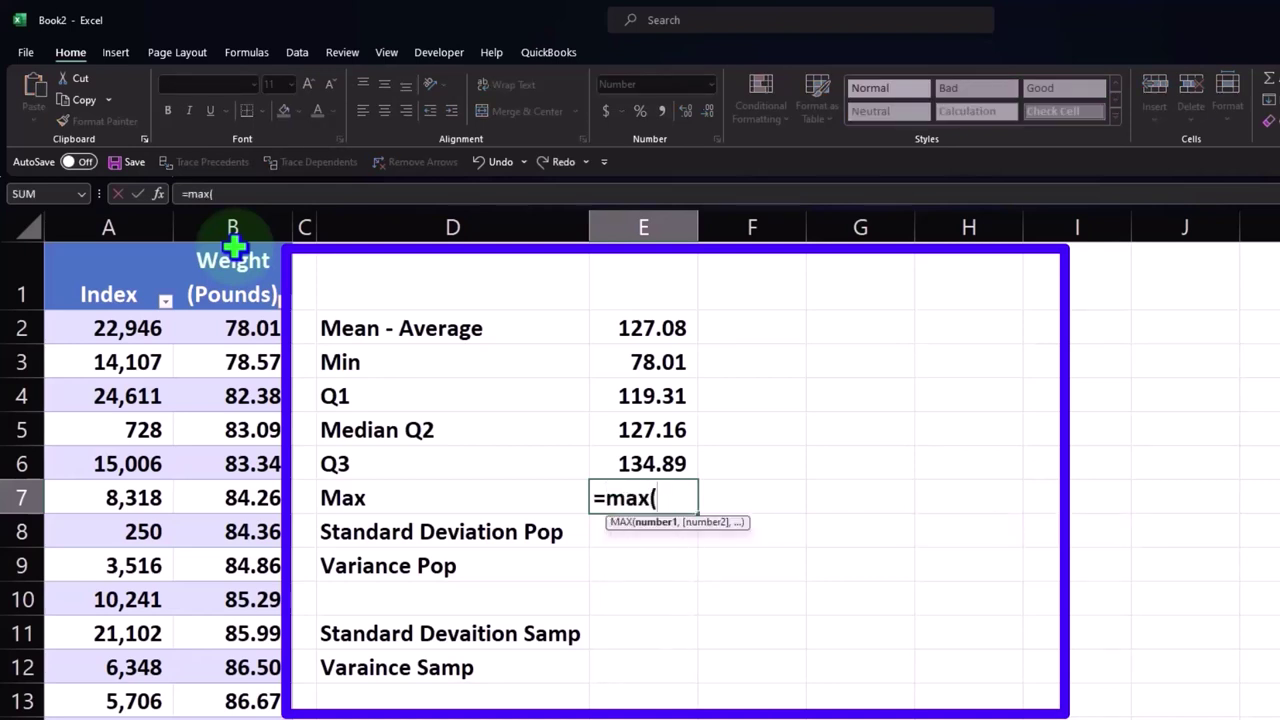
{"action": "left_click", "coordinate": [232, 244]}
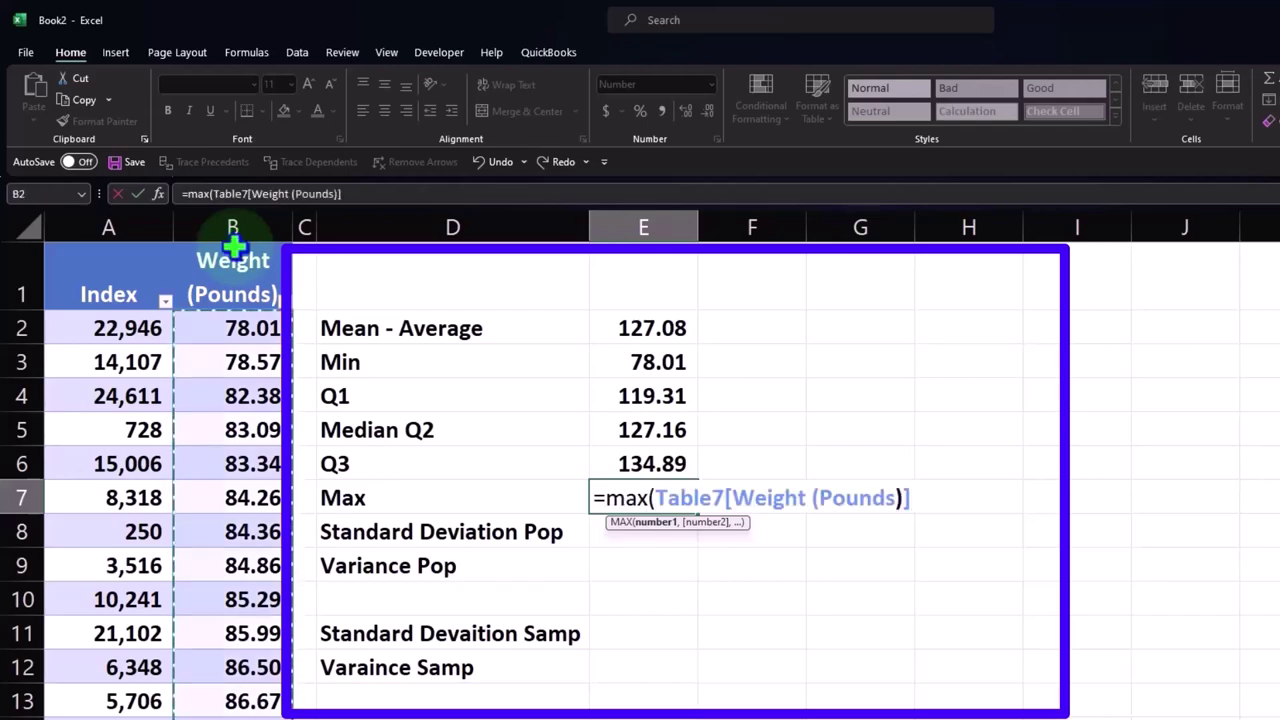
{"action": "key", "text": "Return"}
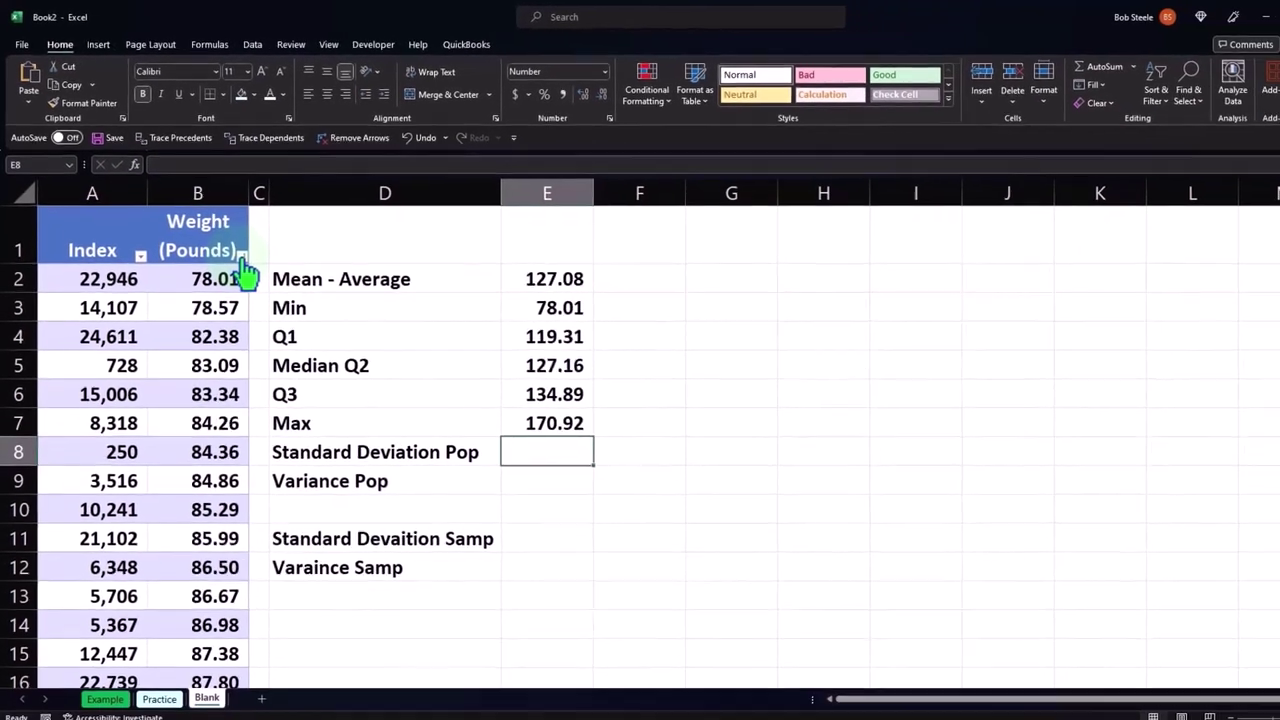
{"action": "left_click", "coordinate": [280, 296]}
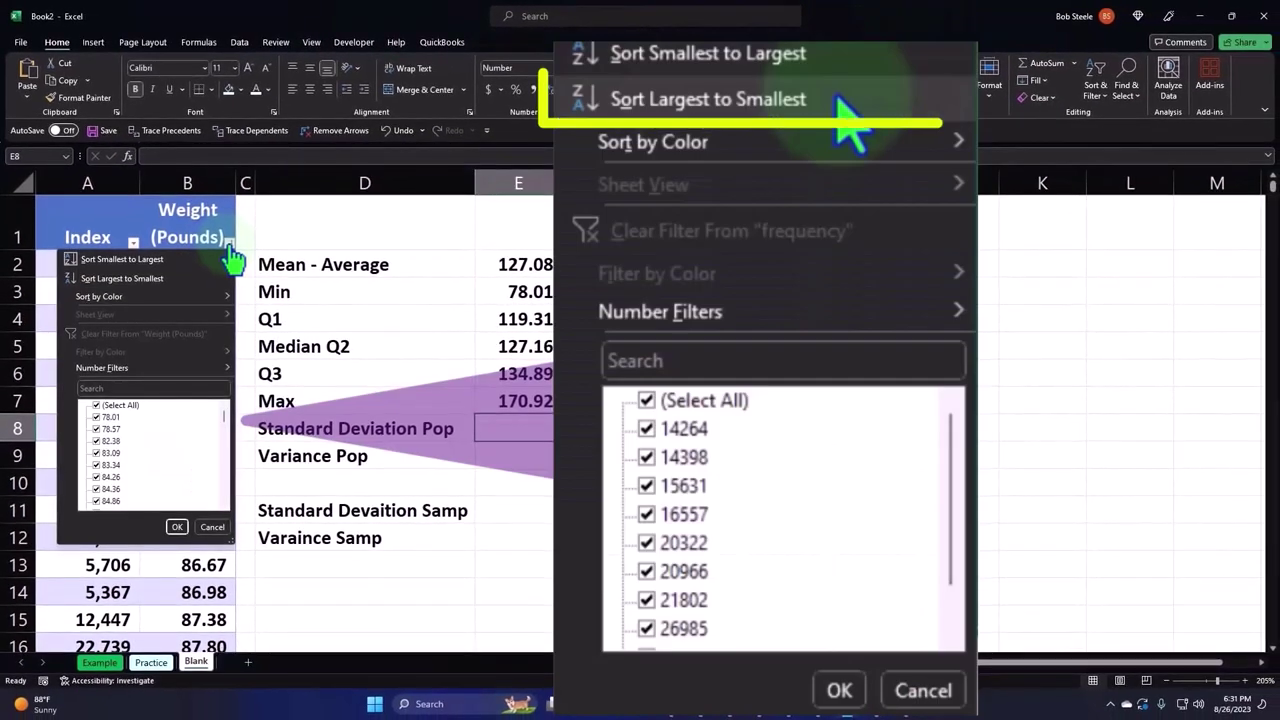
- Sort the weights largest to smallest and enter =STDEV.P of the Weight column in E8 (11.66)
{"action": "left_click", "coordinate": [135, 279]}
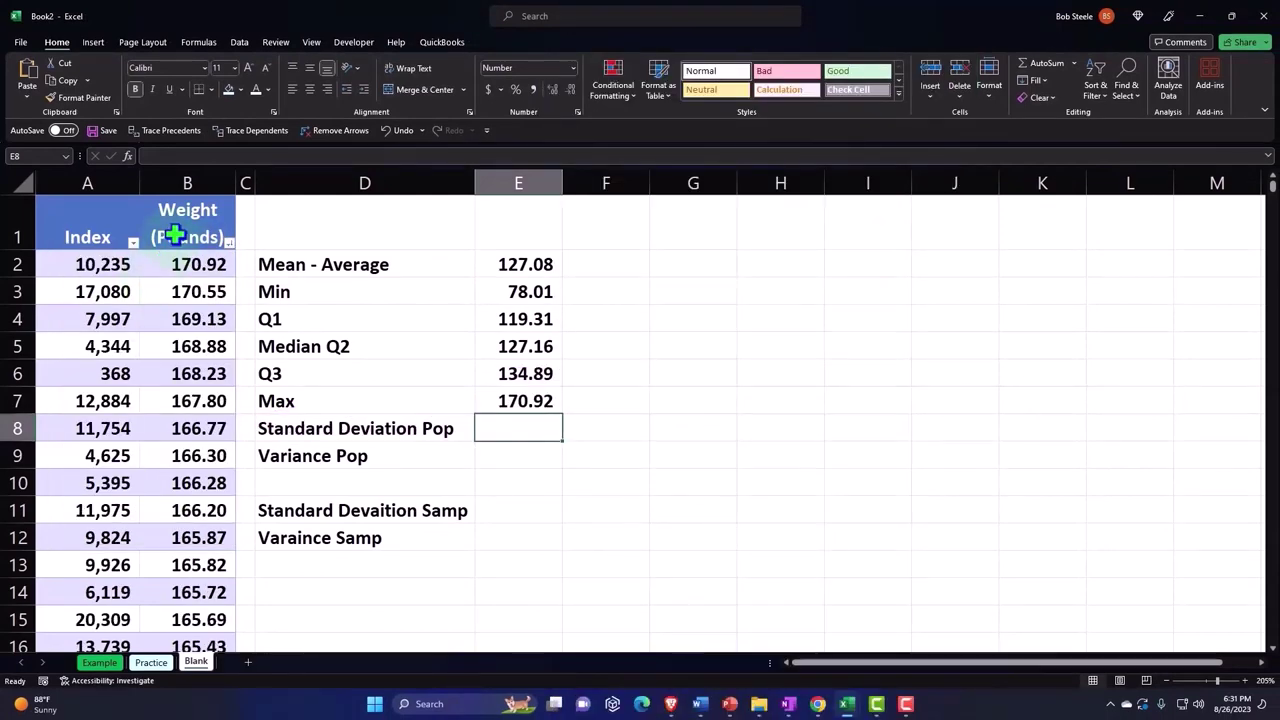
{"action": "type", "text": "="}
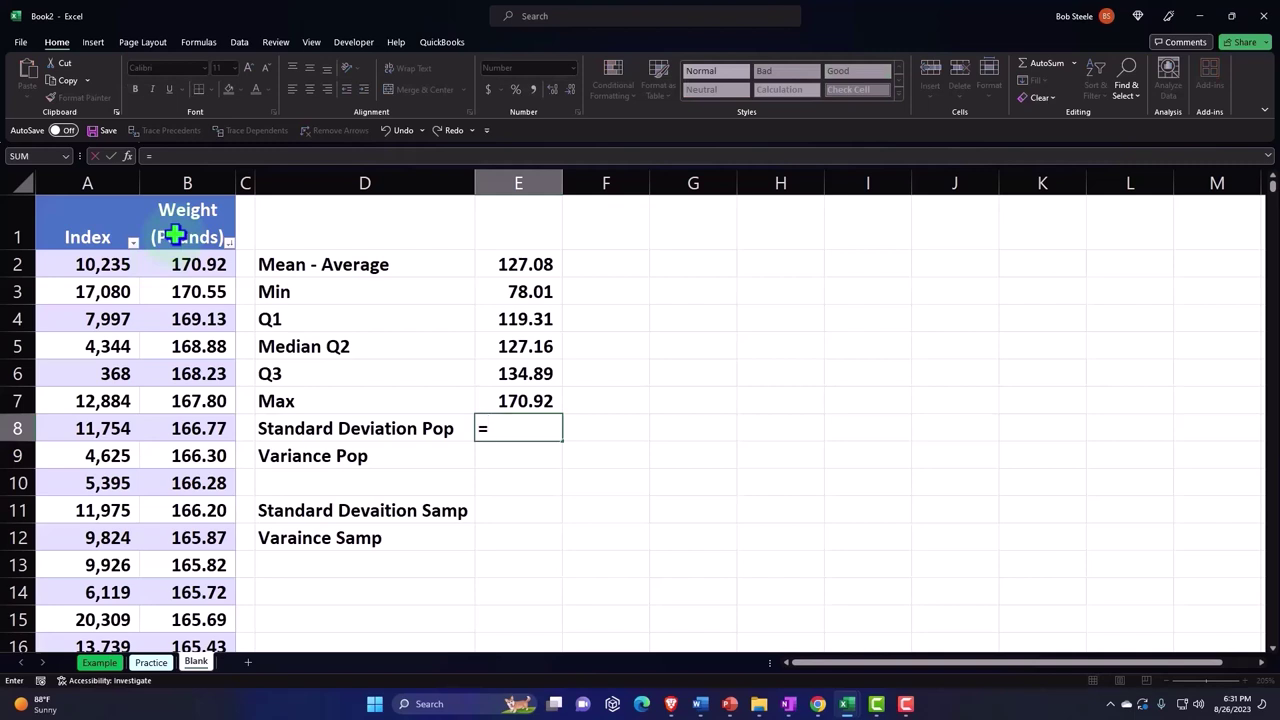
{"action": "type", "text": "st"}
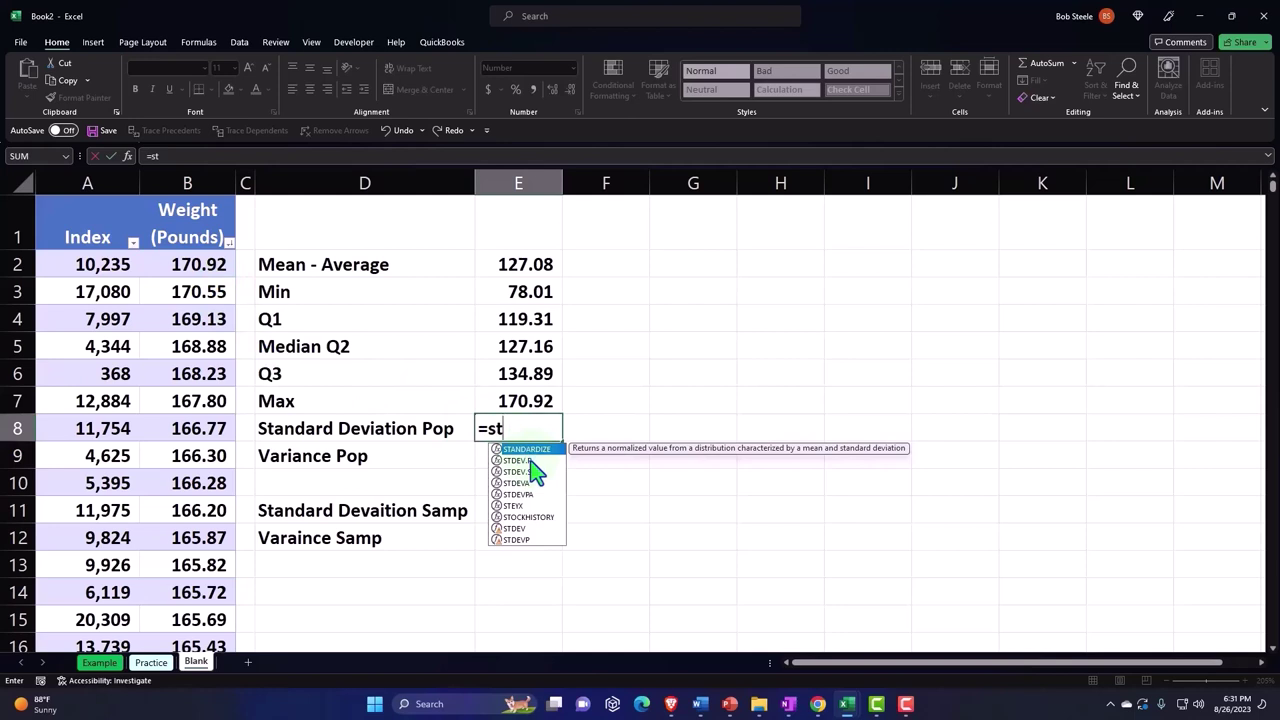
{"action": "double_click", "coordinate": [530, 460]}
{"action": "left_click", "coordinate": [183, 200]}
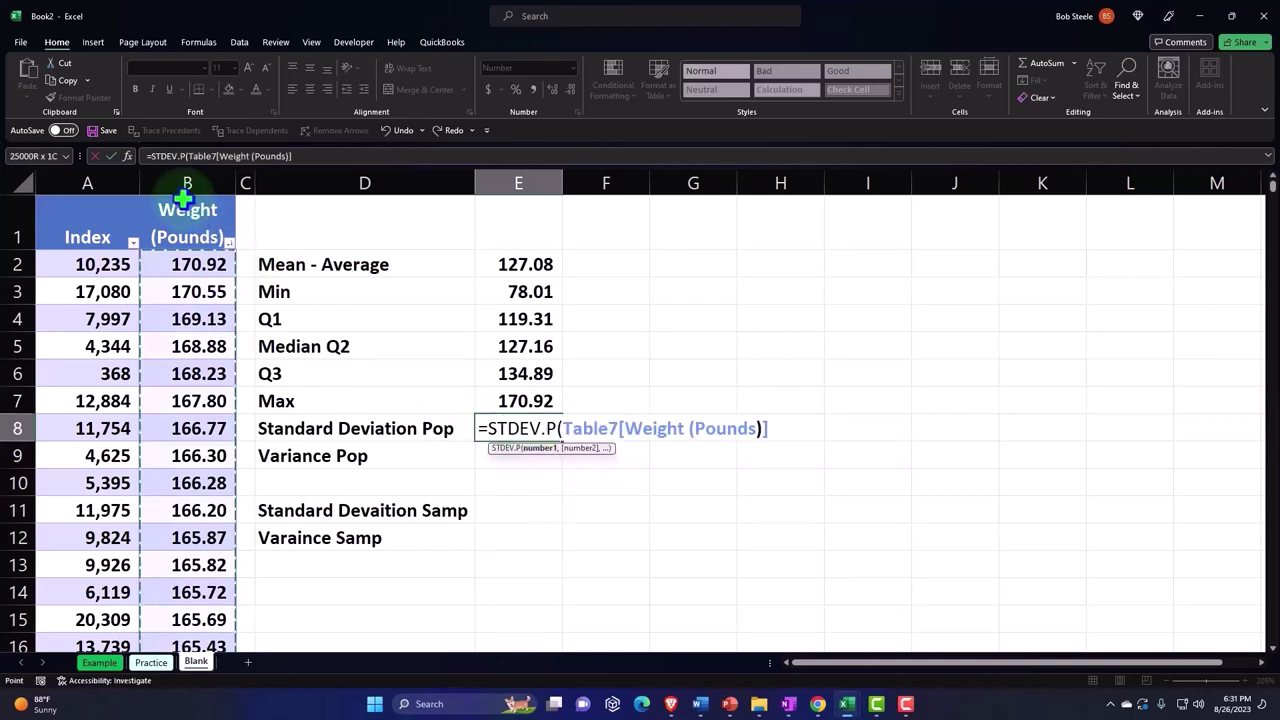
{"action": "key", "text": "Return"}
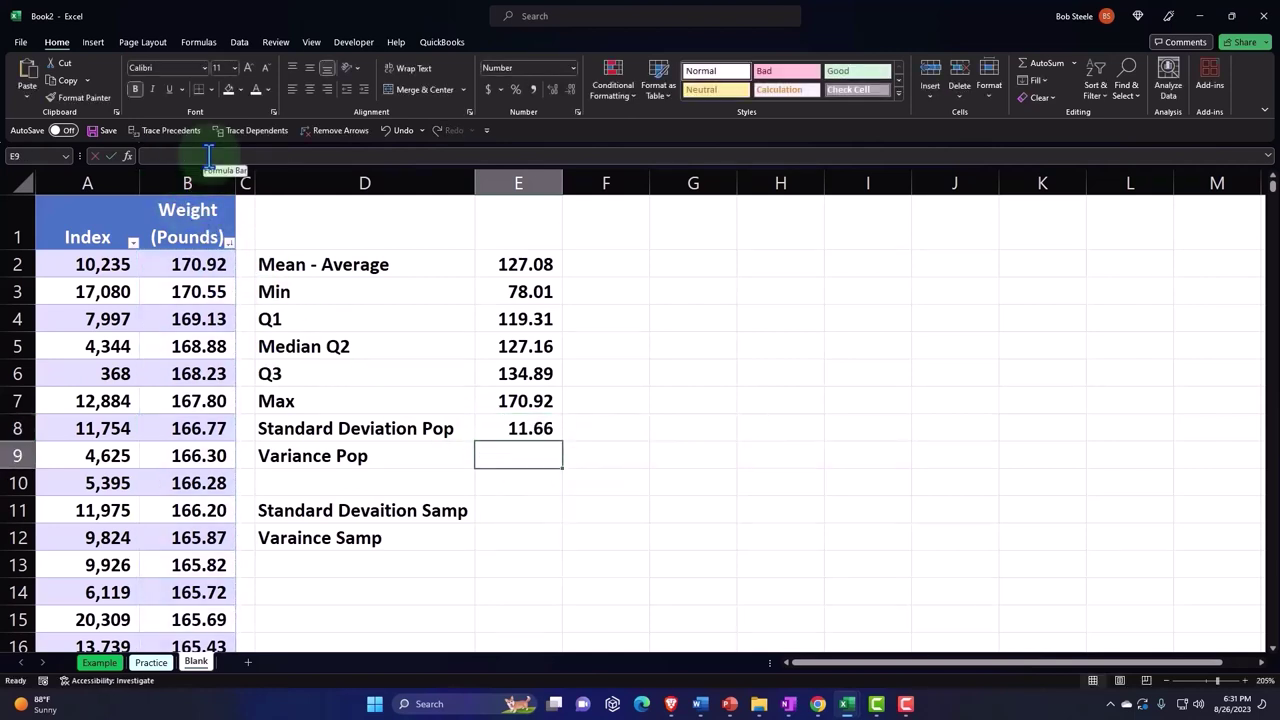
- Enter =VAR.P of the Weight column in E9 (135.97)
{"action": "type", "text": "=va"}
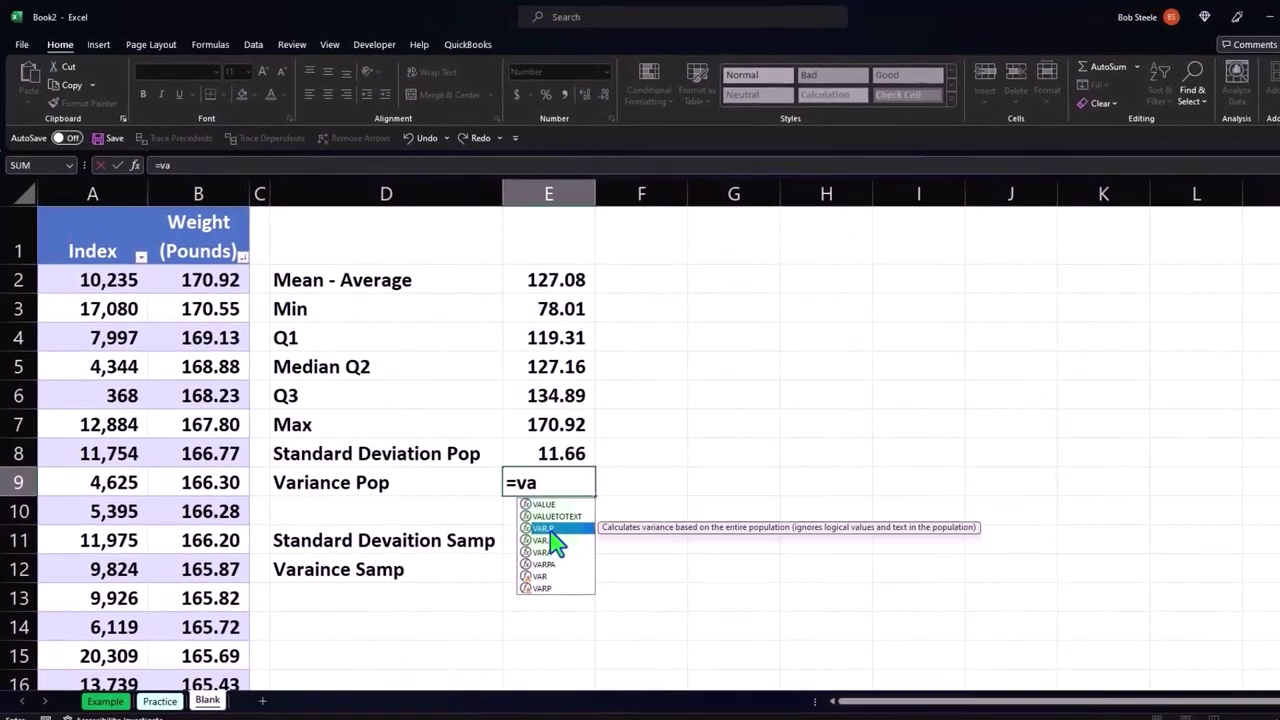
{"action": "double_click", "coordinate": [545, 526]}
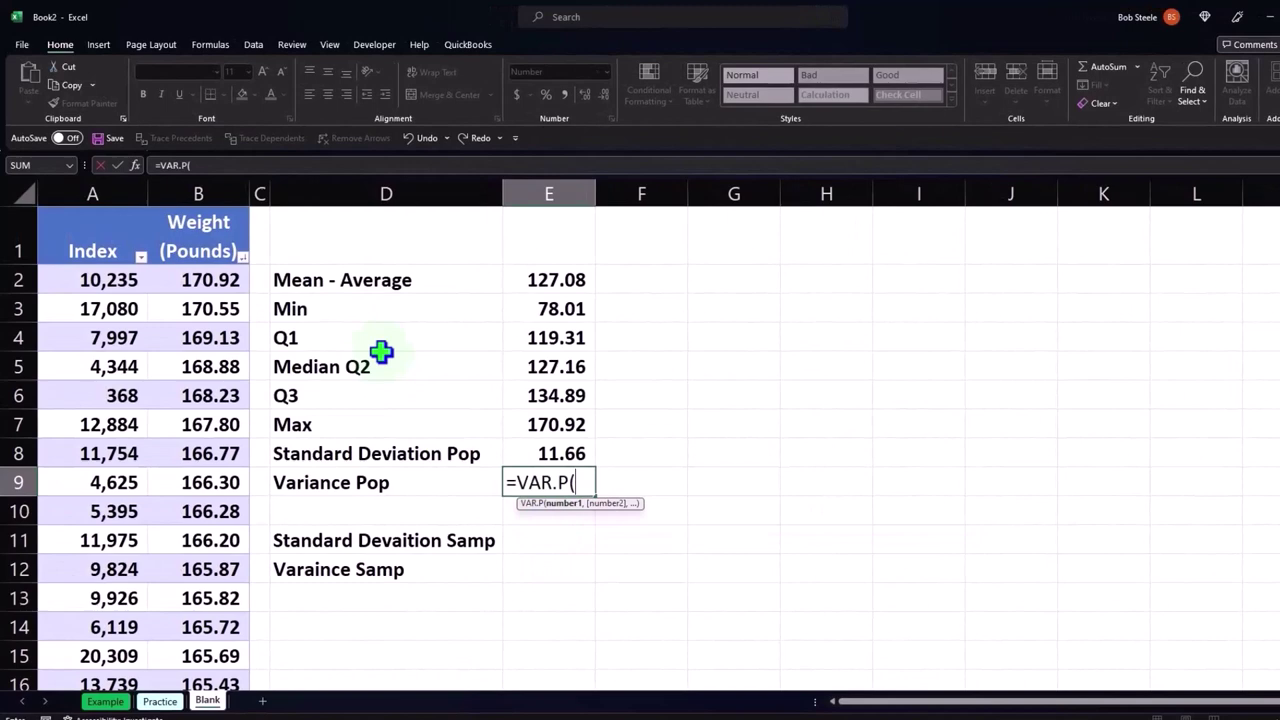
{"action": "left_click", "coordinate": [200, 207]}
{"action": "key", "text": "Return"}
{"action": "key", "text": "Return"}
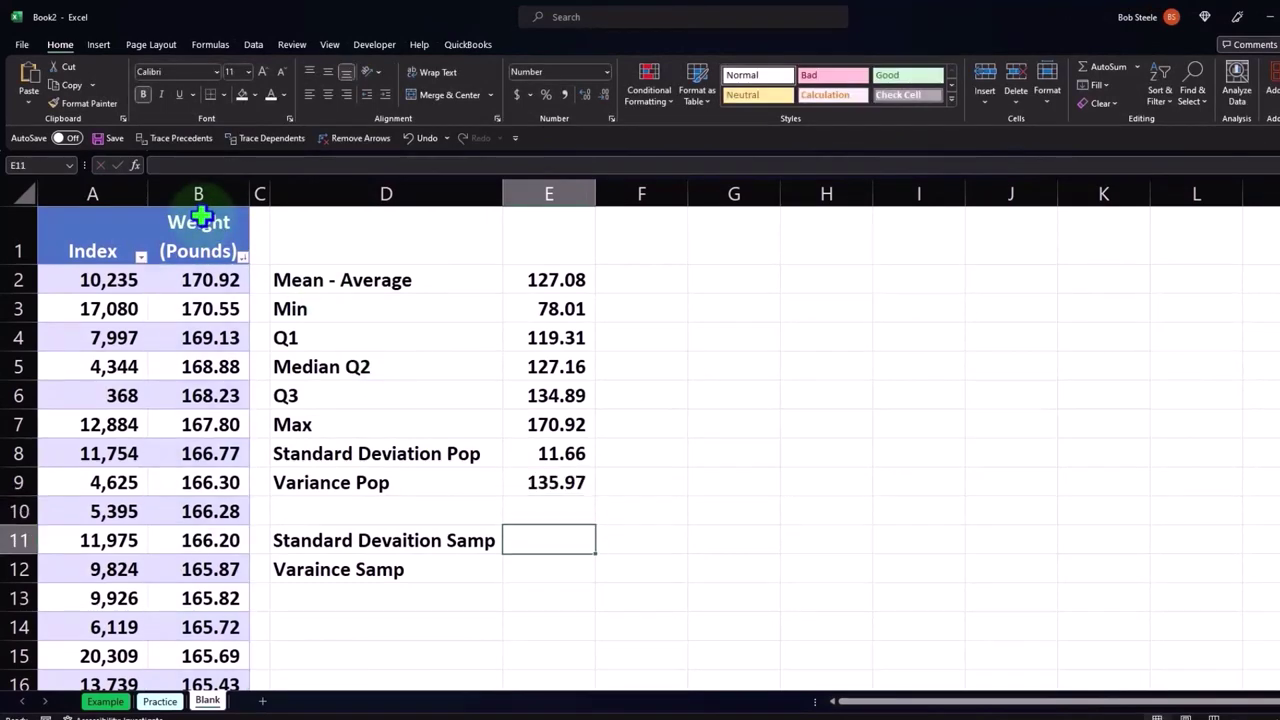
- Enter =STDEV.S of the Weight column in E11 (11.66)
{"action": "type", "text": "=s"}
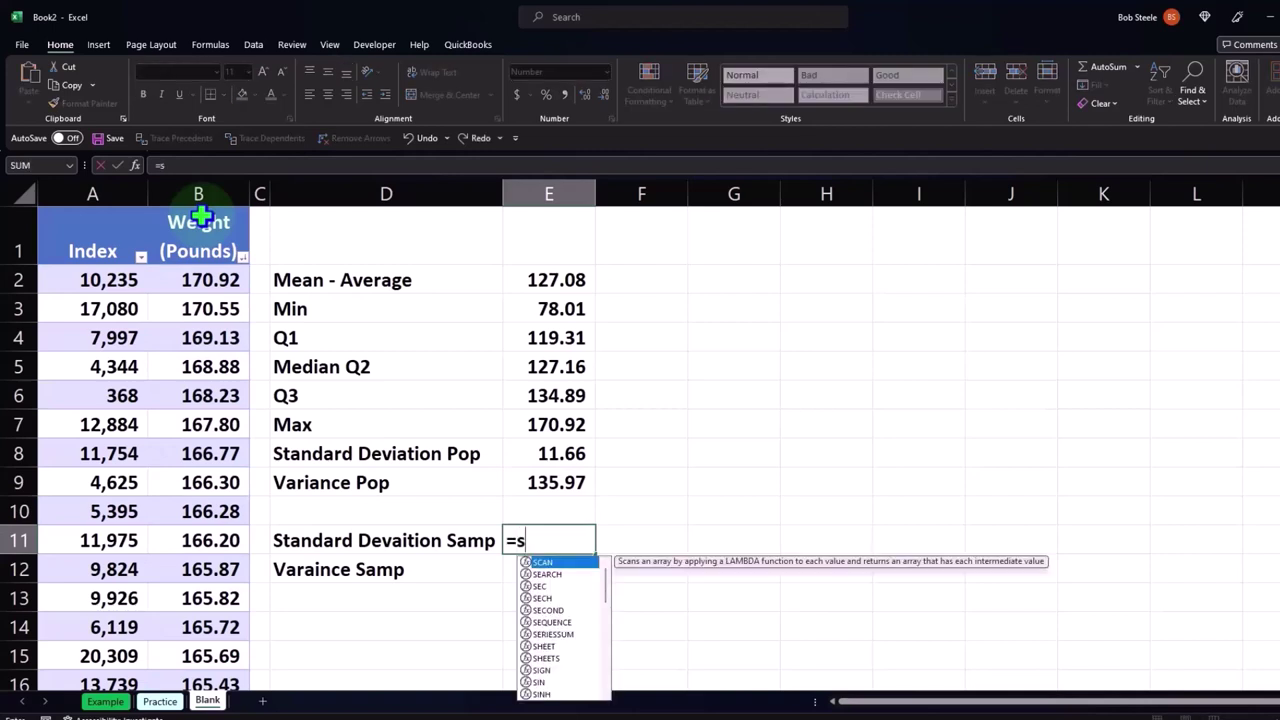
{"action": "type", "text": "t"}
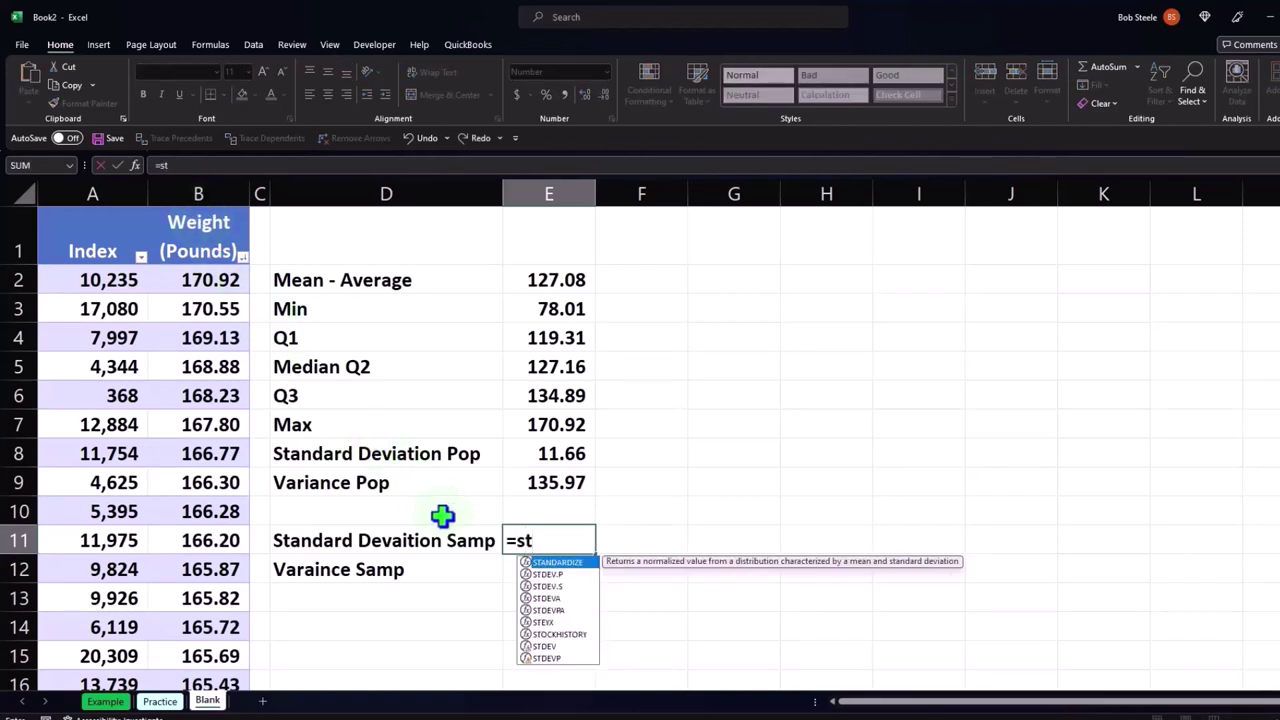
{"action": "double_click", "coordinate": [546, 586]}
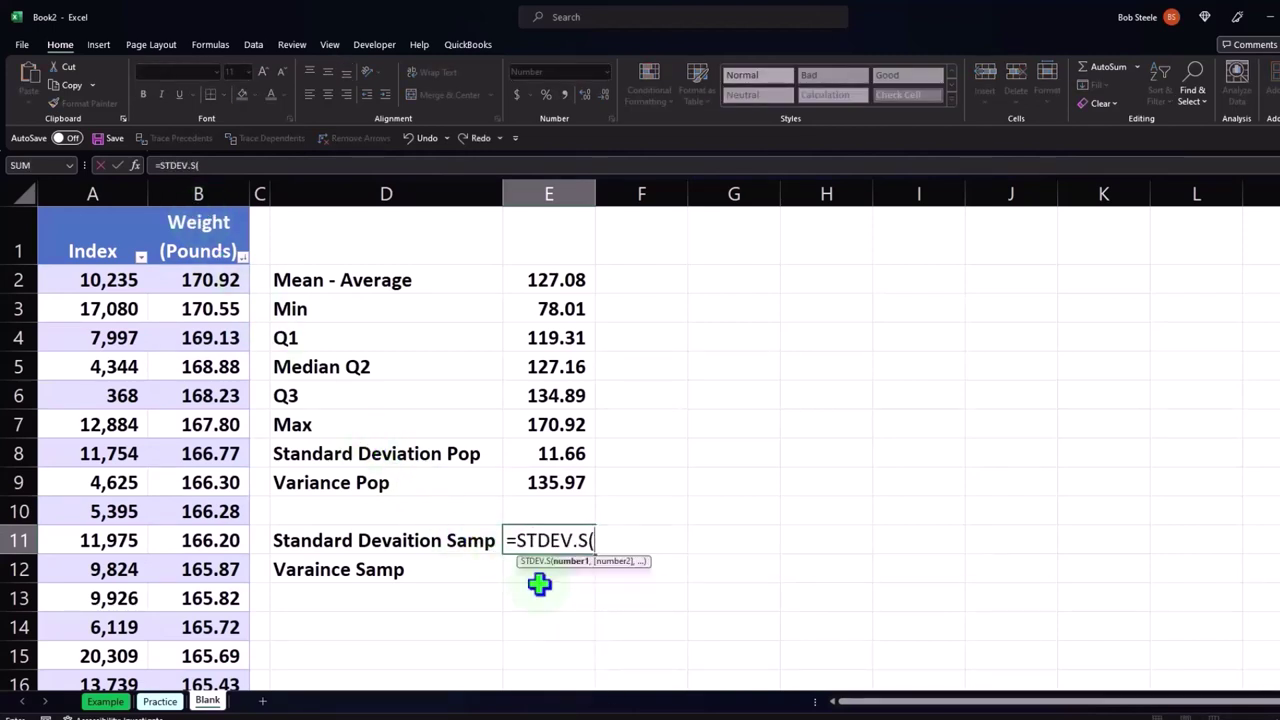
{"action": "left_click", "coordinate": [187, 203]}
{"action": "key", "text": "Return"}
- Enter =VAR.S of the Weight column in E12 (135.98)
{"action": "type", "text": "="}
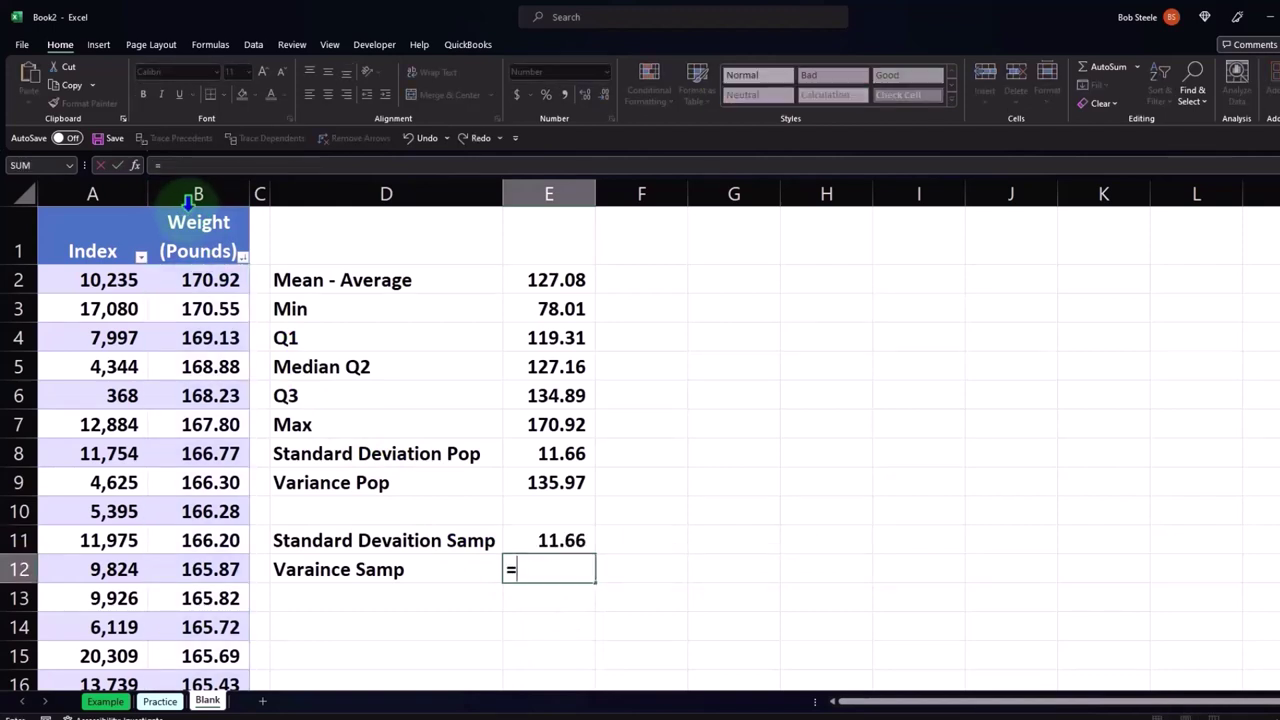
{"action": "type", "text": "po"}
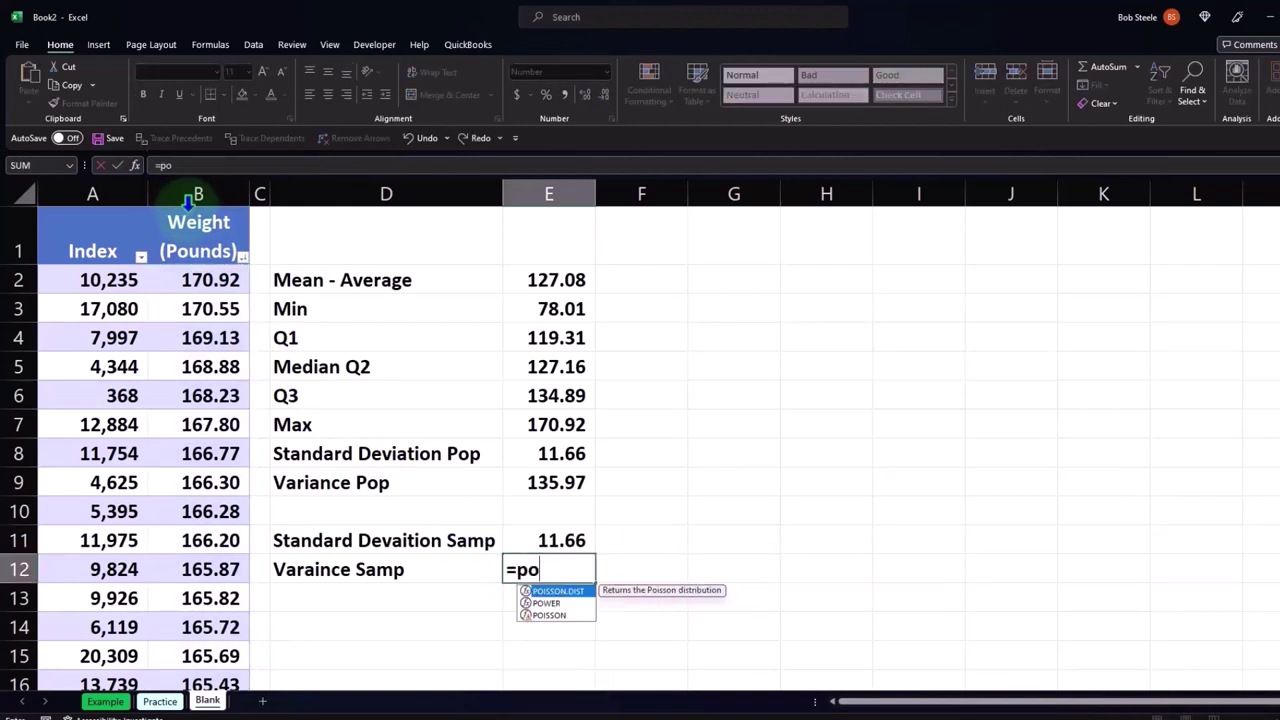
{"action": "key", "text": "BackSpace"}
{"action": "key", "text": "BackSpace"}
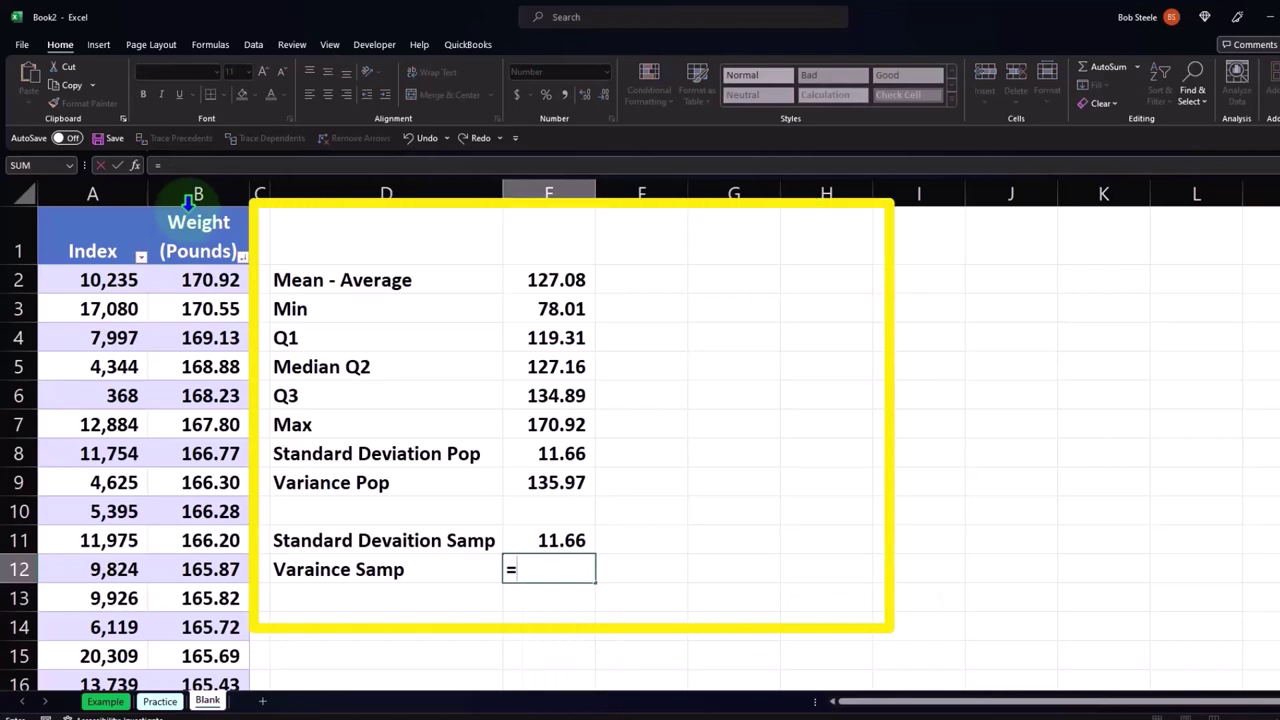
{"action": "type", "text": "va"}
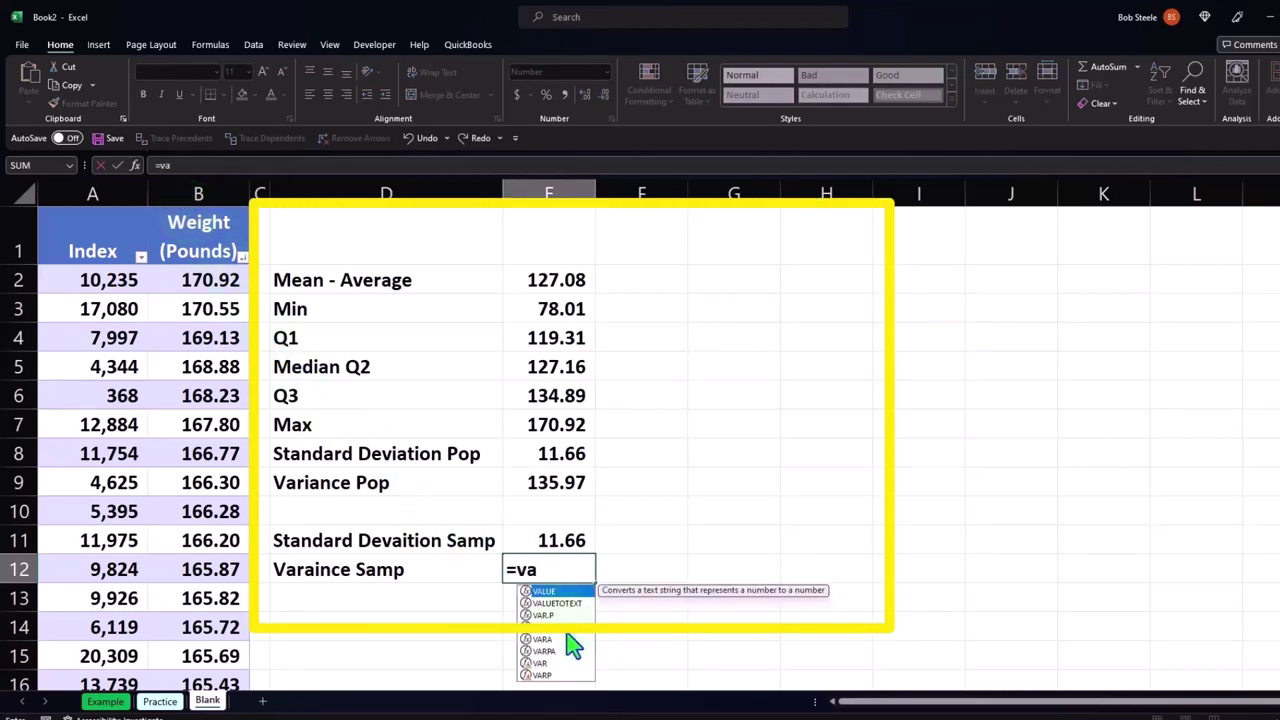
{"action": "double_click", "coordinate": [547, 627]}
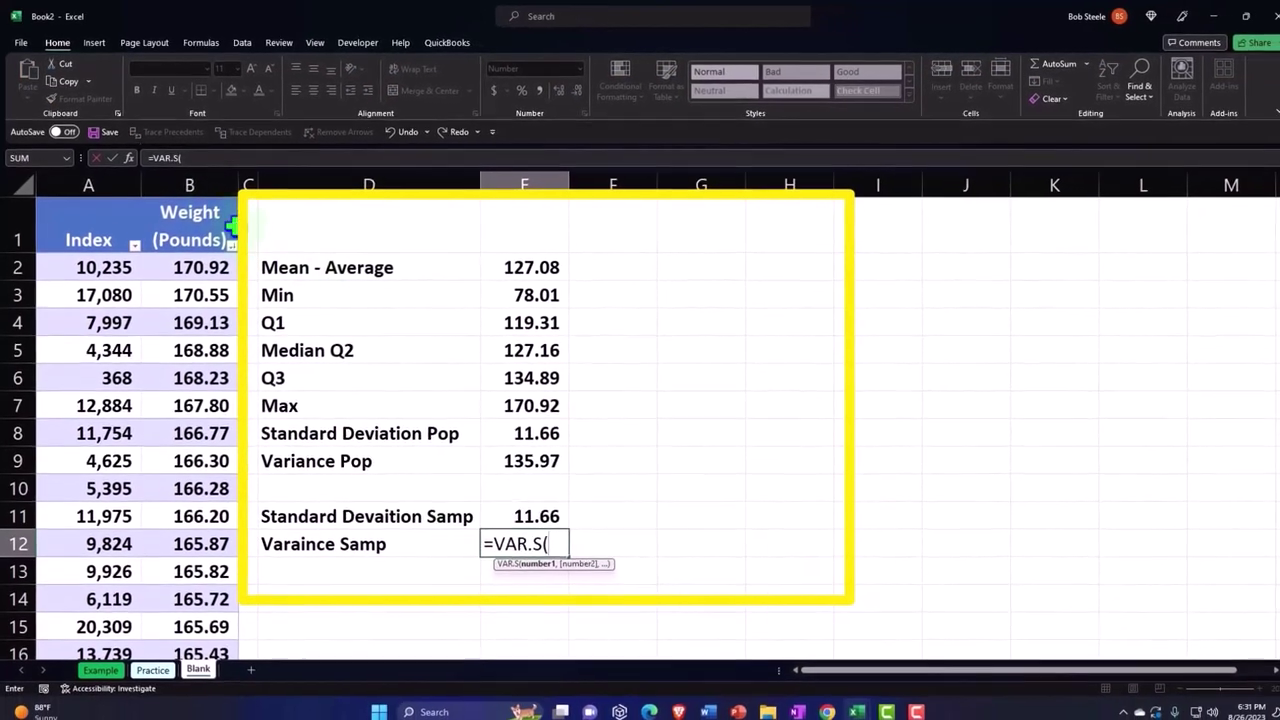
{"action": "left_click", "coordinate": [195, 186]}
{"action": "key", "text": "Return"}
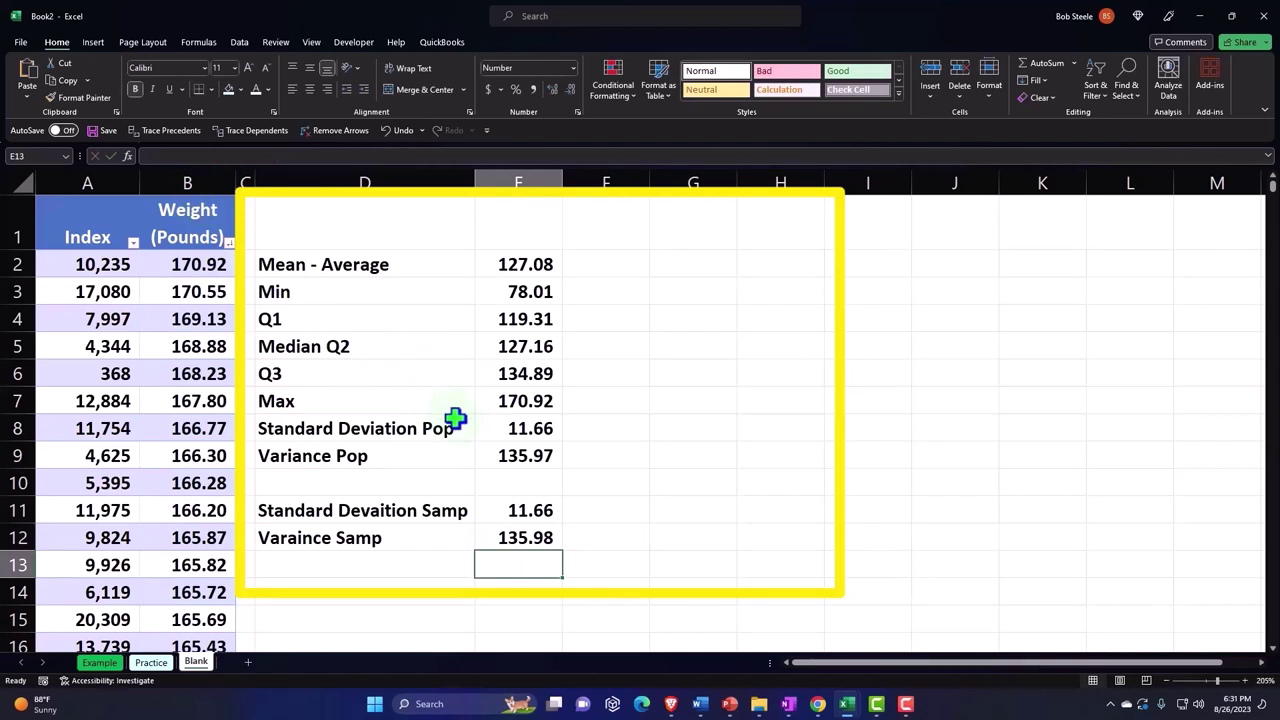
- Review the formulas in E8, E9, E11 and E12 without changing them
{"action": "double_click", "coordinate": [497, 428]}
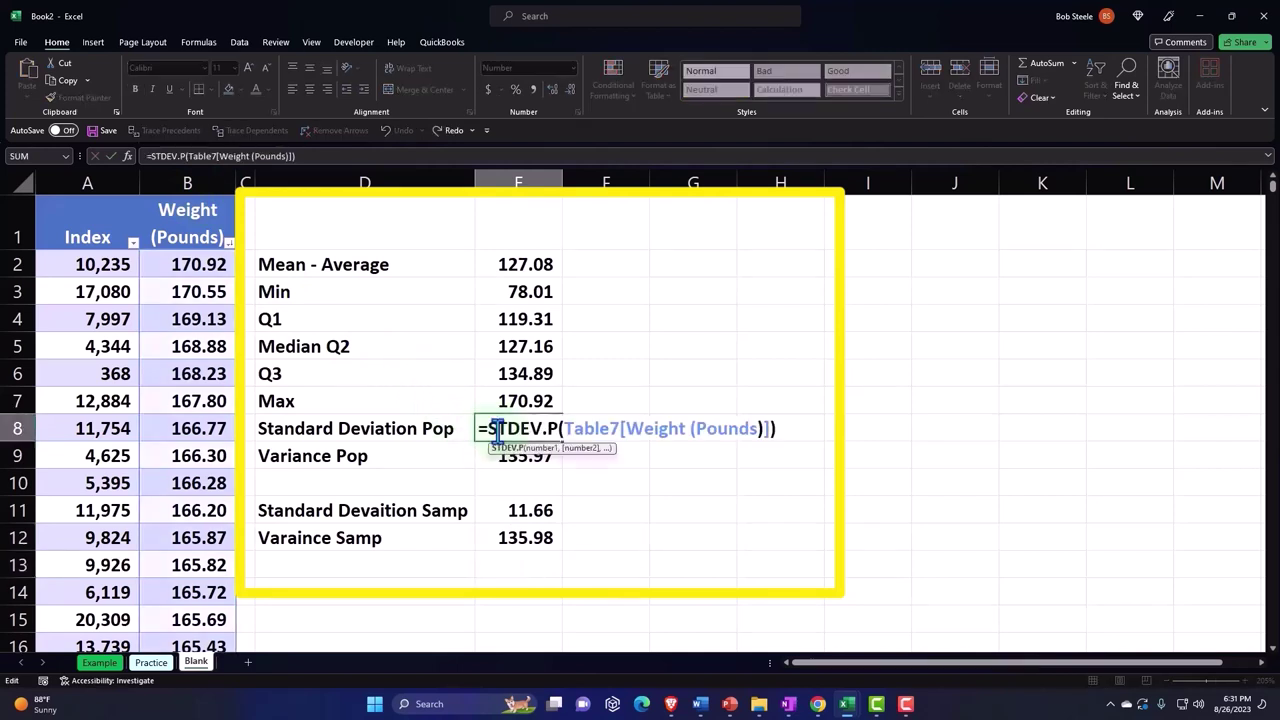
{"action": "key", "text": "Return"}
{"action": "double_click", "coordinate": [513, 452]}
{"action": "key", "text": "Return"}
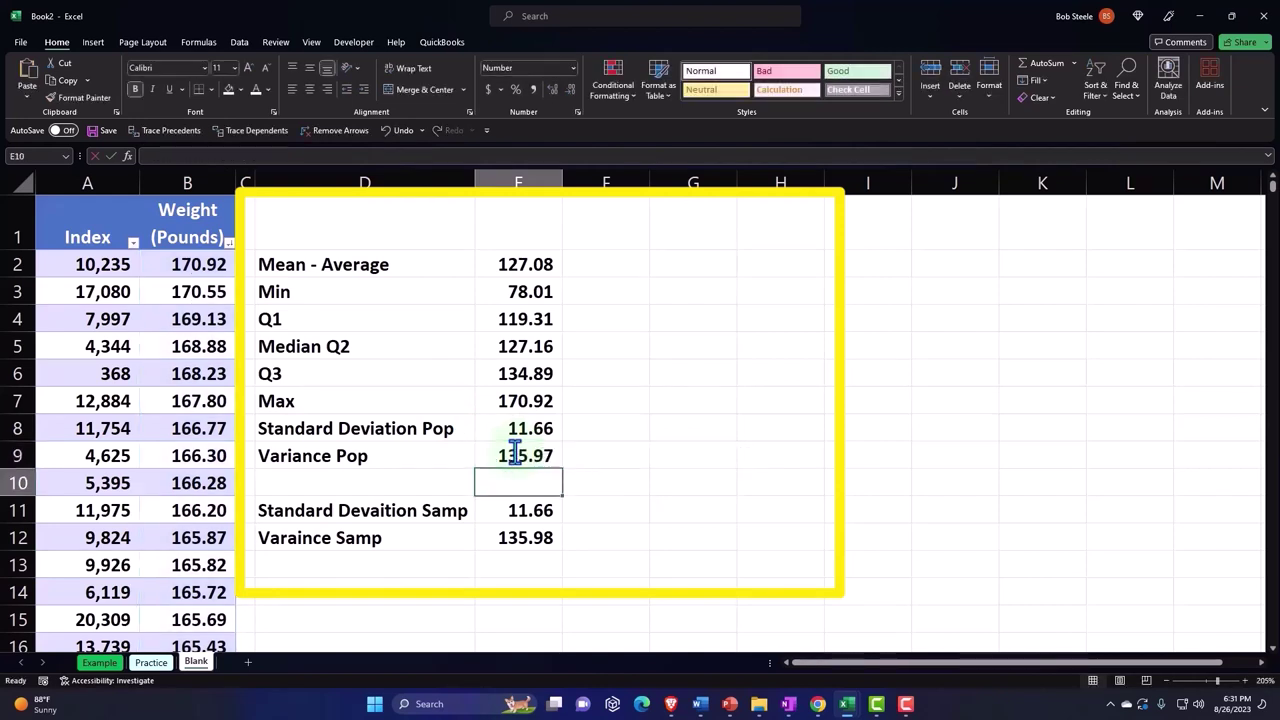
{"action": "double_click", "coordinate": [540, 512]}
{"action": "key", "text": "Return"}
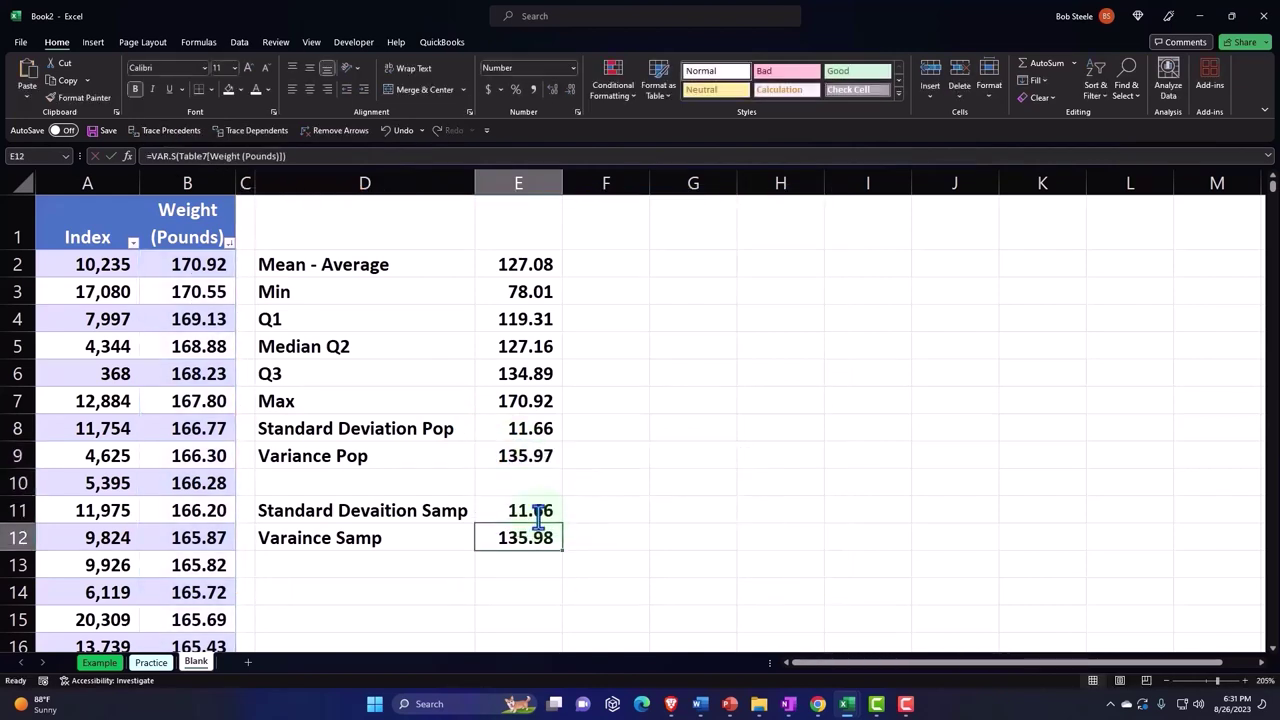
{"action": "double_click", "coordinate": [535, 530]}
{"action": "key", "text": "Return"}
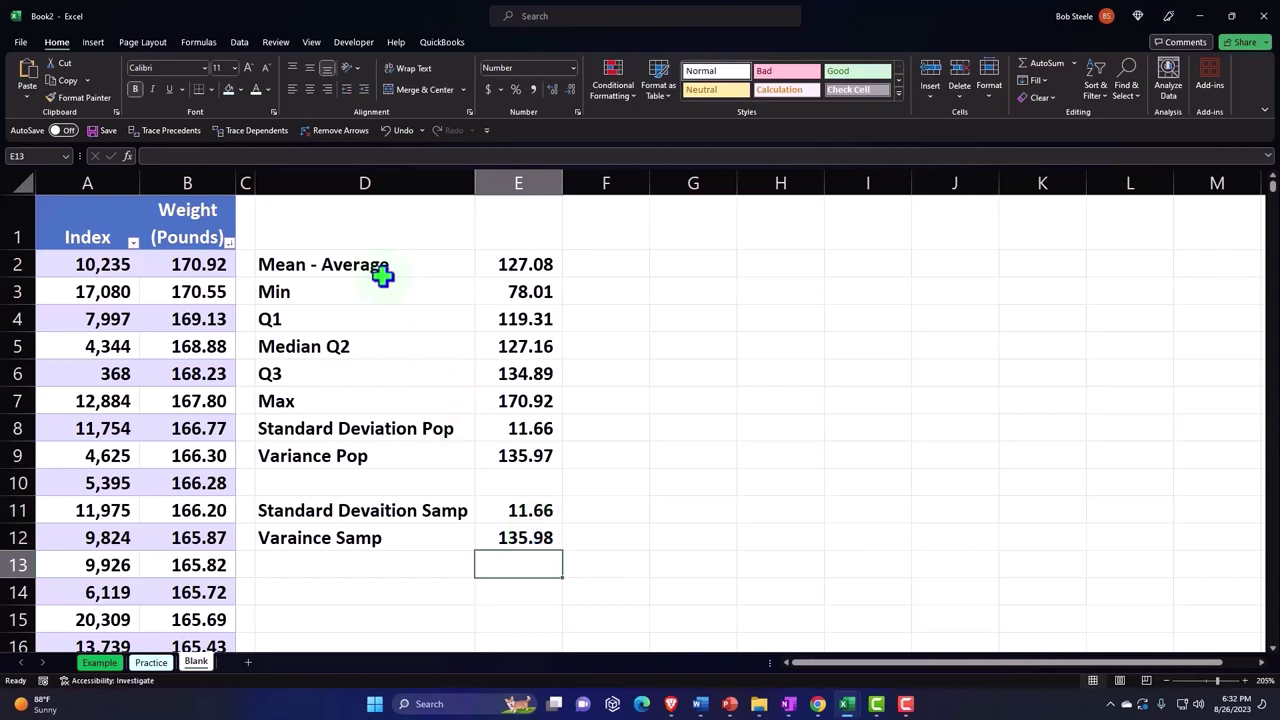
- Give the D2:E12 statistics block all cell borders and a light cyan fill
{"action": "left_click_drag", "start_coordinate": [378, 268], "coordinate": [482, 538]}
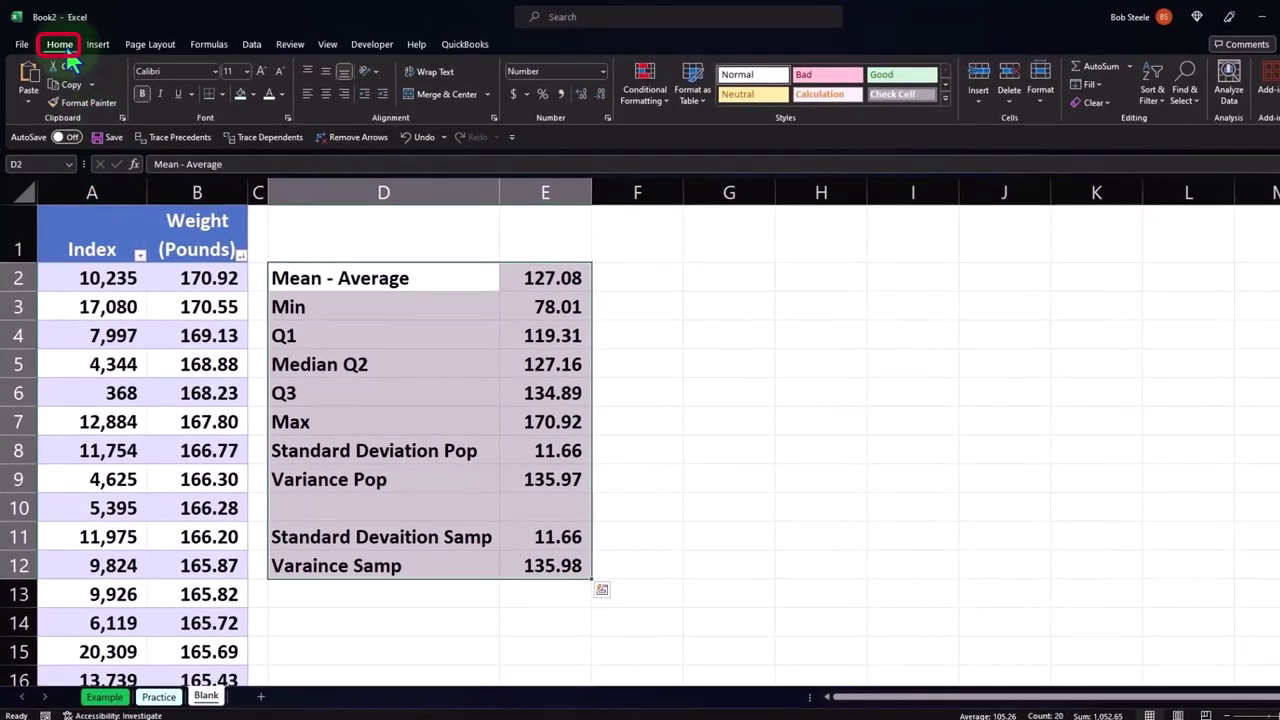
{"action": "left_click", "coordinate": [221, 92]}
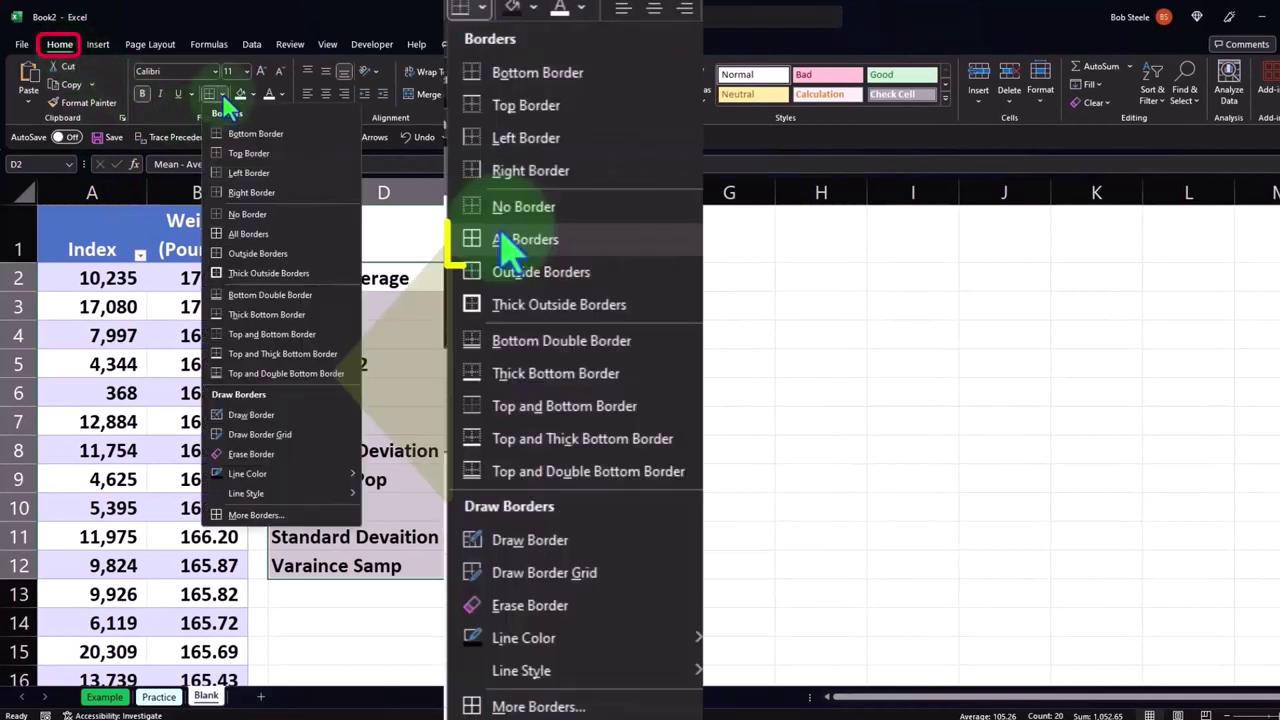
{"action": "left_click", "coordinate": [250, 234]}
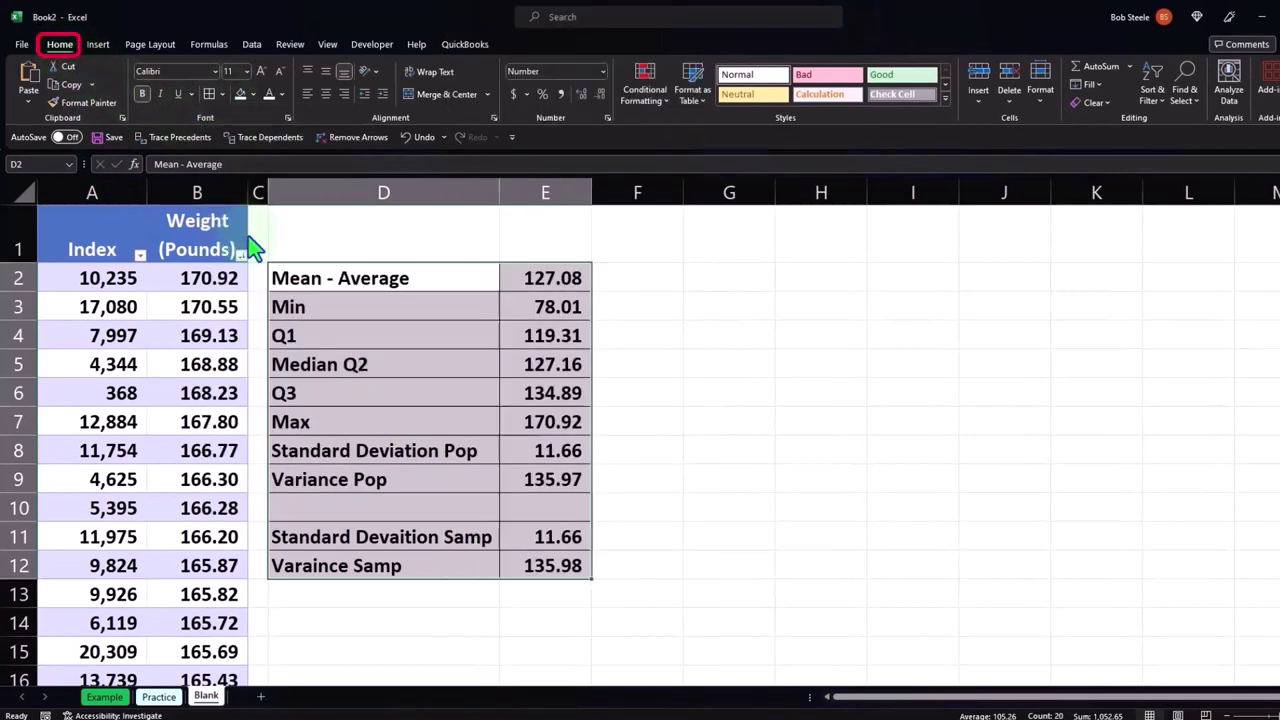
{"action": "left_click", "coordinate": [253, 94]}
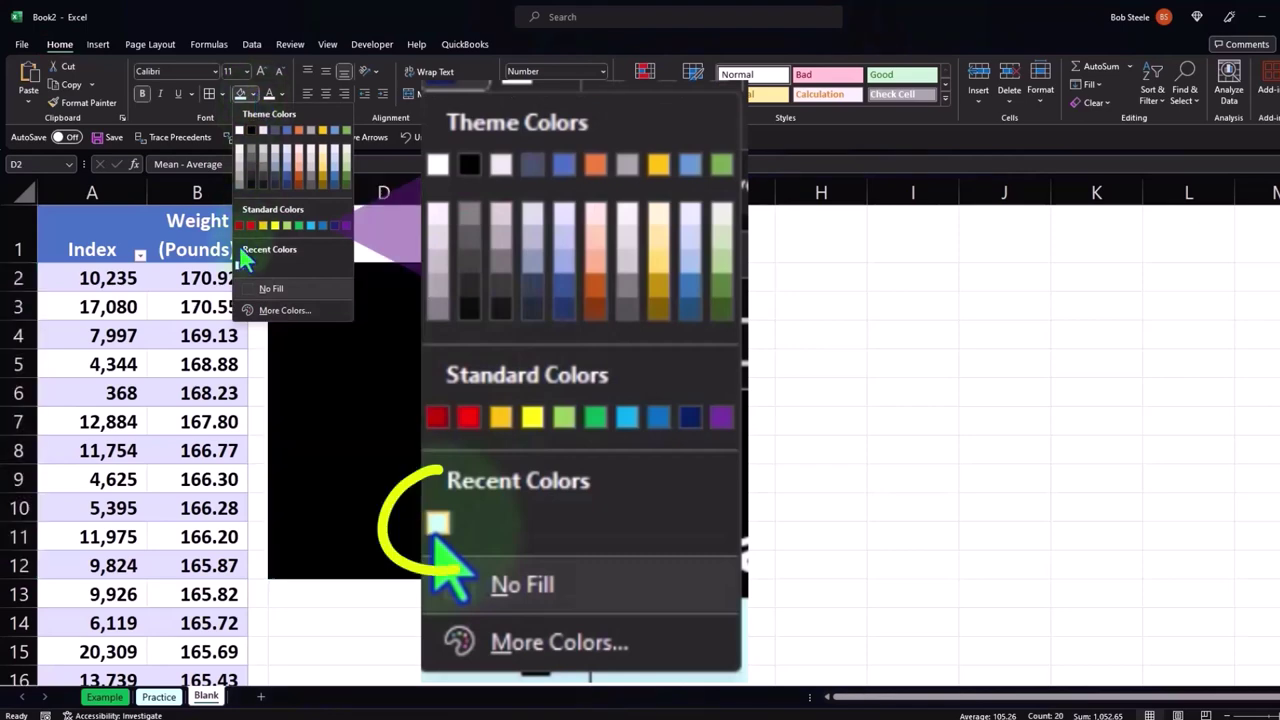
{"action": "left_click", "coordinate": [270, 311]}
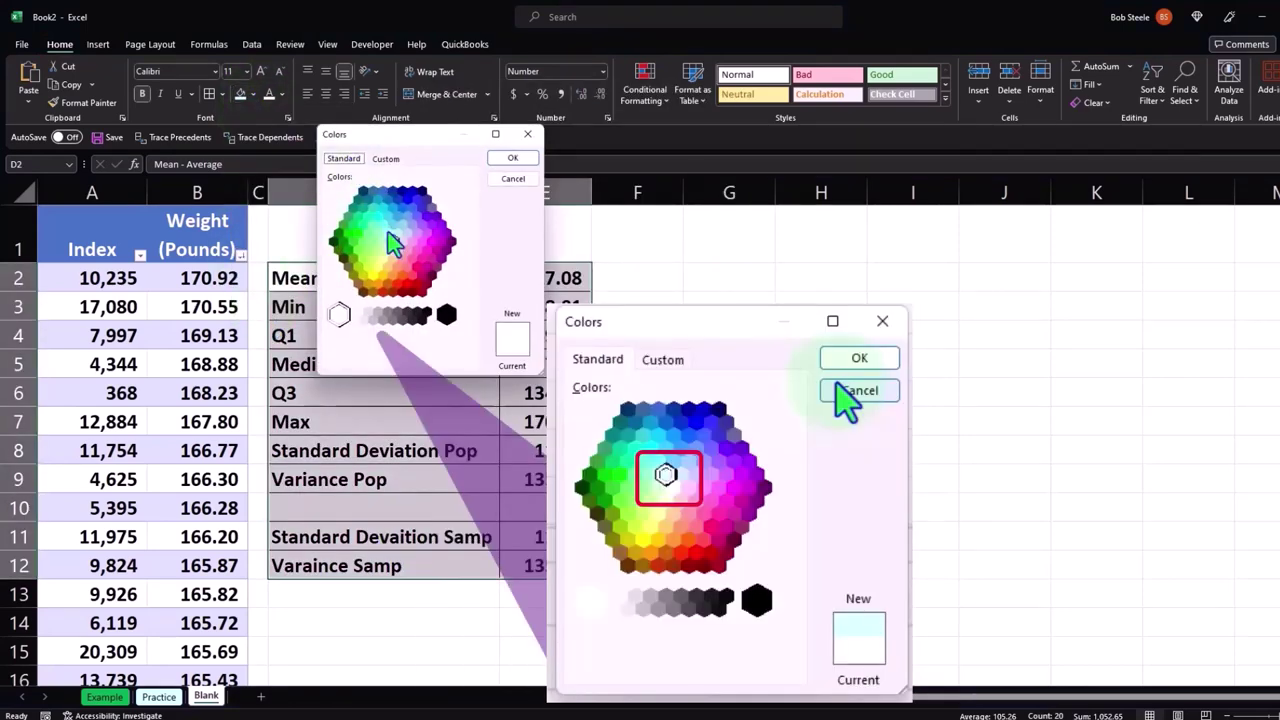
{"action": "left_click", "coordinate": [388, 233]}
{"action": "left_click", "coordinate": [513, 160]}
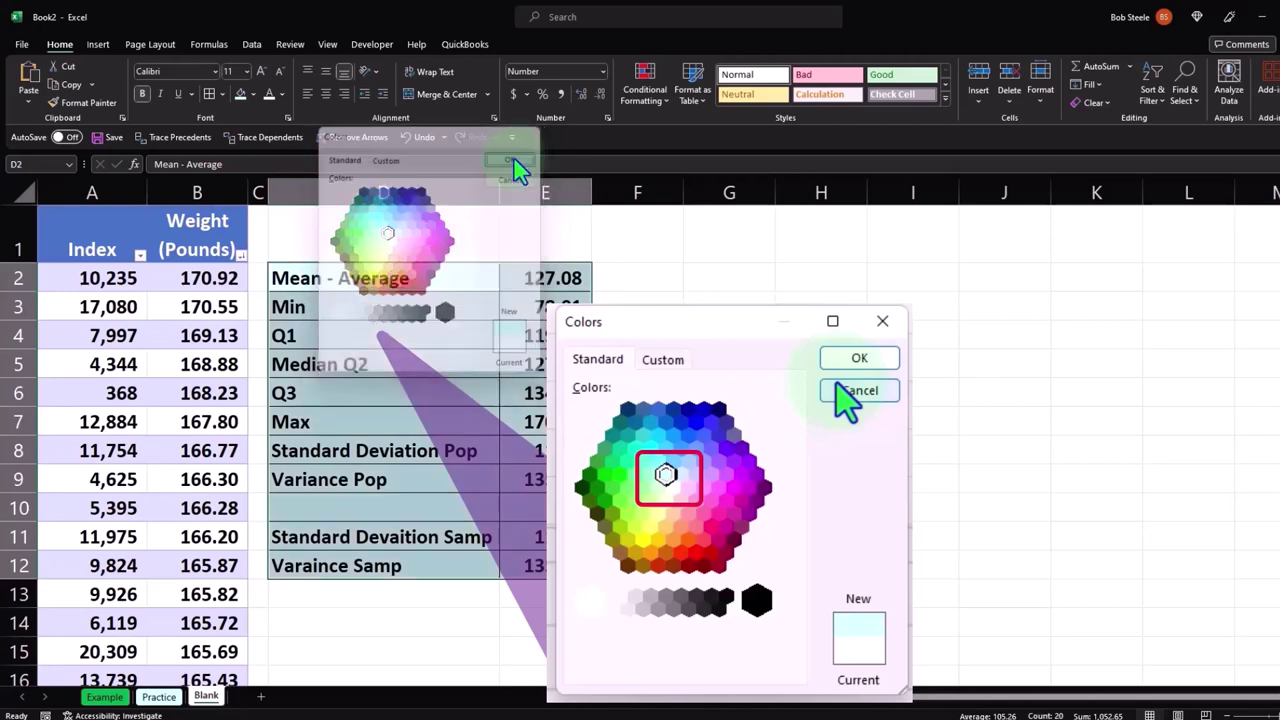
{"action": "left_click", "coordinate": [659, 310]}
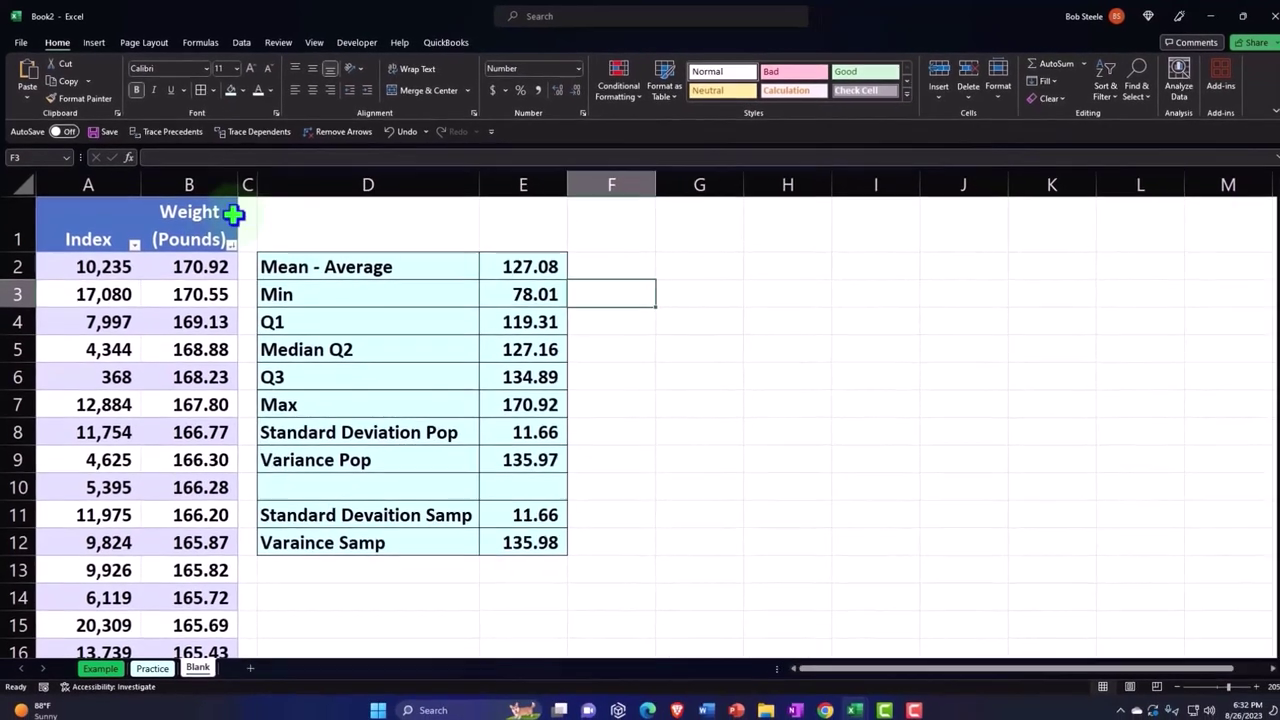
- Insert a histogram of the Weight column, move it right of the statistics table, and delete its title
{"action": "left_click", "coordinate": [201, 192]}
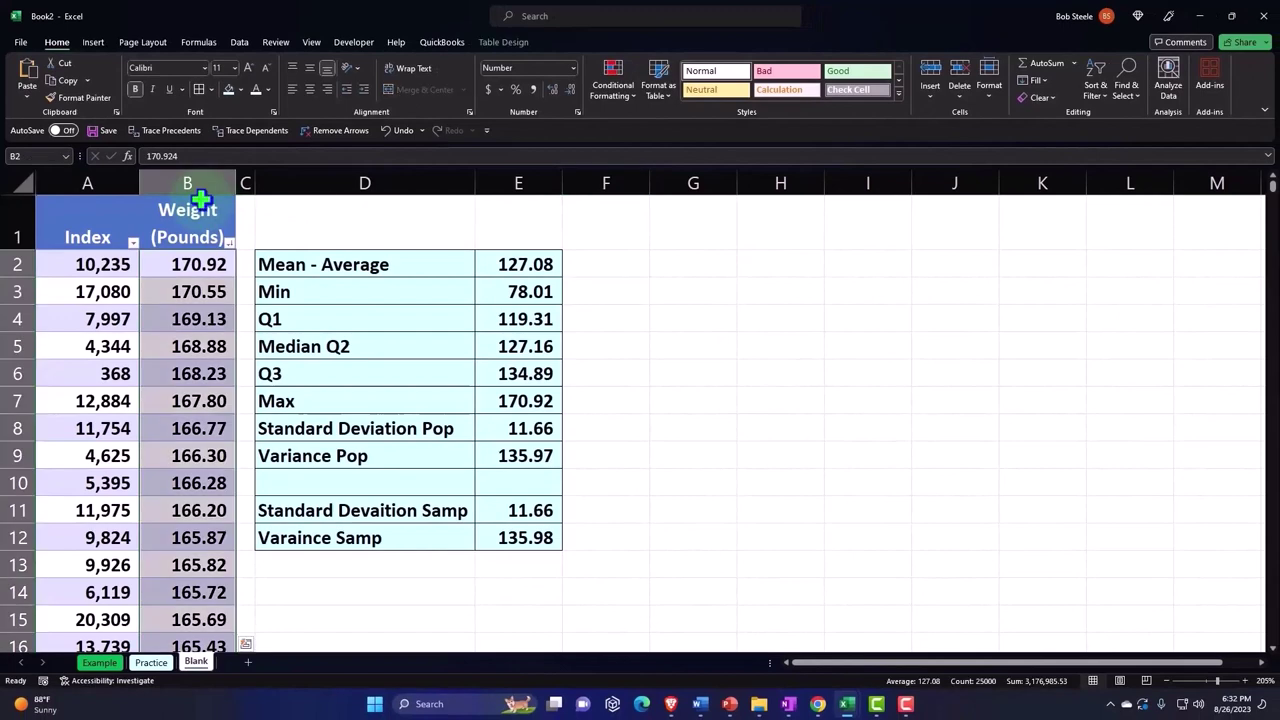
{"action": "left_click", "coordinate": [93, 42]}
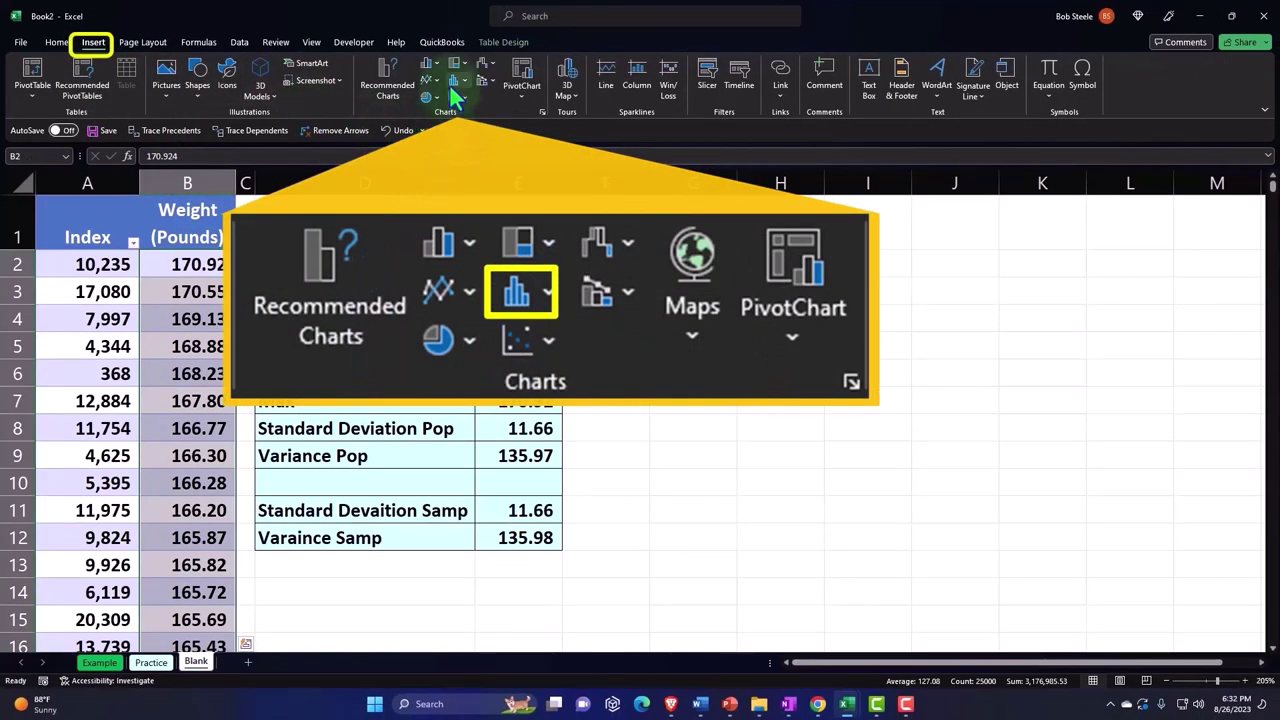
{"action": "left_click", "coordinate": [452, 82]}
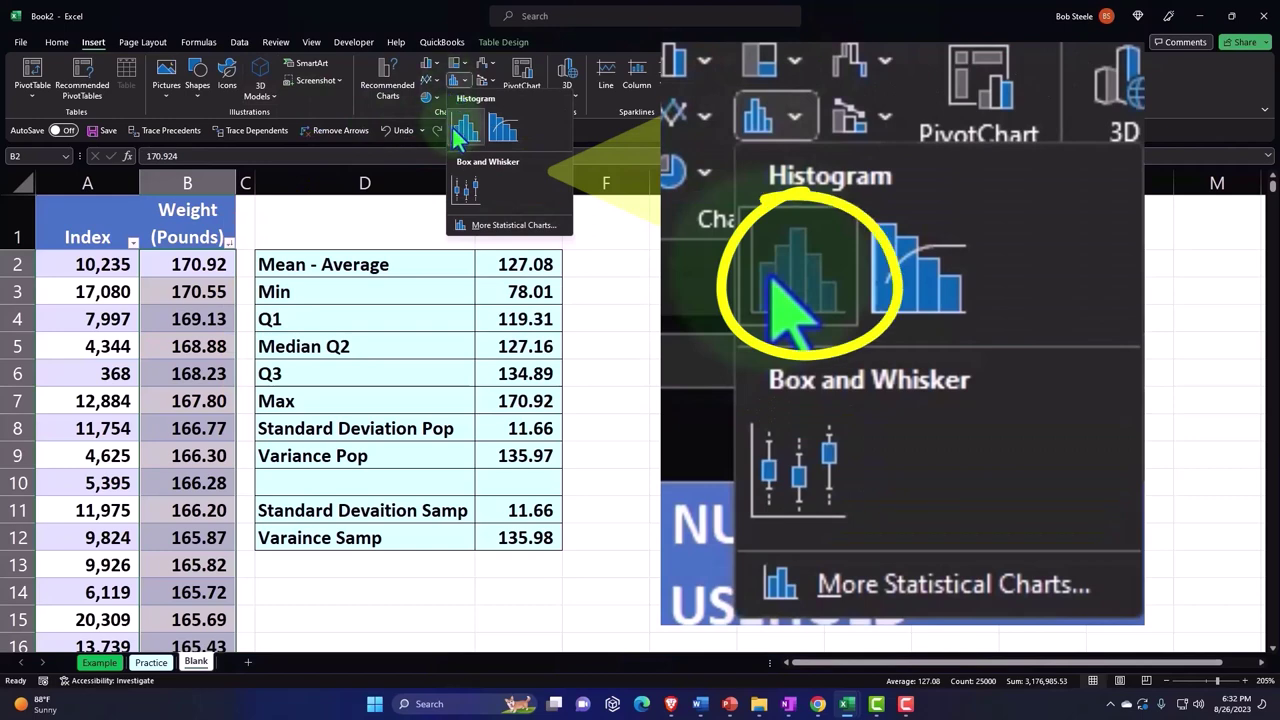
{"action": "left_click", "coordinate": [457, 136]}
{"action": "mouse_move", "coordinate": [500, 217]}
{"action": "left_mouse_down"}
{"action": "mouse_move", "coordinate": [797, 245]}
{"action": "mouse_move", "coordinate": [721, 247]}
{"action": "left_mouse_up"}
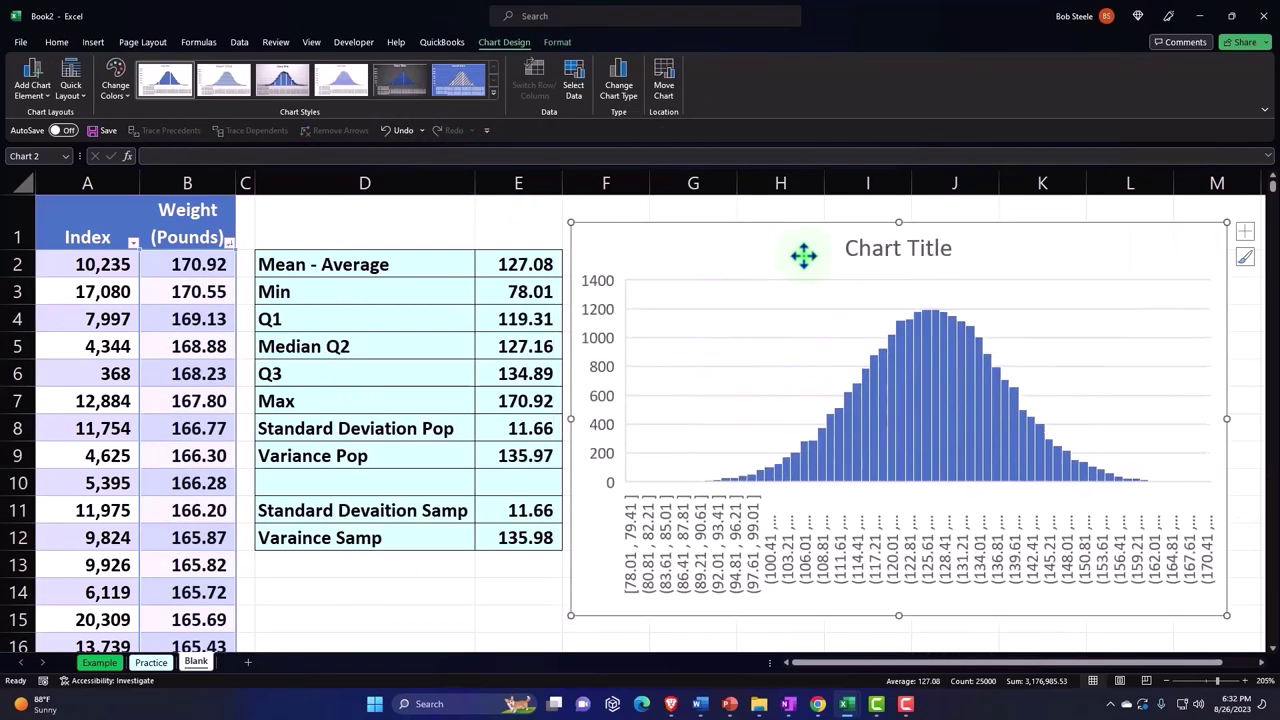
{"action": "left_click", "coordinate": [855, 256]}
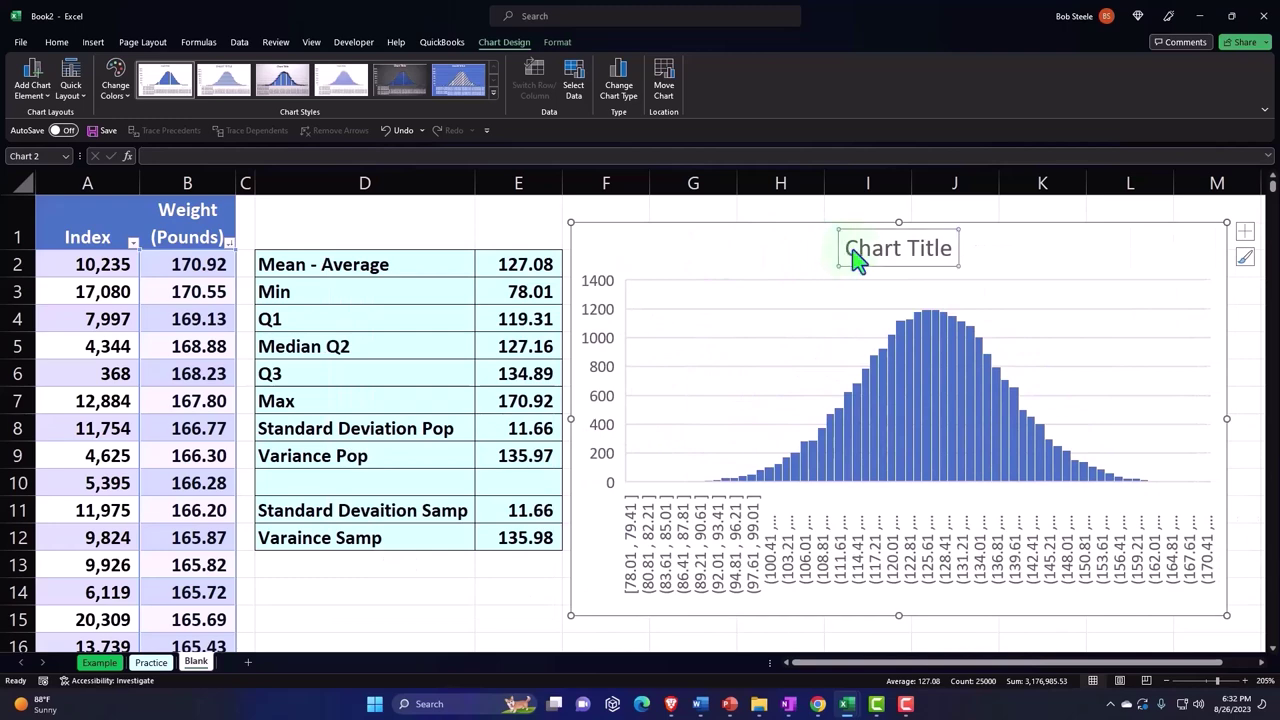
{"action": "key", "text": "Delete"}
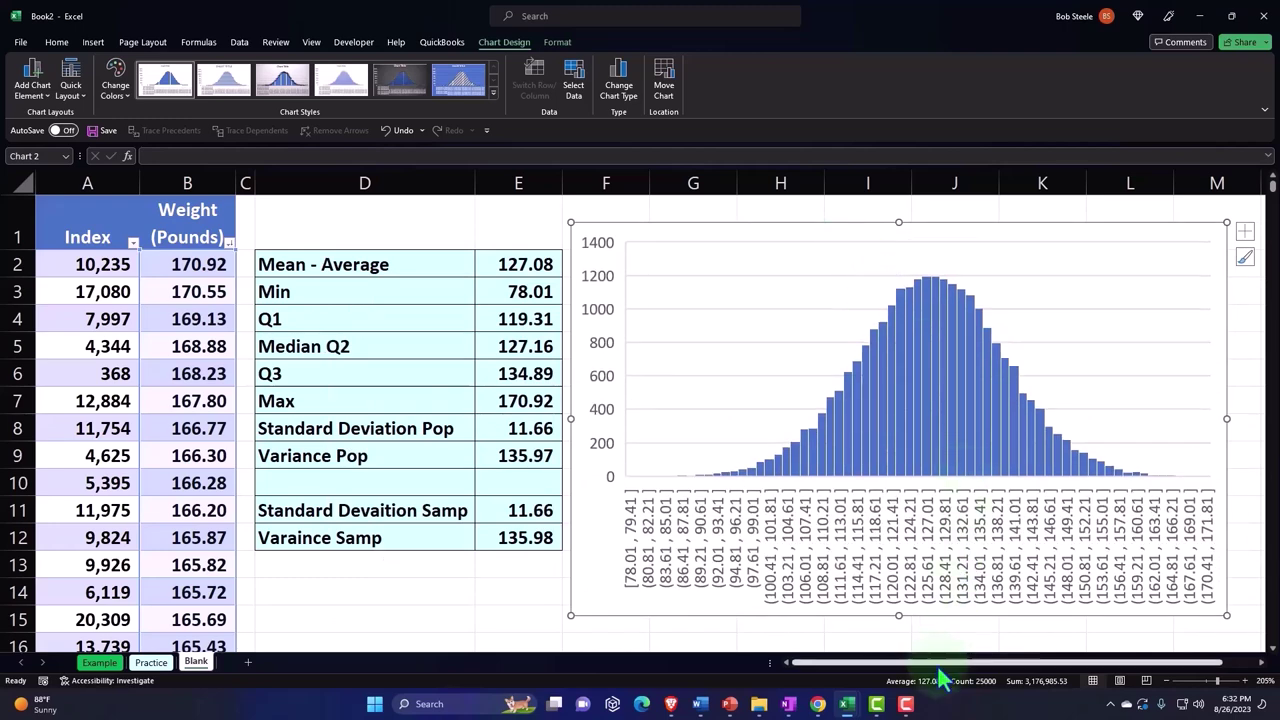
- Enlarge the histogram from its corner handle, then deselect it
{"action": "scroll", "coordinate": [940, 678], "scroll_direction": "right", "scroll_amount": 1}
{"action": "left_click_drag", "start_coordinate": [1139, 615], "coordinate": [1264, 619]}
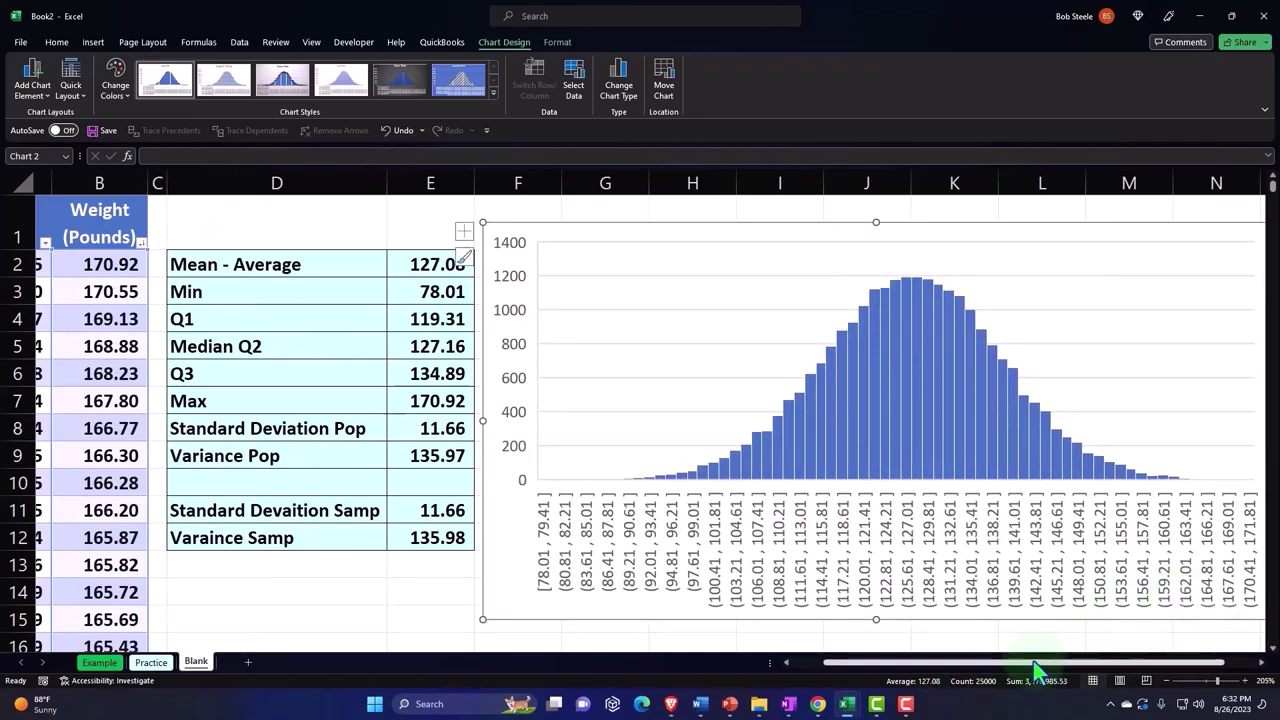
{"action": "scroll", "coordinate": [1030, 678], "scroll_direction": "right", "scroll_amount": 1}
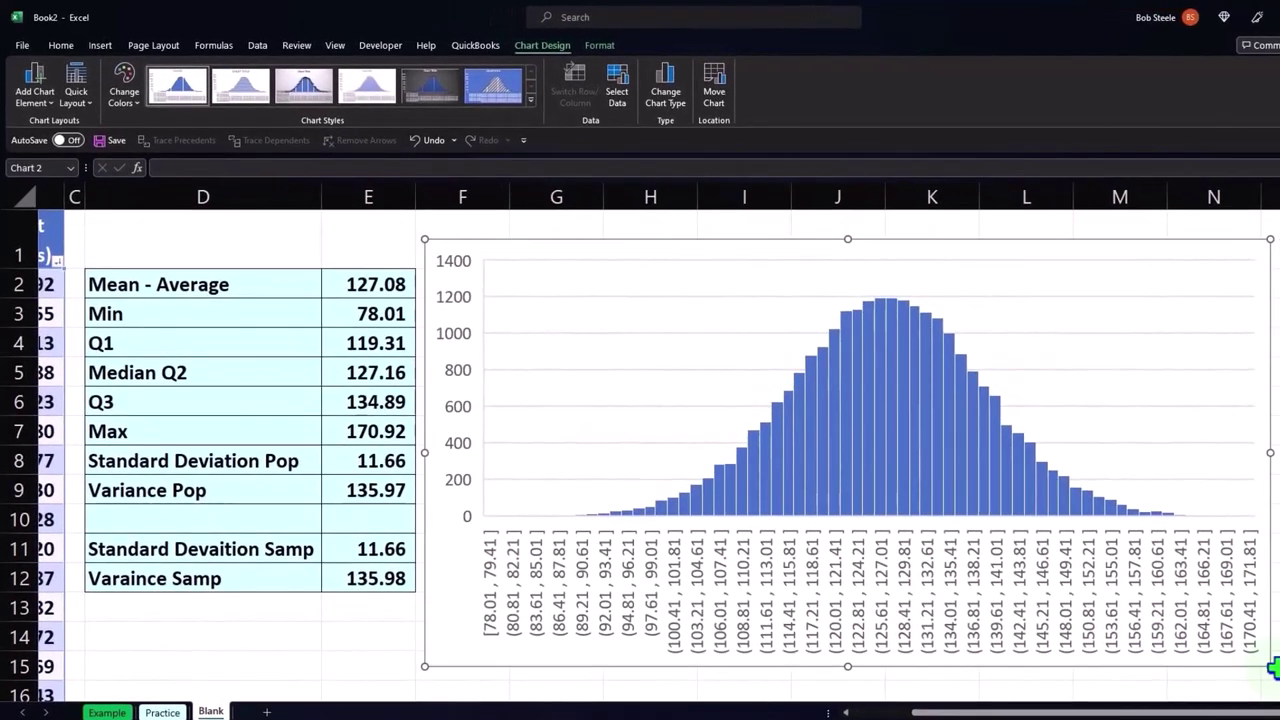
{"action": "left_click_drag", "start_coordinate": [1265, 663], "coordinate": [1279, 672]}
{"action": "scroll", "coordinate": [1250, 678], "scroll_direction": "right", "scroll_amount": 1}
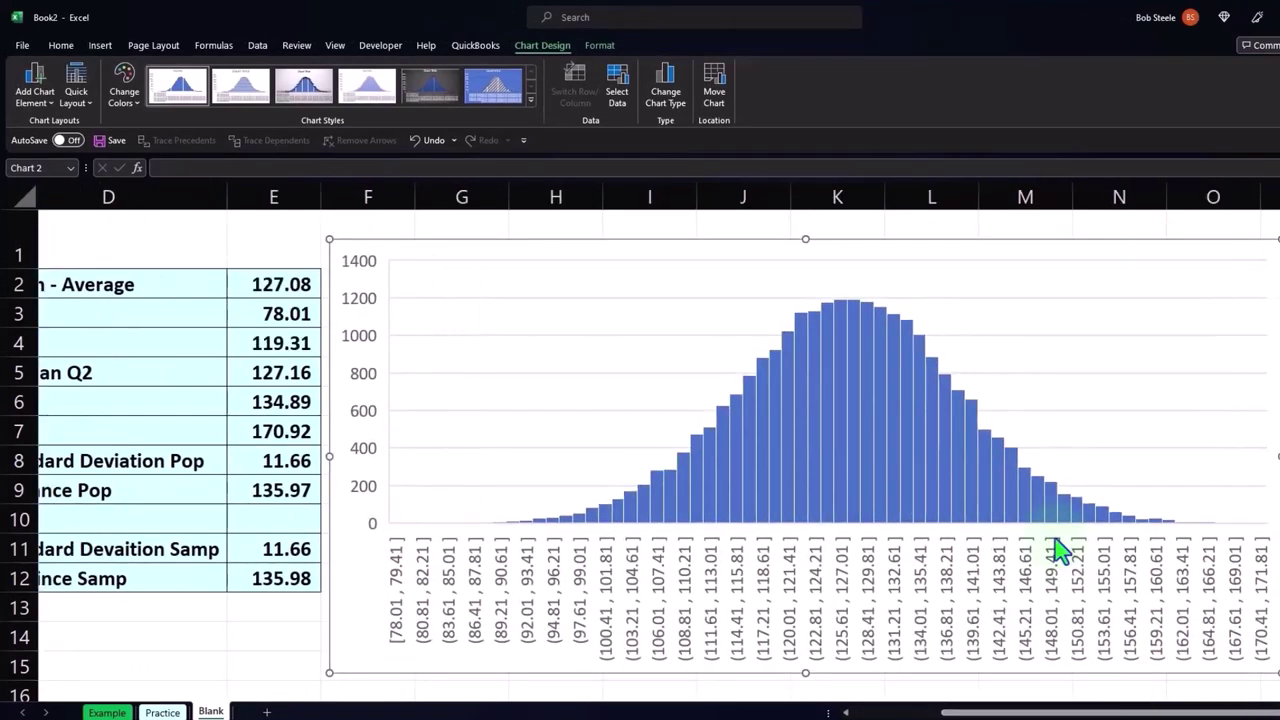
{"action": "mouse_move", "coordinate": [861, 318]}
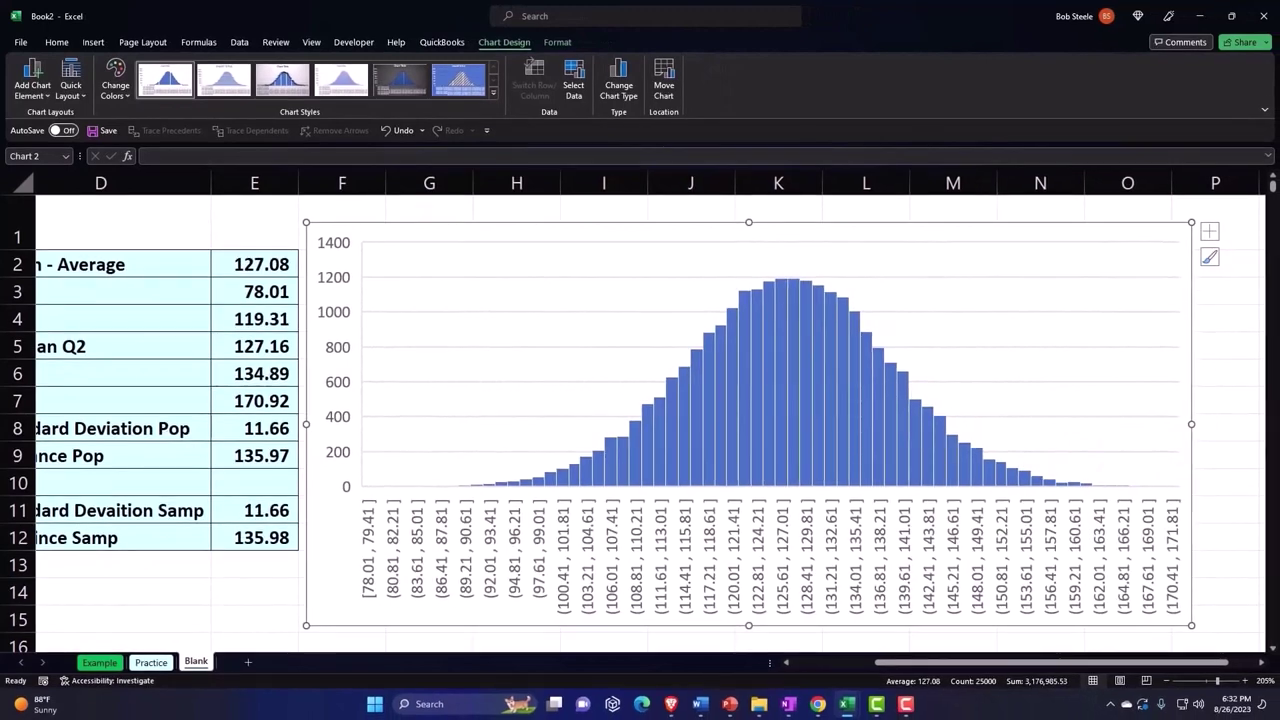
{"action": "key", "text": "Escape"}
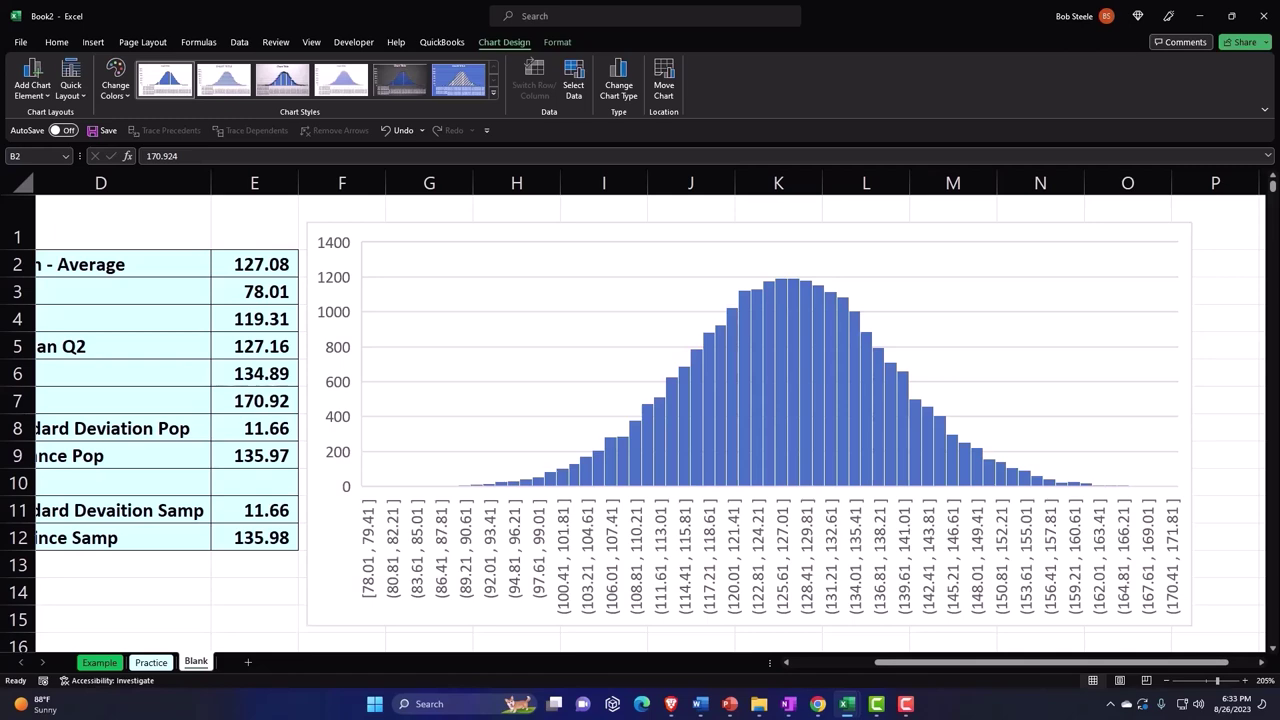
{"action": "left_click", "coordinate": [1086, 634]}
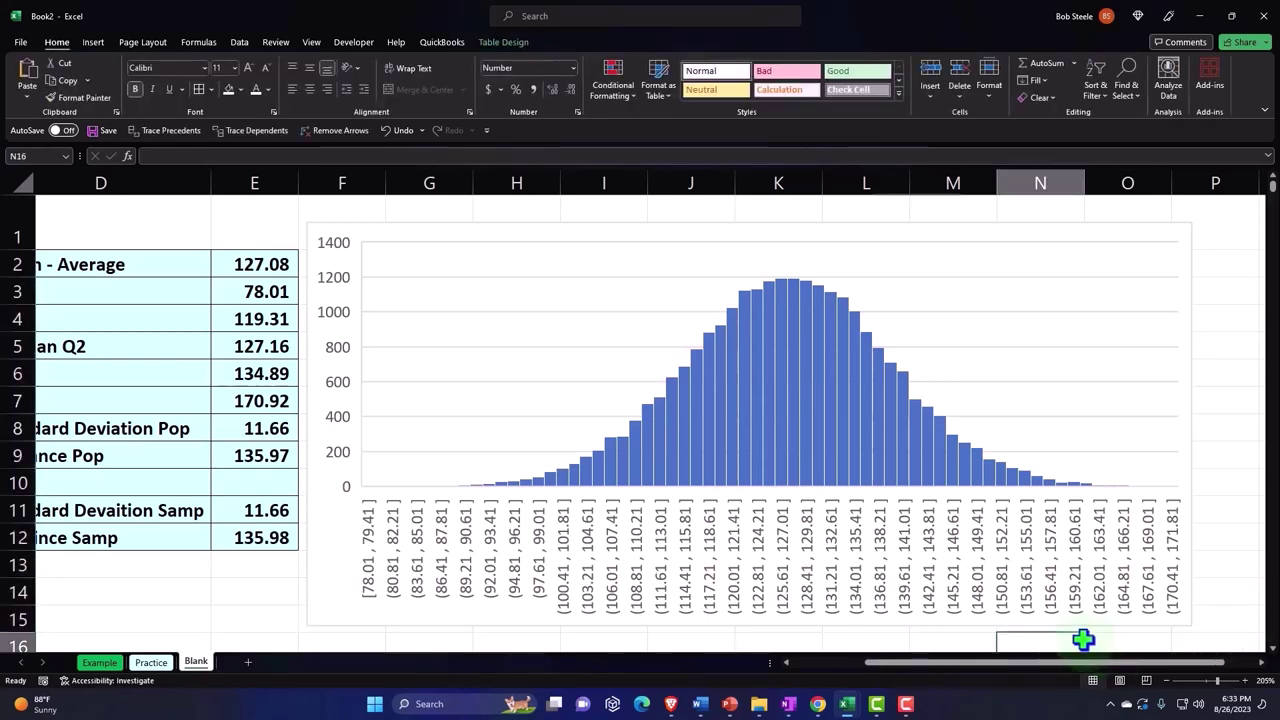
- Type the heading 'Variance' in cell Q1
{"action": "key", "text": "Right"}
{"action": "key", "text": "Right"}
{"action": "key", "text": "Right"}
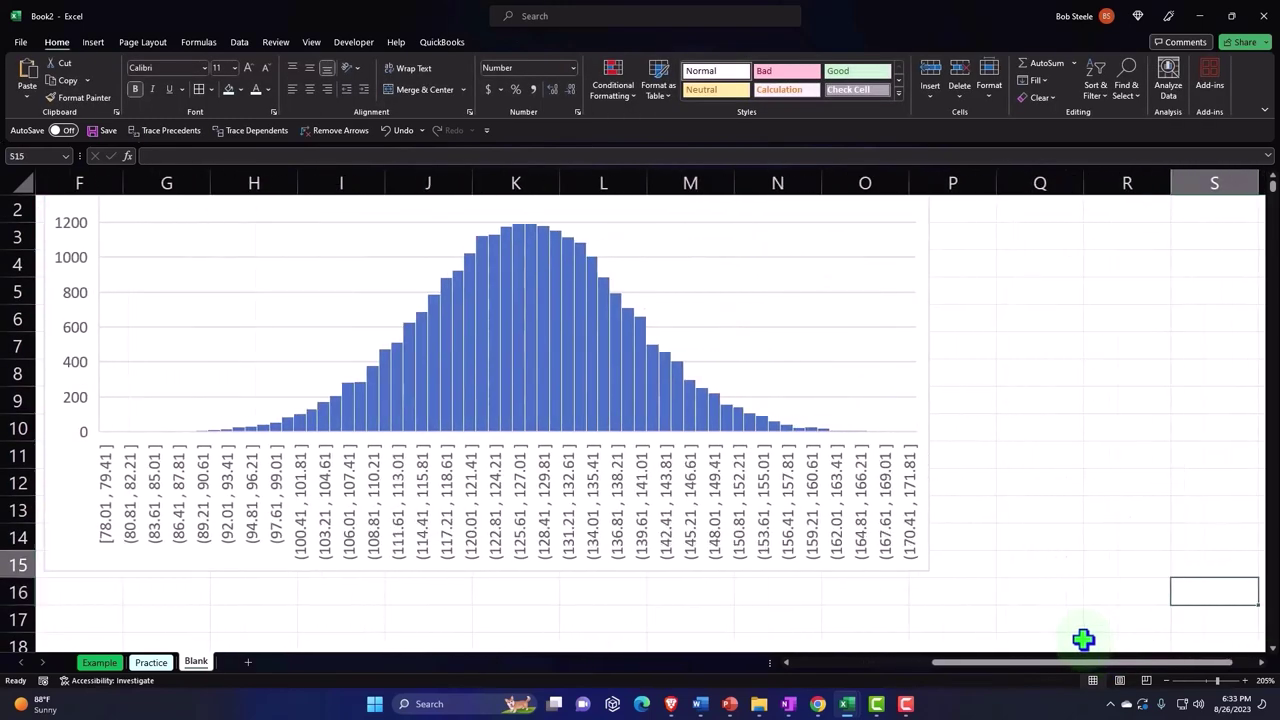
{"action": "key", "text": "Up"}
{"action": "key", "text": "ctrl+Up"}
{"action": "key", "text": "Left"}
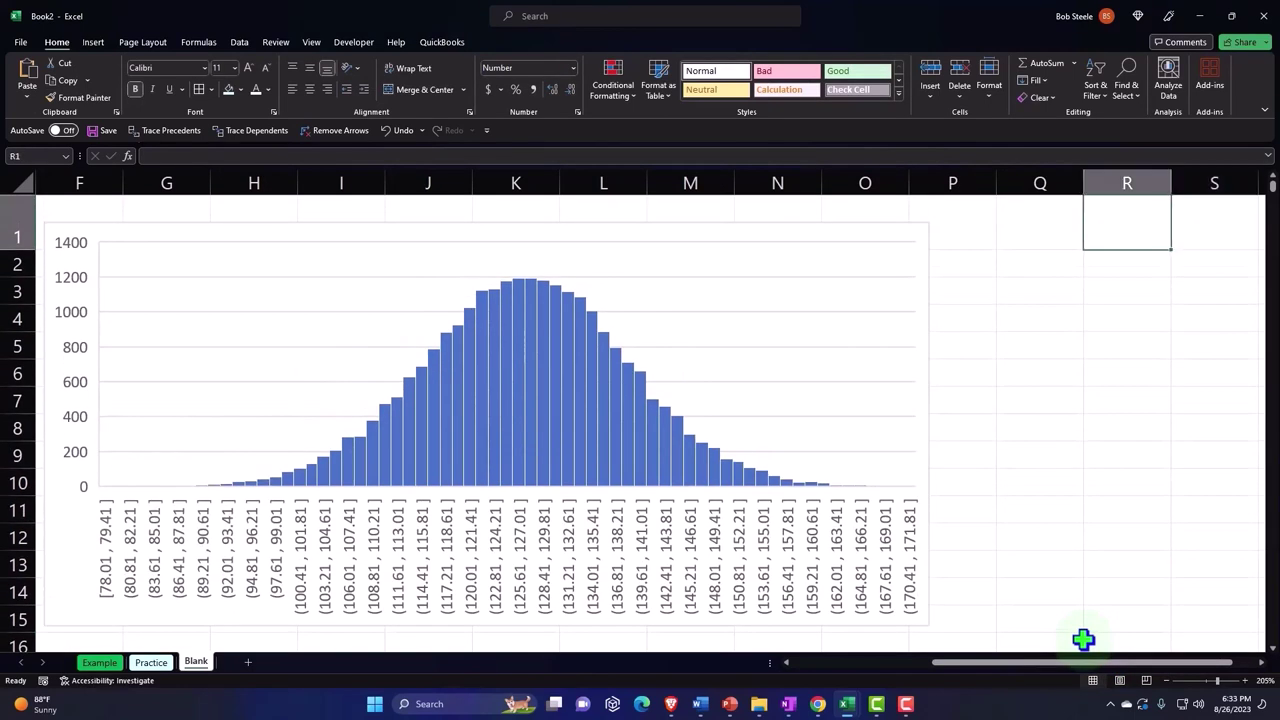
{"action": "key", "text": "Left"}
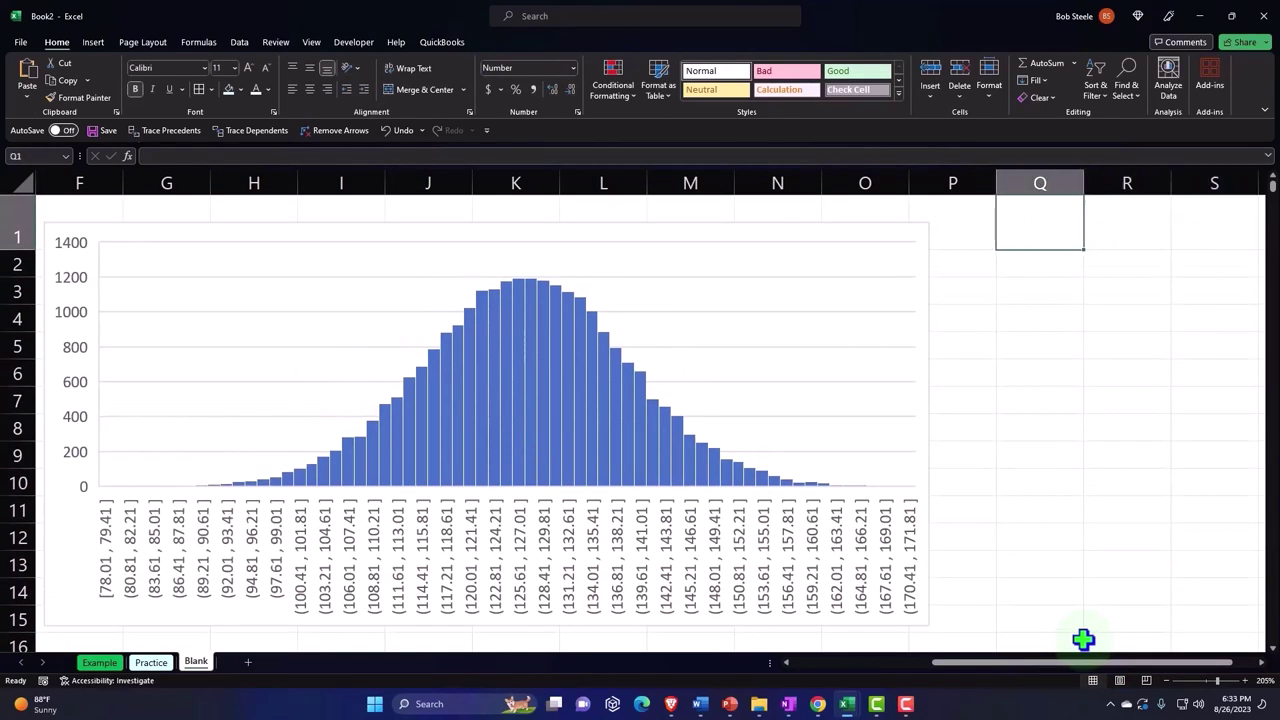
{"action": "type", "text": "Va"}
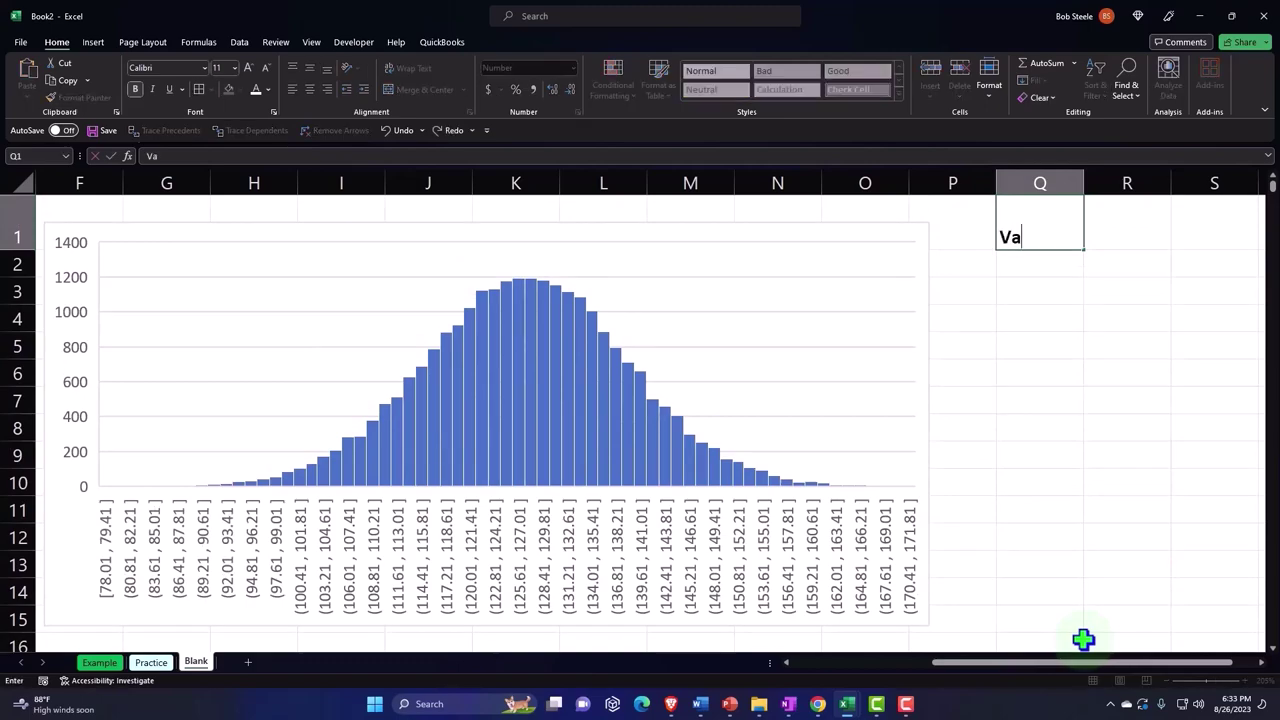
{"action": "type", "text": "riance"}
{"action": "key", "text": "Return"}
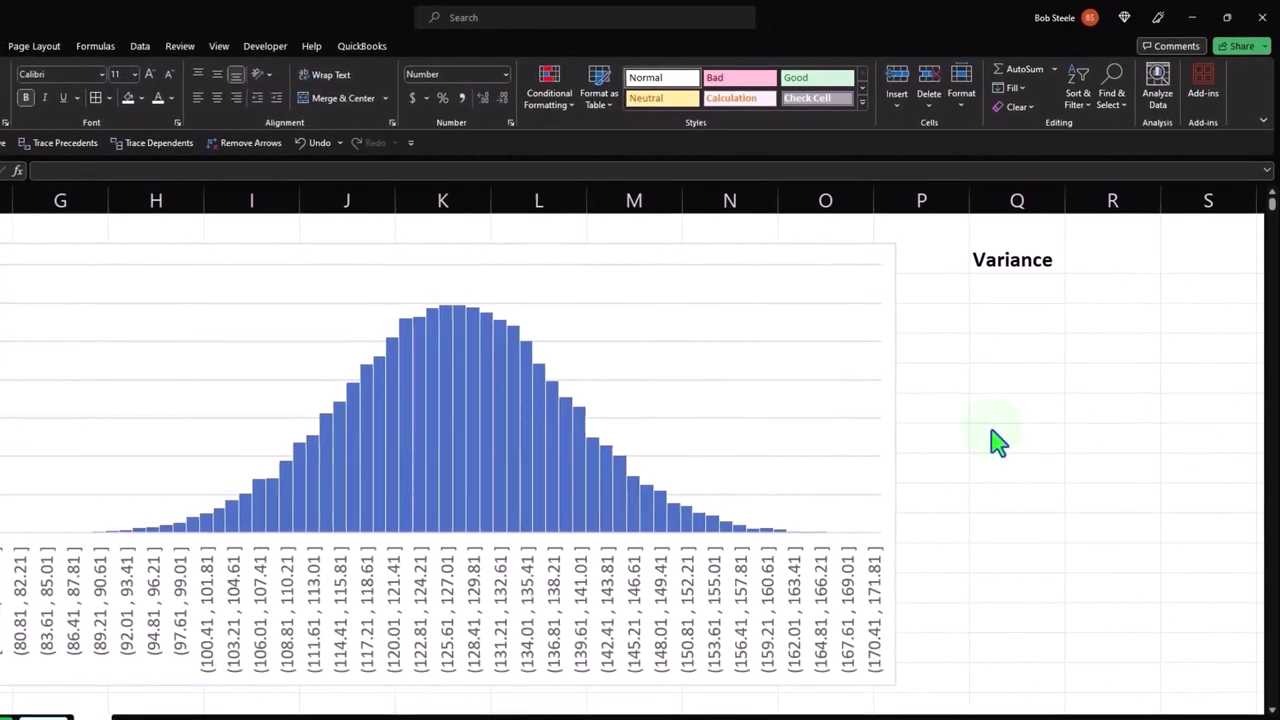
- Paste the variance equation below the heading, shrink it to size 12, and narrow its box
{"action": "key", "text": "ctrl+v"}
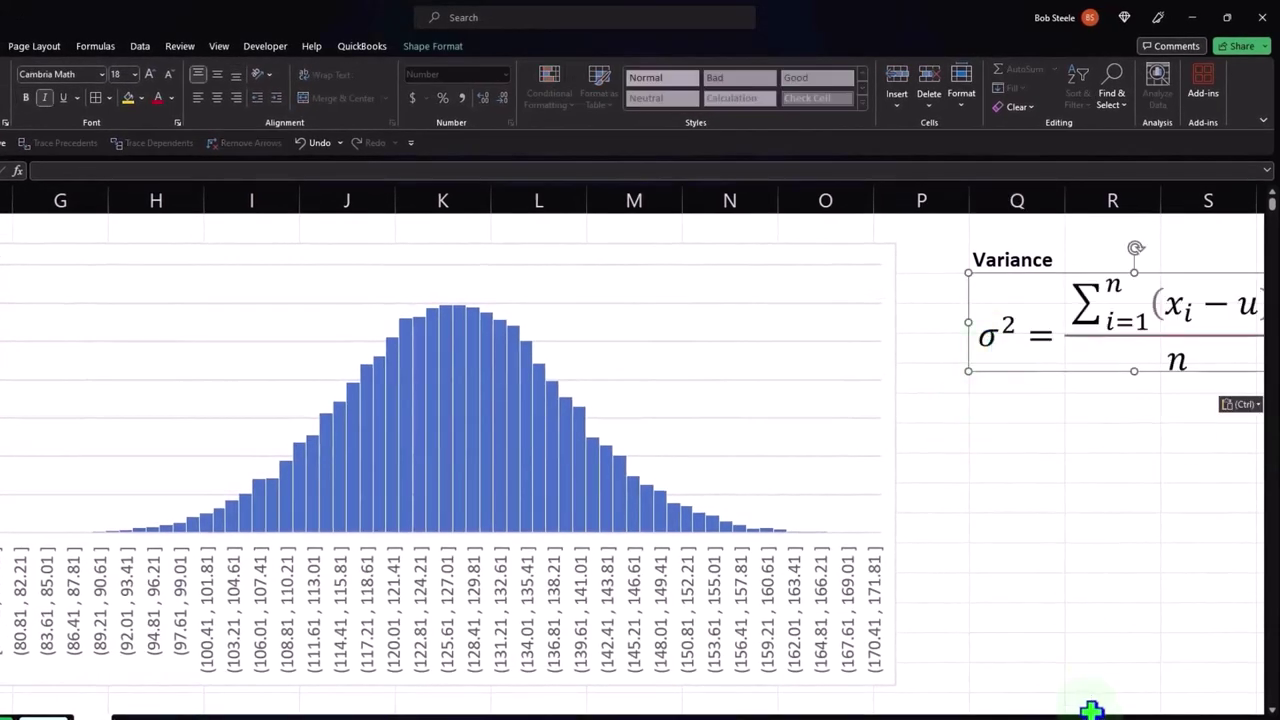
{"action": "scroll", "coordinate": [640, 450], "scroll_direction": "right", "scroll_amount": 1}
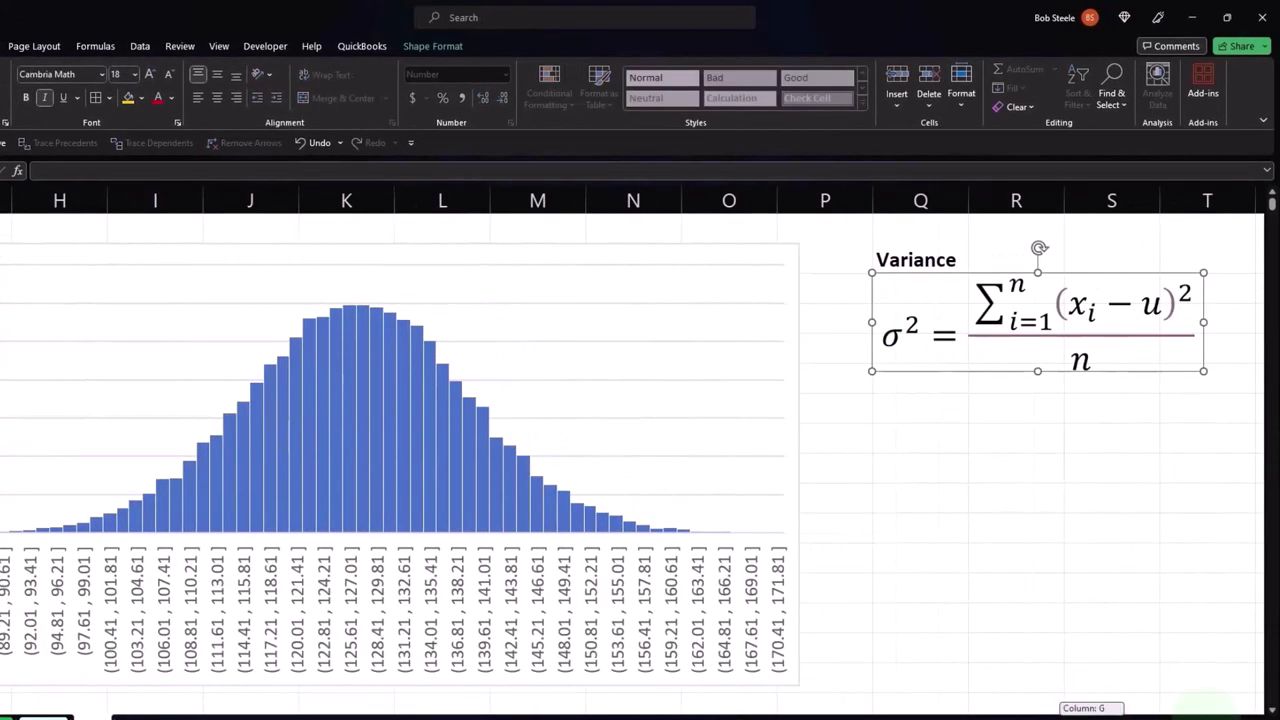
{"action": "left_click", "coordinate": [169, 76]}
{"action": "left_click", "coordinate": [169, 76]}
{"action": "left_click", "coordinate": [169, 76]}
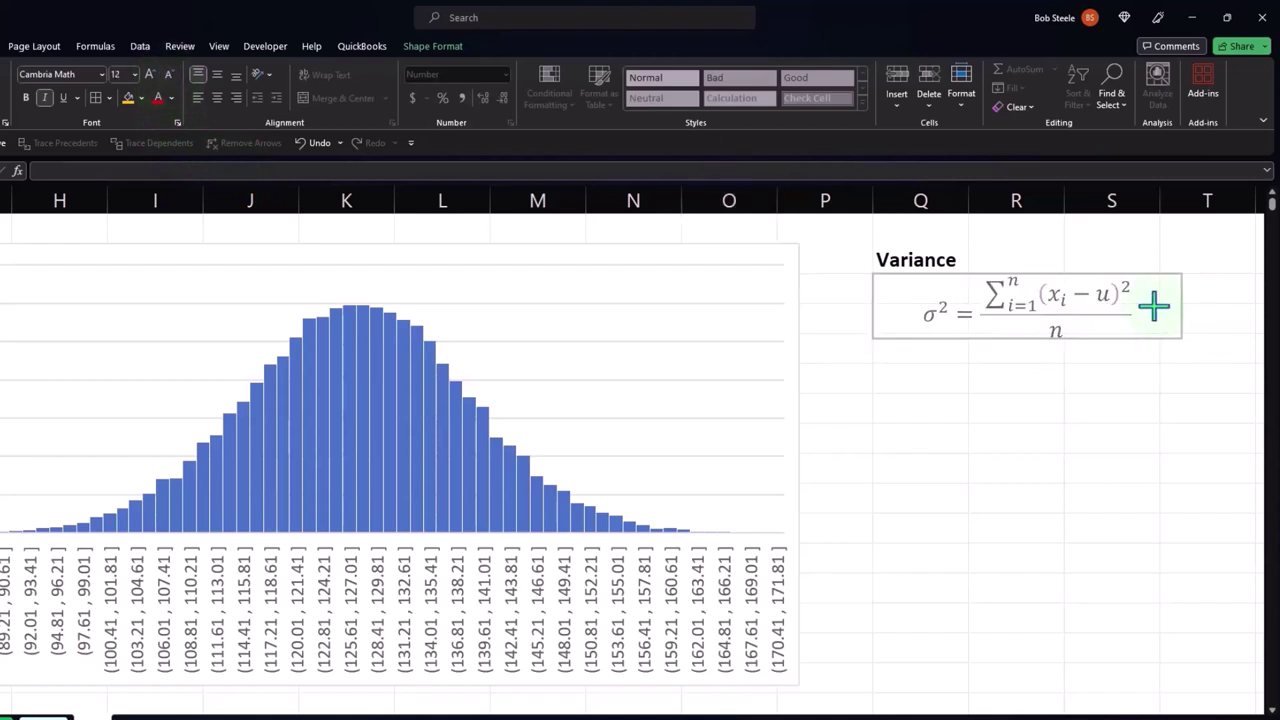
{"action": "left_click_drag", "start_coordinate": [1204, 305], "coordinate": [1114, 312]}
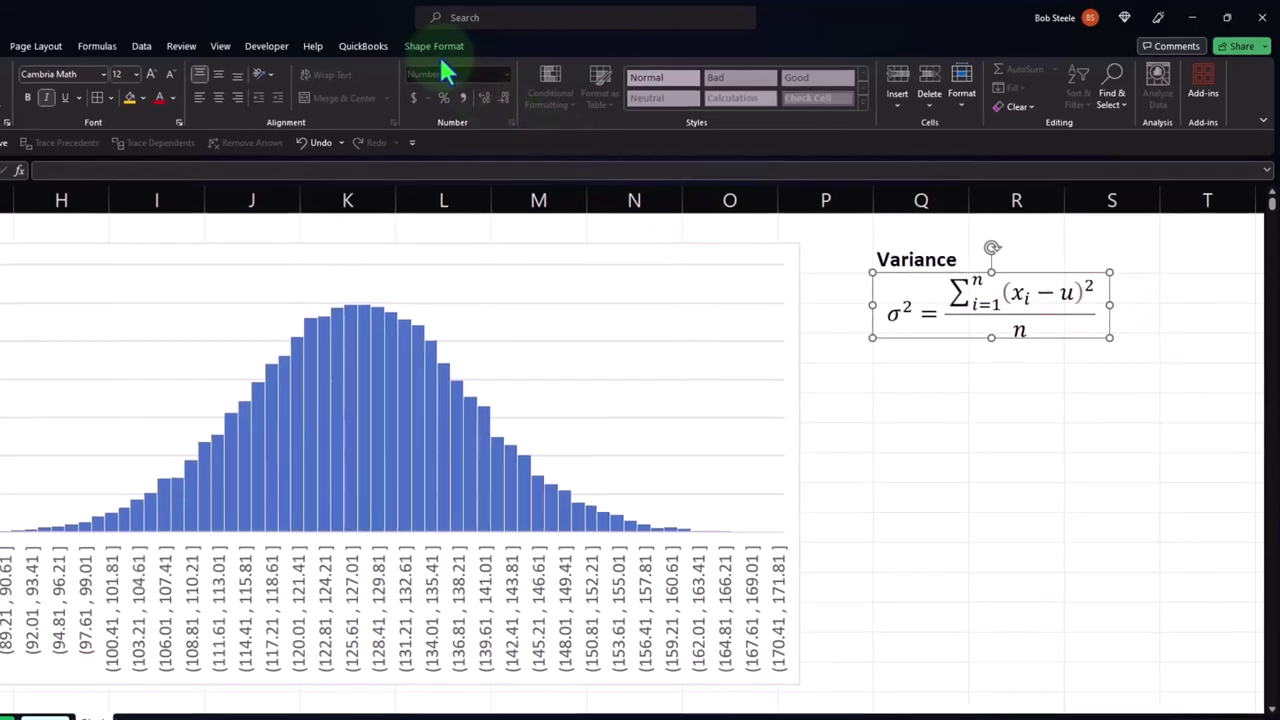
- Try handwritten math input in the equation tools, then close it without inserting anything
{"action": "left_click", "coordinate": [93, 42]}
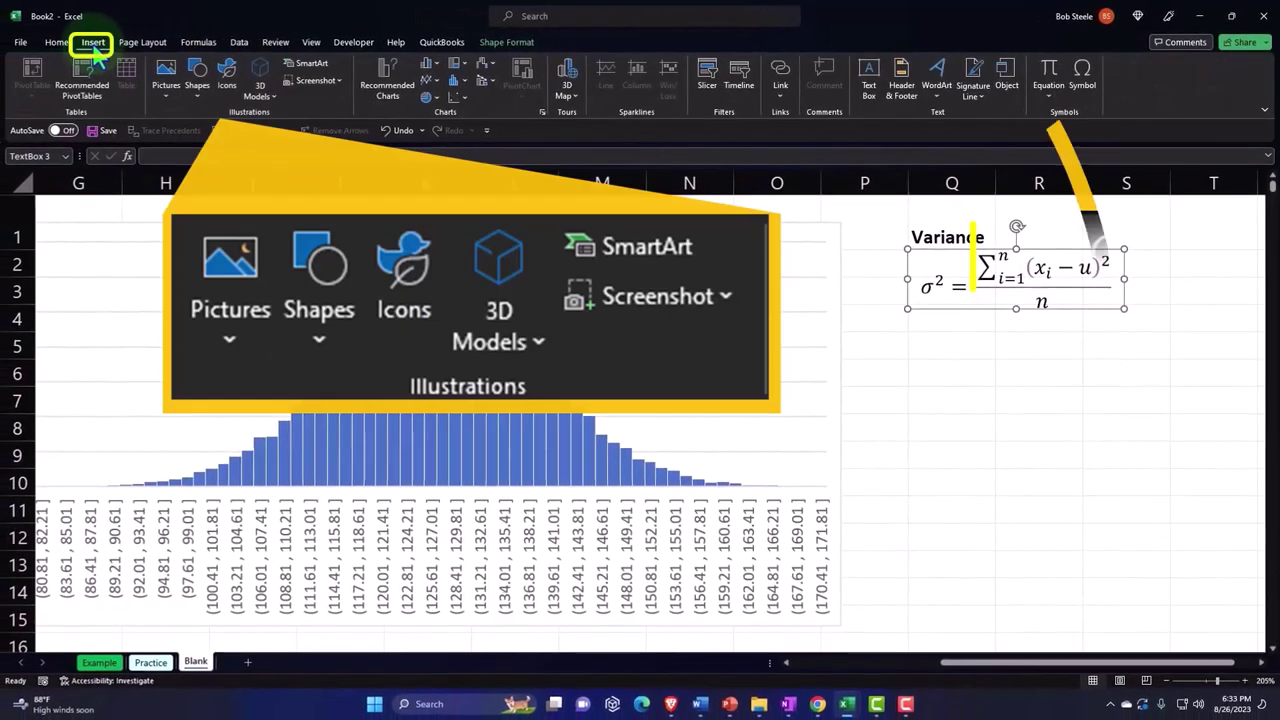
{"action": "left_click", "coordinate": [1049, 78]}
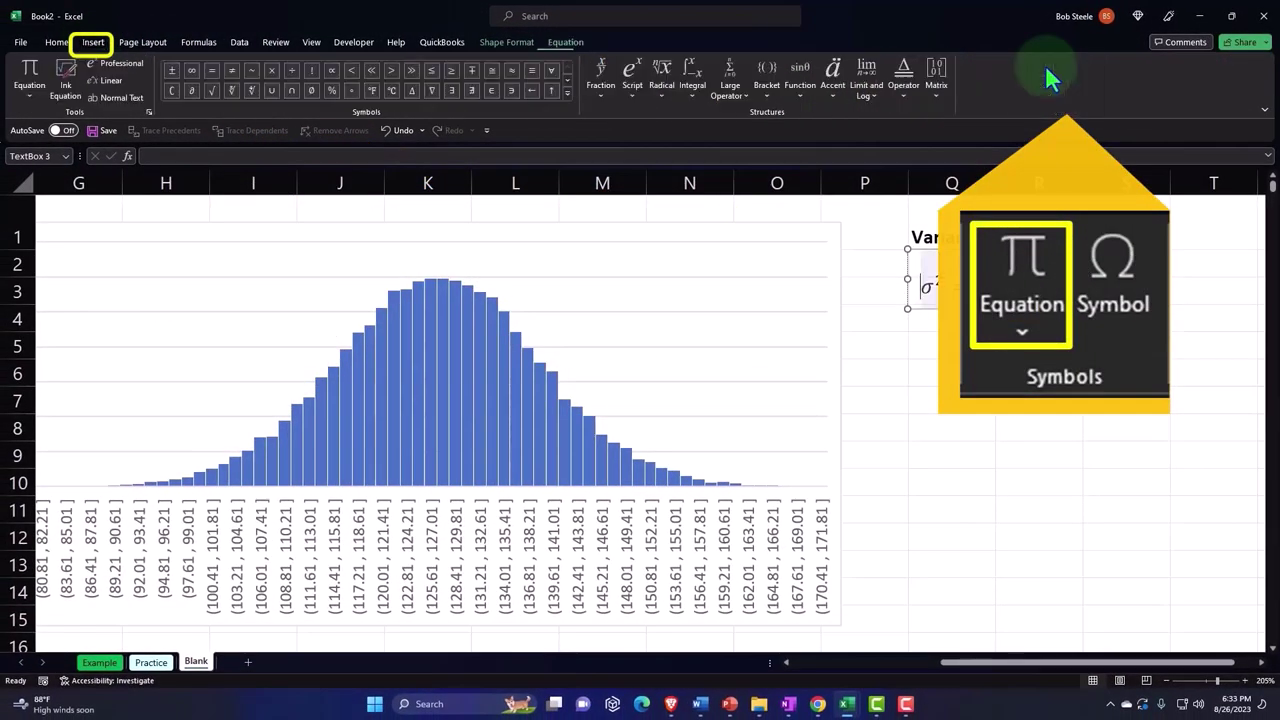
{"action": "left_click", "coordinate": [66, 82]}
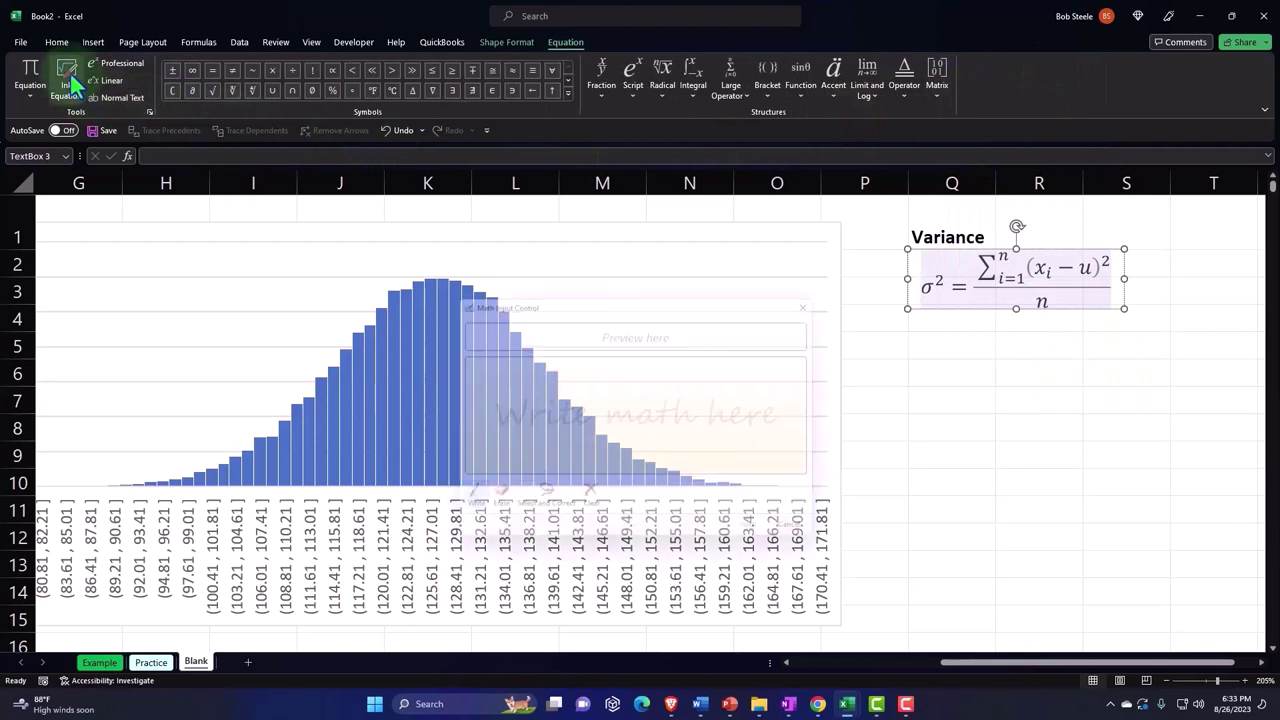
{"action": "mouse_move", "coordinate": [488, 376]}
{"action": "left_mouse_down"}
{"action": "mouse_move", "coordinate": [497, 388]}
{"action": "mouse_move", "coordinate": [485, 392]}
{"action": "mouse_move", "coordinate": [497, 362]}
{"action": "left_mouse_up"}
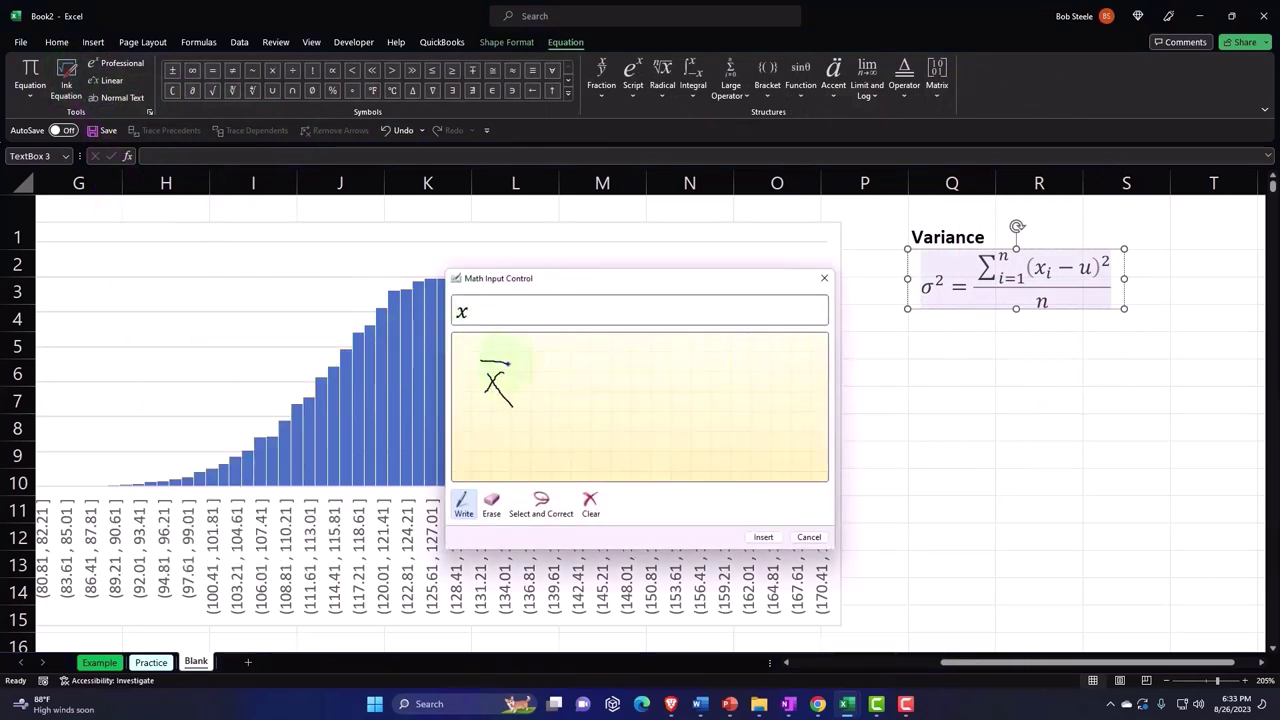
{"action": "left_click", "coordinate": [824, 279]}
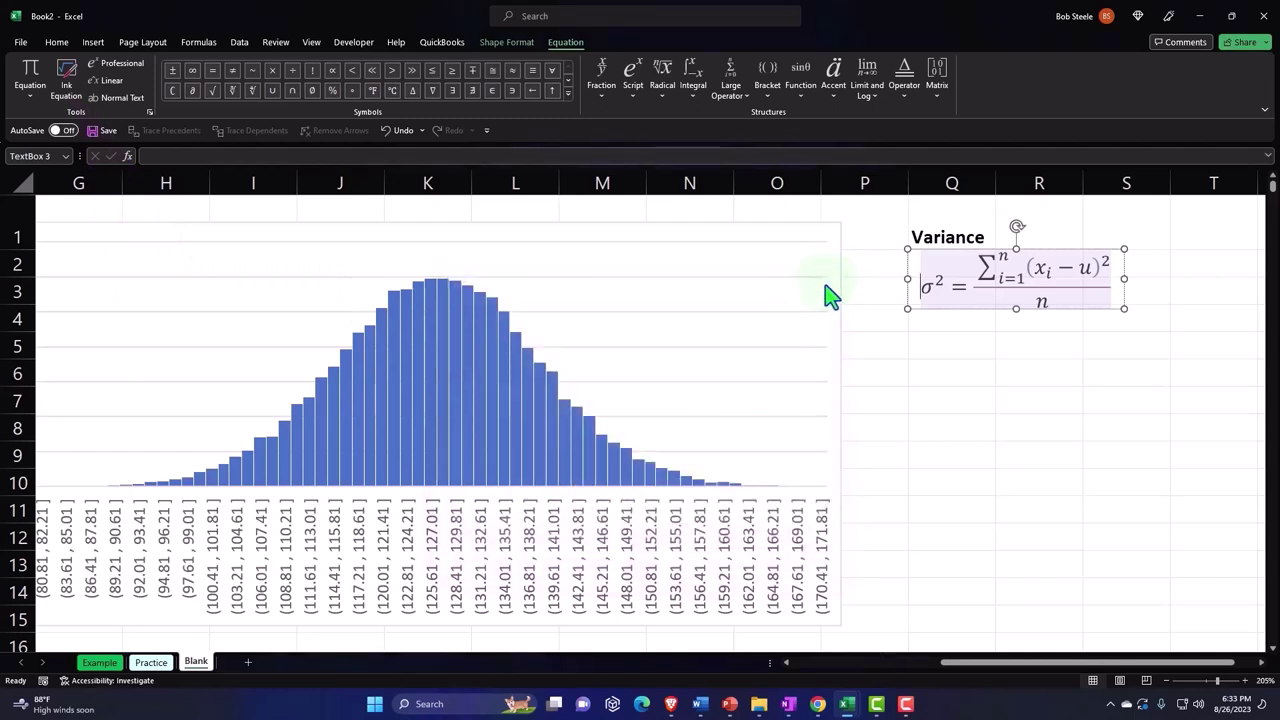
{"action": "left_click", "coordinate": [57, 43]}
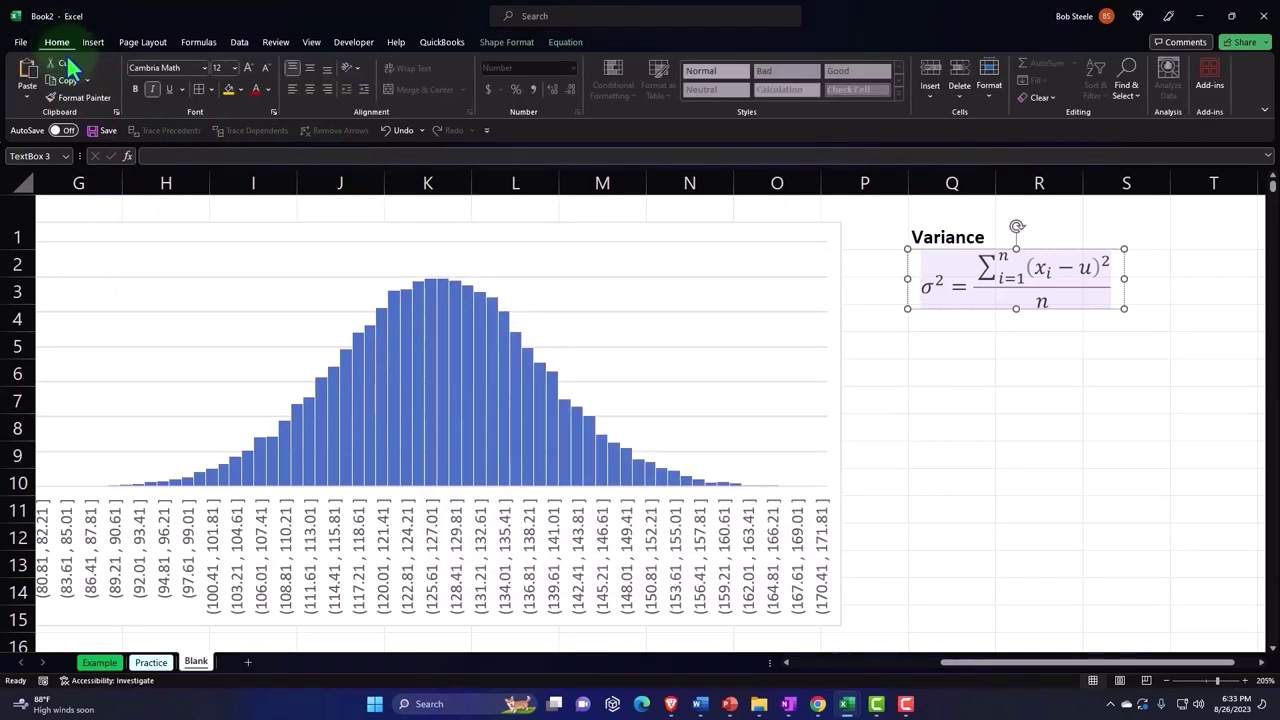
- Fill the variance equation box gold and select the heading row Q1:S1
{"action": "left_click", "coordinate": [240, 90]}
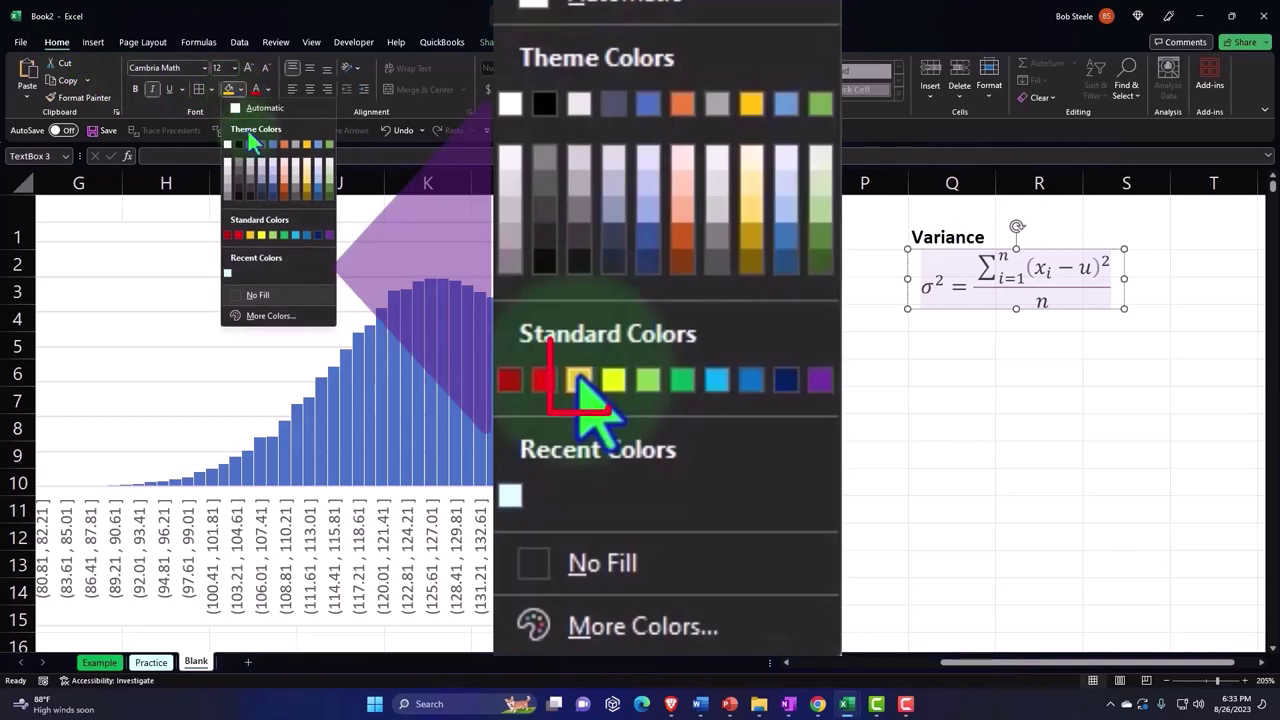
{"action": "left_click", "coordinate": [250, 235]}
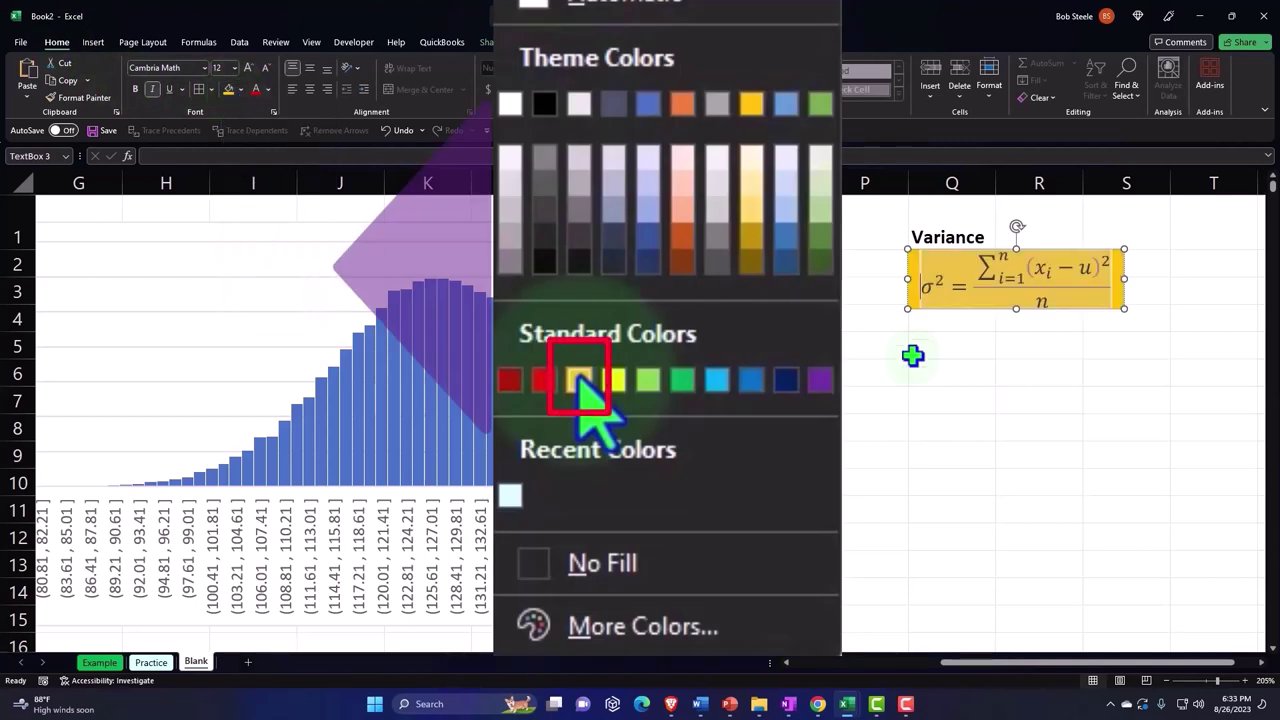
{"action": "left_click", "coordinate": [970, 234]}
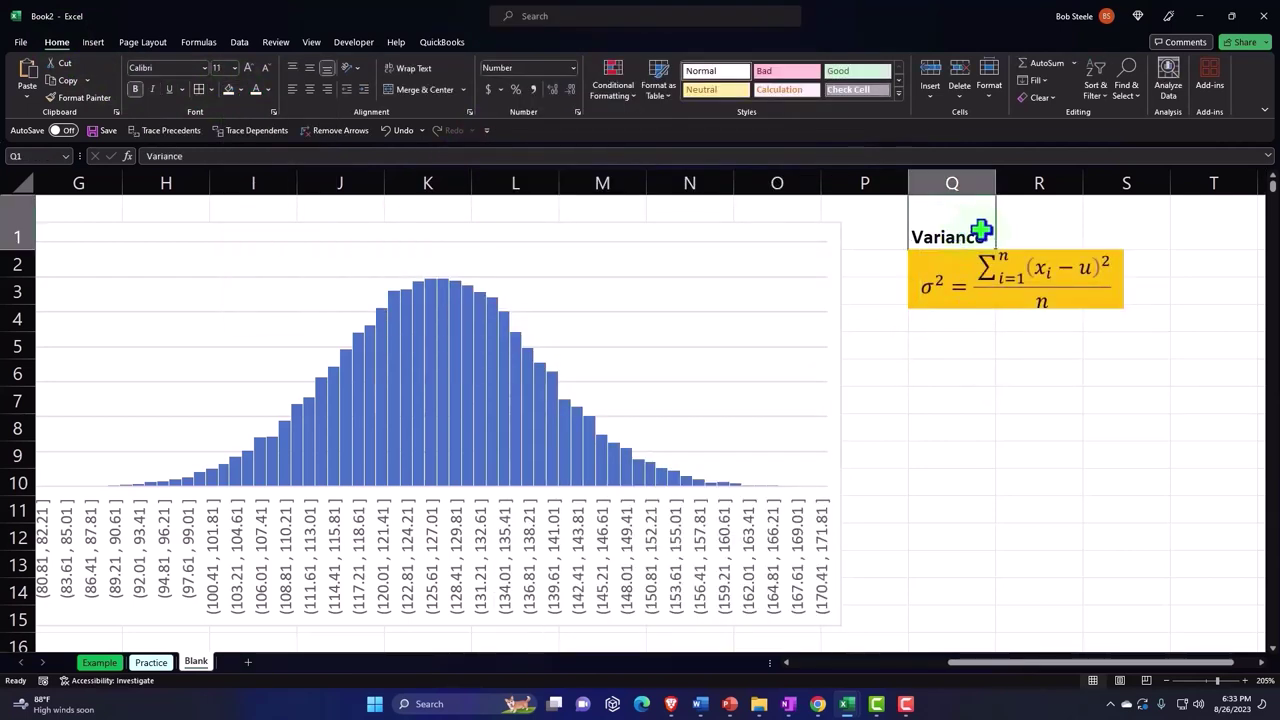
{"action": "left_click_drag", "start_coordinate": [980, 232], "coordinate": [1100, 226]}
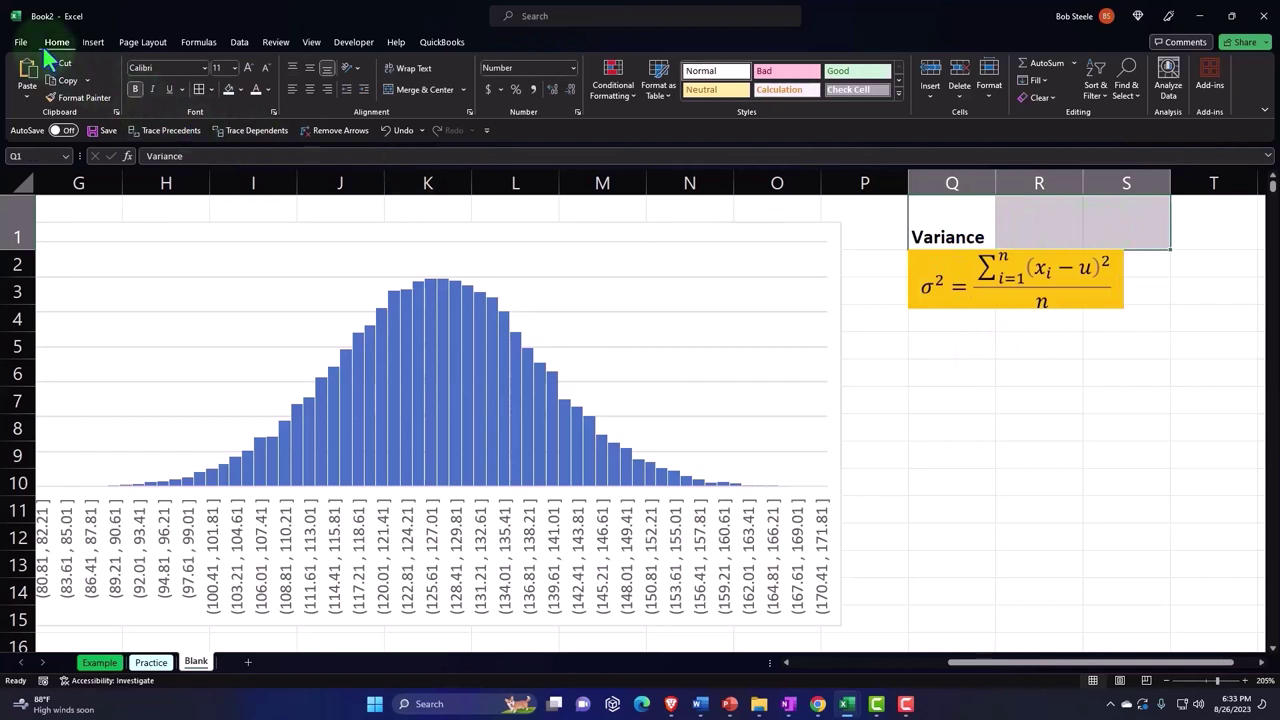
- Fill the Variance heading row black and type 'Standard Devaiation' in Q6
{"action": "left_click", "coordinate": [240, 88]}
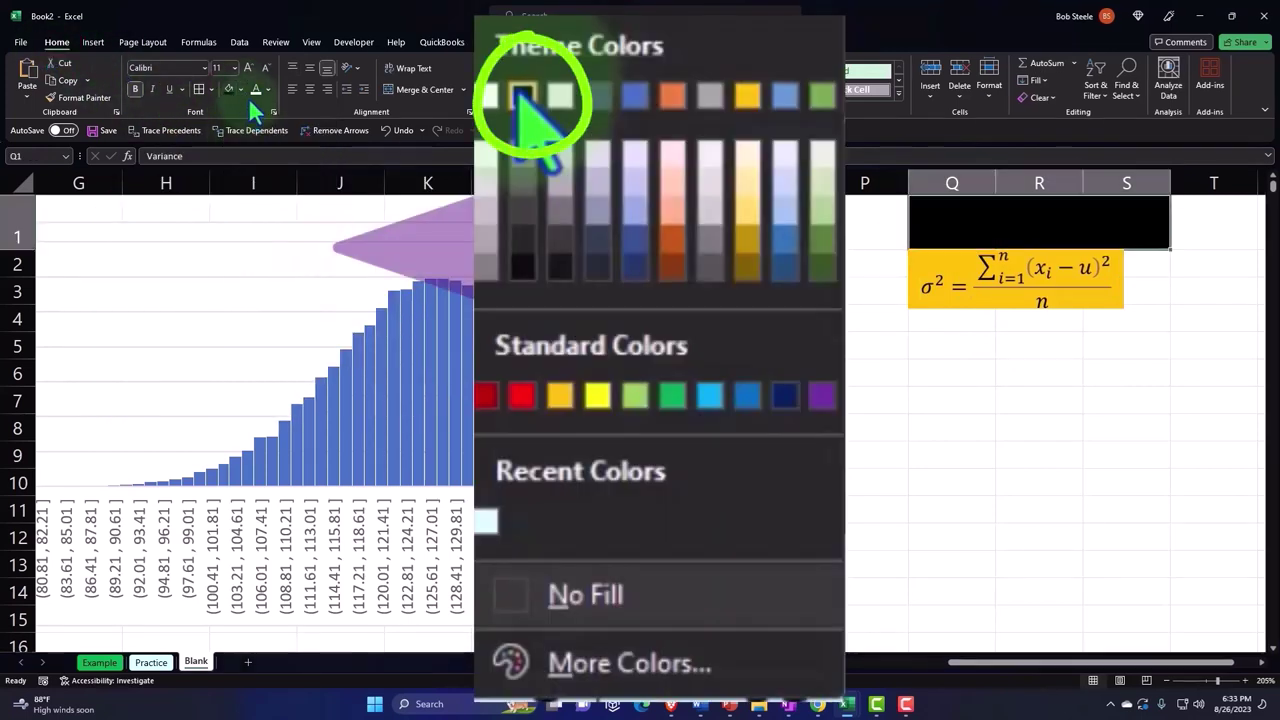
{"action": "left_click", "coordinate": [238, 124]}
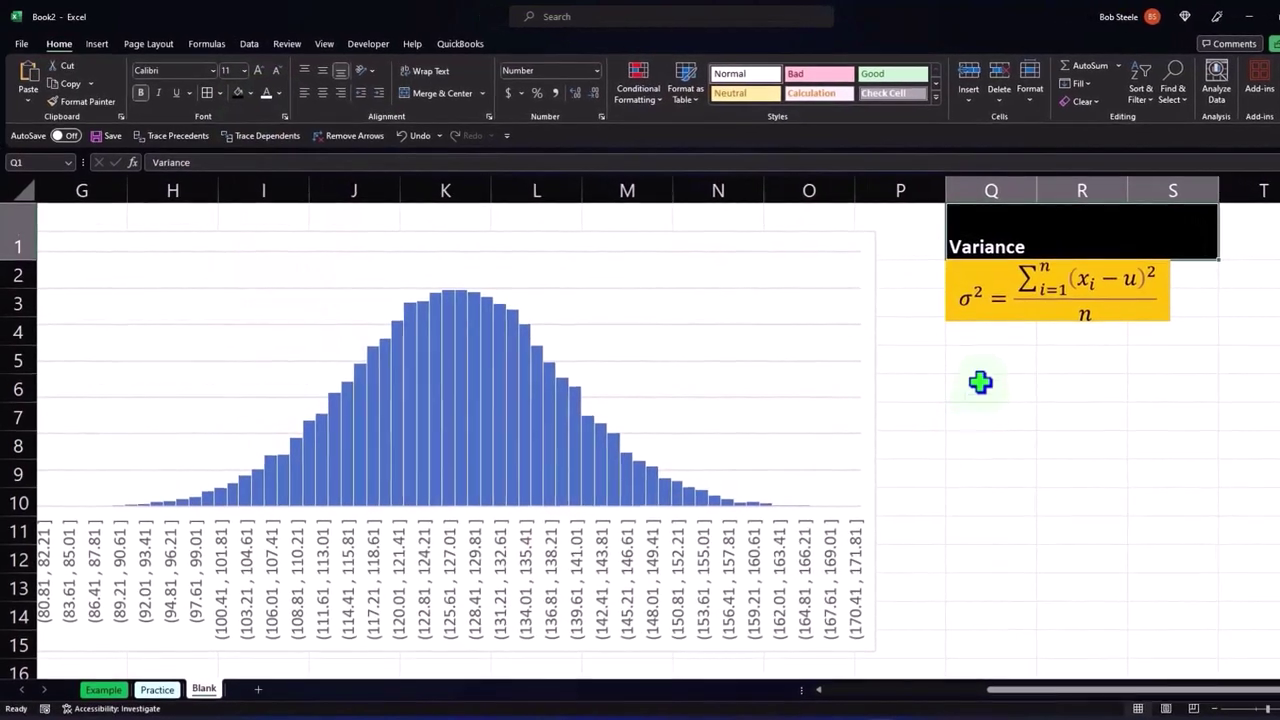
{"action": "left_click", "coordinate": [980, 383]}
{"action": "type", "text": "St"}
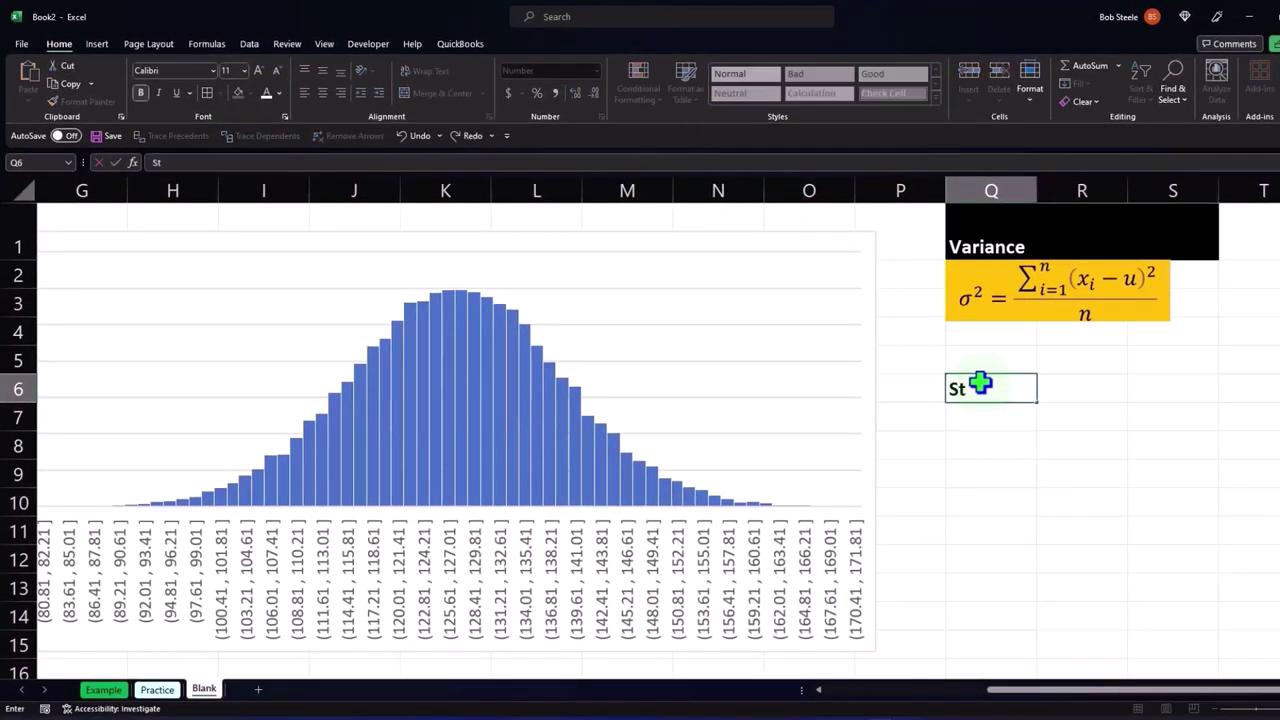
{"action": "type", "text": "andard D"}
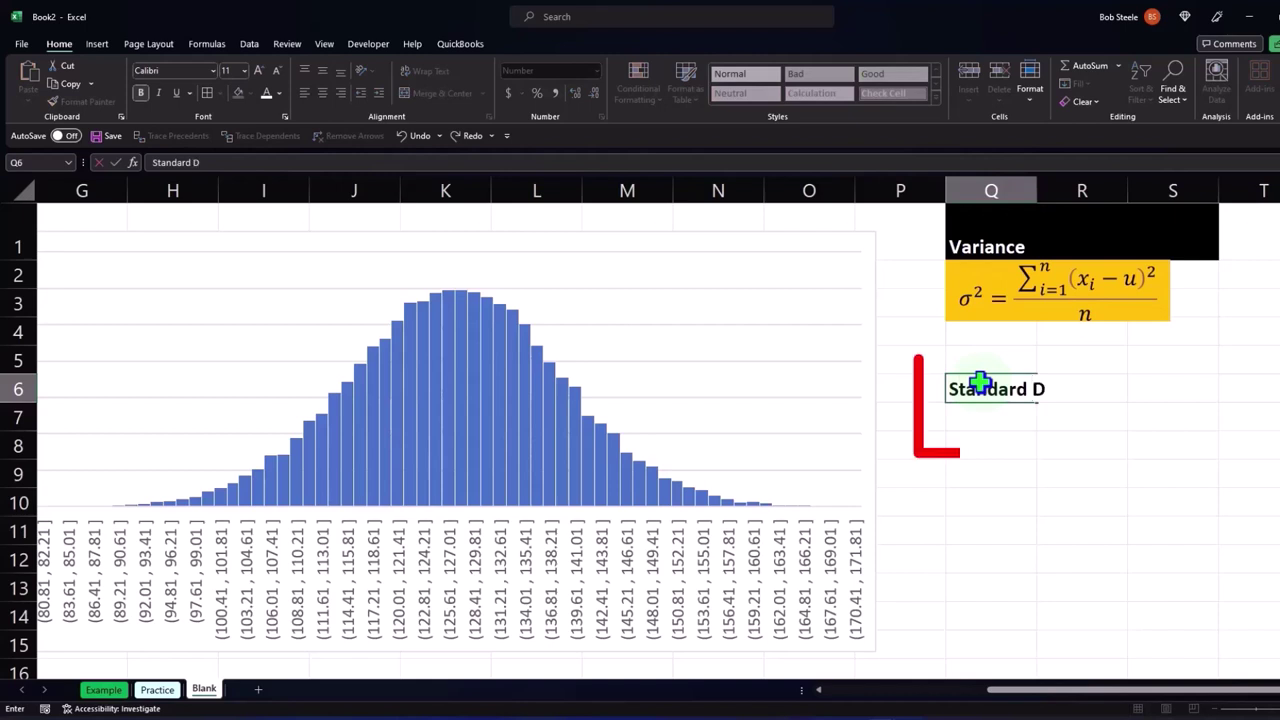
{"action": "type", "text": "evaiton"}
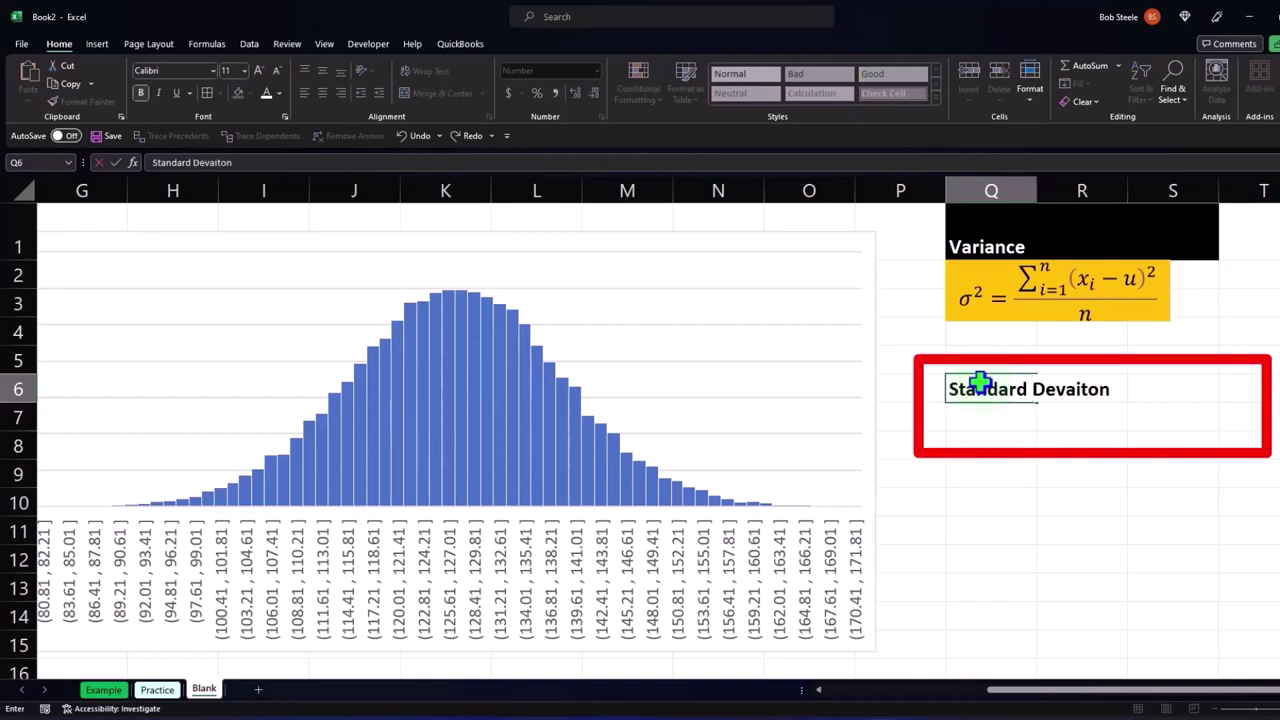
{"action": "key", "text": "BackSpace"}
{"action": "key", "text": "BackSpace"}
{"action": "key", "text": "BackSpace"}
{"action": "type", "text": "a"}
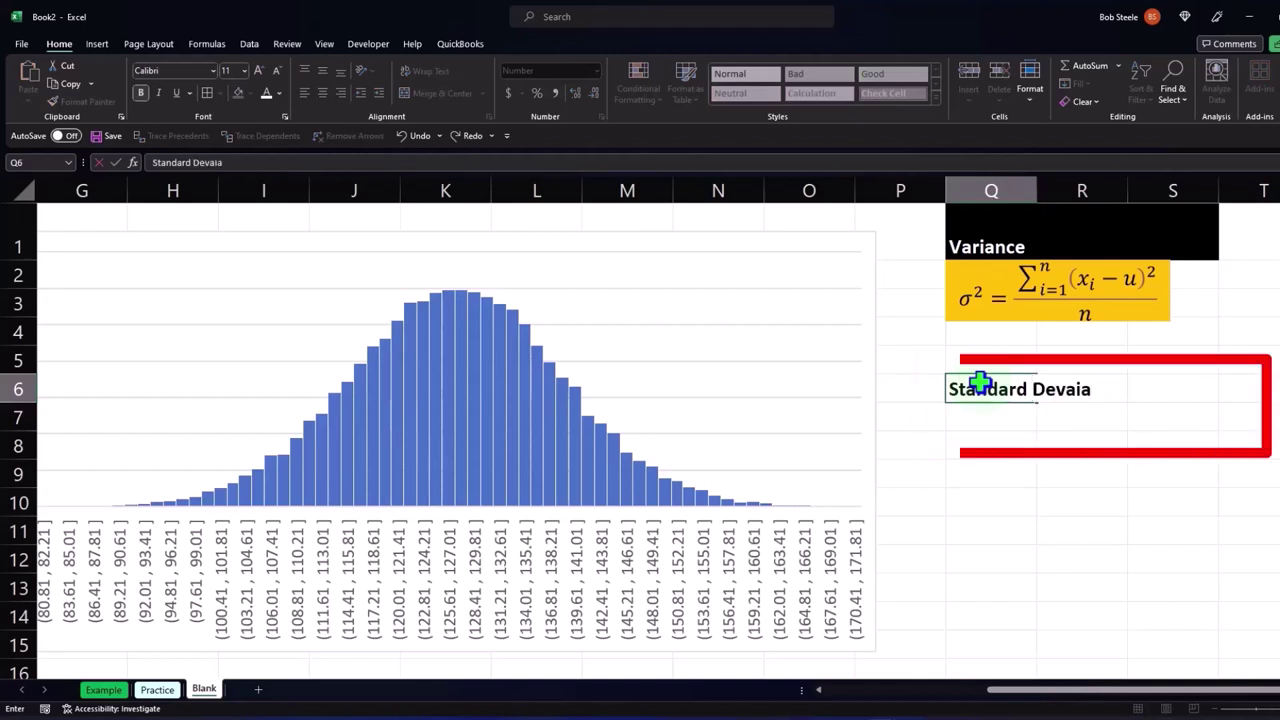
{"action": "type", "text": "tion"}
{"action": "key", "text": "Return"}
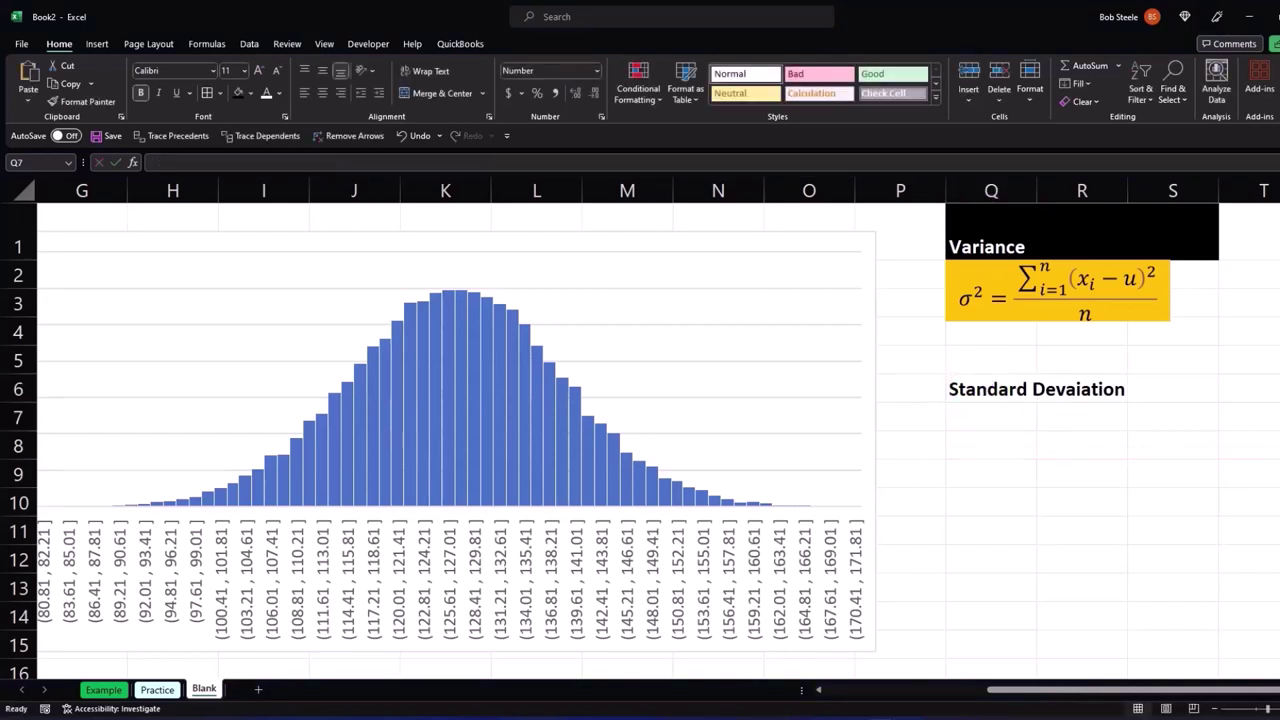
- Paste the standard deviation equation below, shrink it to size 12, and fill it yellow
{"action": "key", "text": "ctrl+v"}
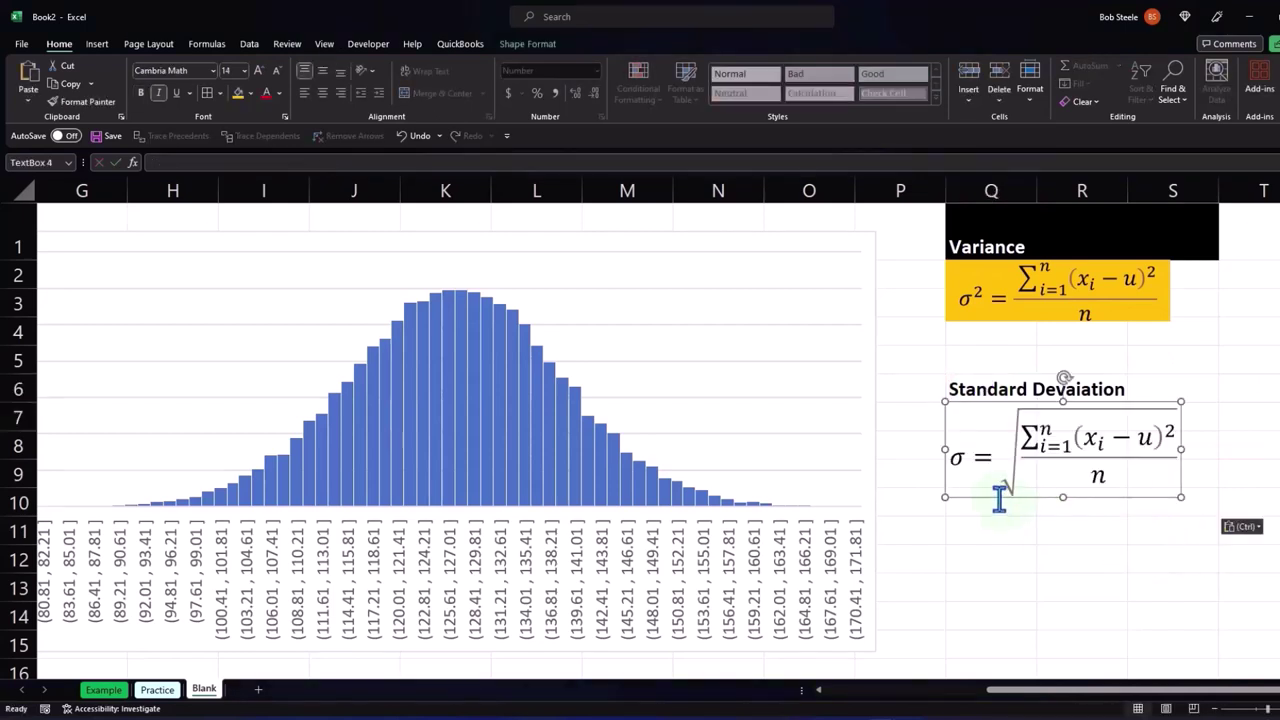
{"action": "left_click", "coordinate": [277, 72]}
{"action": "left_click", "coordinate": [968, 398]}
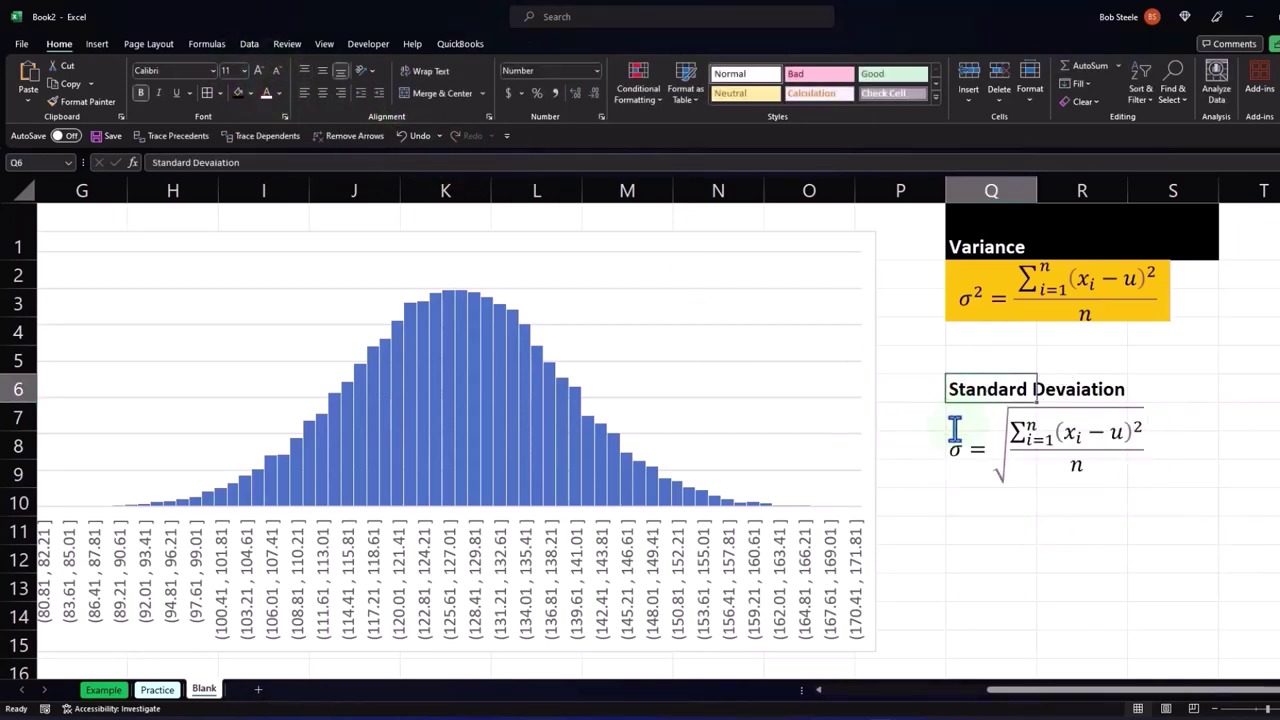
{"action": "left_click", "coordinate": [950, 425]}
{"action": "left_click", "coordinate": [945, 425]}
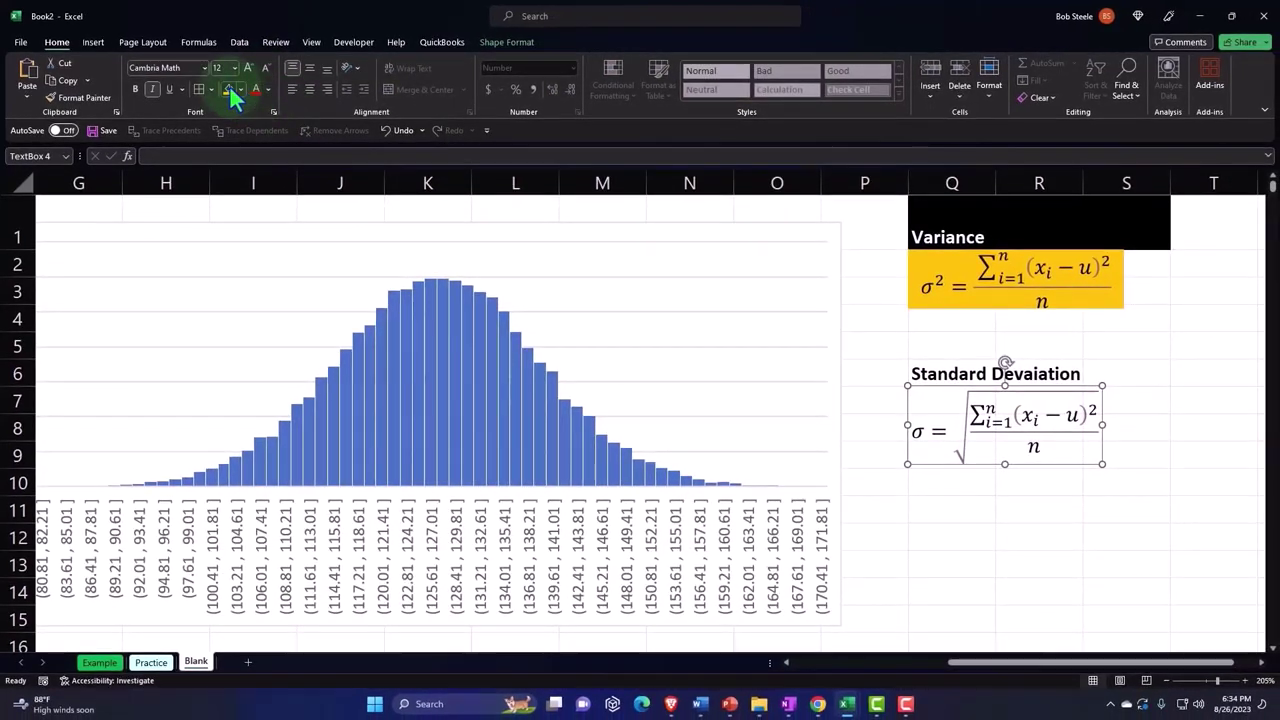
{"action": "left_click", "coordinate": [229, 89]}
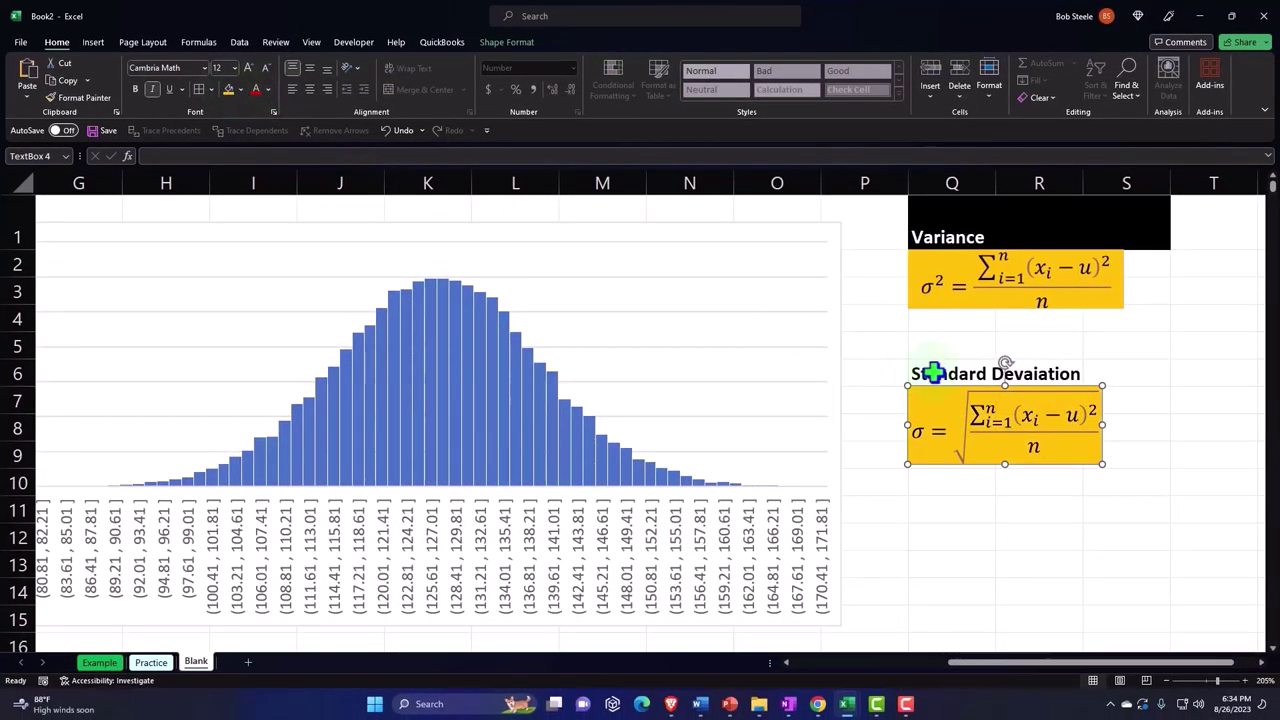
- Give the Q6:S6 heading row a black fill with white text
{"action": "mouse_move", "coordinate": [928, 368]}
{"action": "left_mouse_down"}
{"action": "mouse_move", "coordinate": [1099, 357]}
{"action": "mouse_move", "coordinate": [1099, 372]}
{"action": "left_mouse_up"}
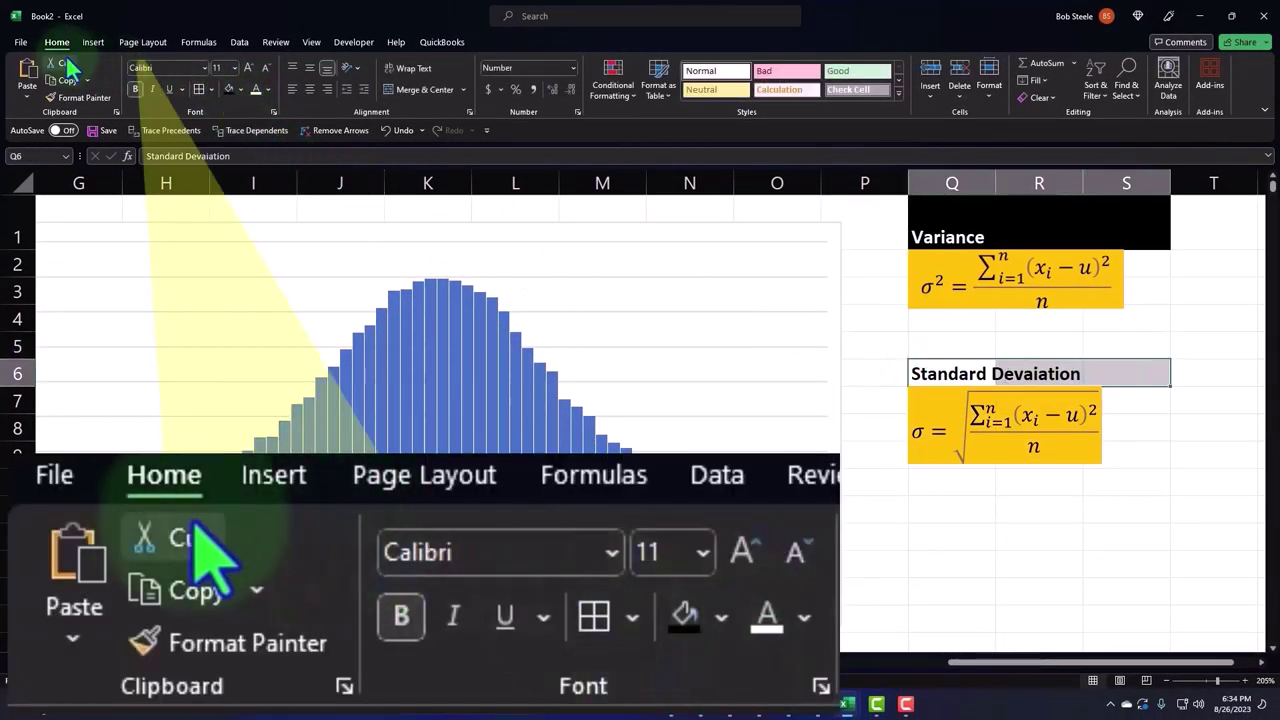
{"action": "left_click", "coordinate": [232, 88]}
{"action": "left_click", "coordinate": [255, 88]}
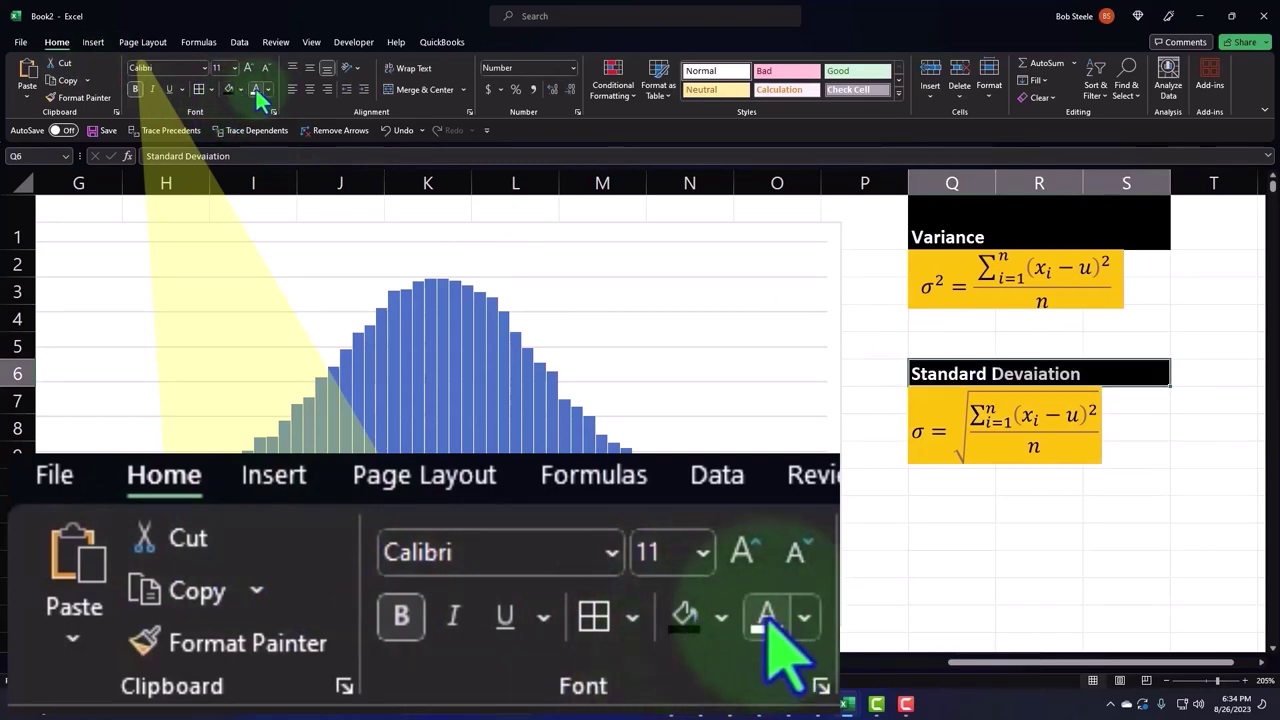
{"action": "left_click", "coordinate": [942, 511]}
- Narrow column T to a thin spacer about 1.14 wide
{"action": "key", "text": "Right"}
{"action": "key", "text": "Right"}
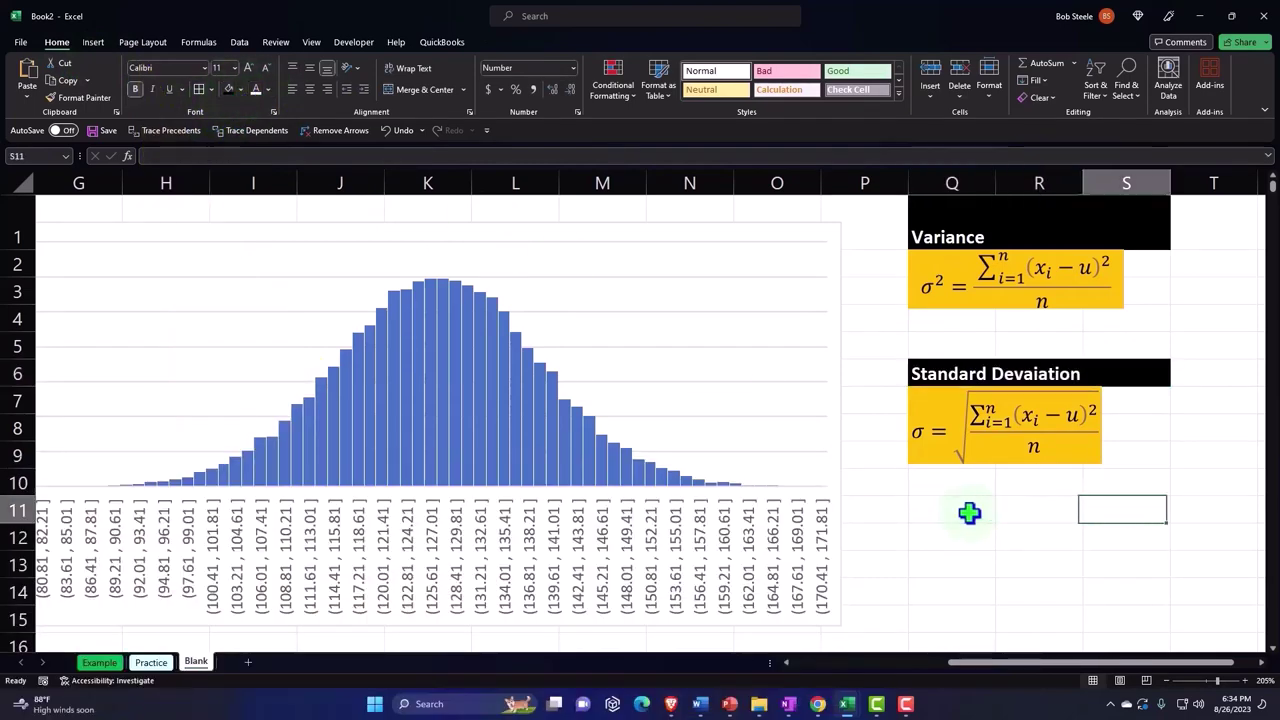
{"action": "key", "text": "Right"}
{"action": "key", "text": "Right"}
{"action": "key", "text": "Right"}
{"action": "key", "text": "Right"}
{"action": "key", "text": "Right"}
{"action": "key", "text": "Right"}
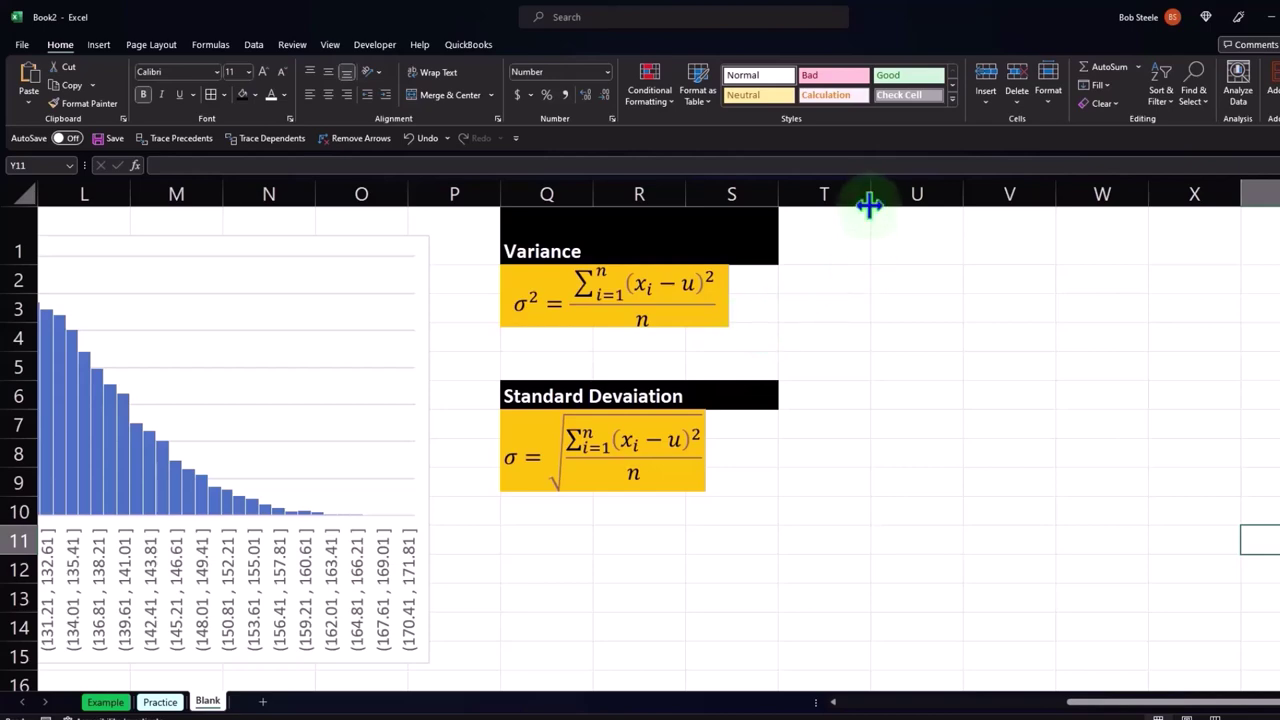
{"action": "left_click_drag", "start_coordinate": [869, 205], "coordinate": [758, 196]}
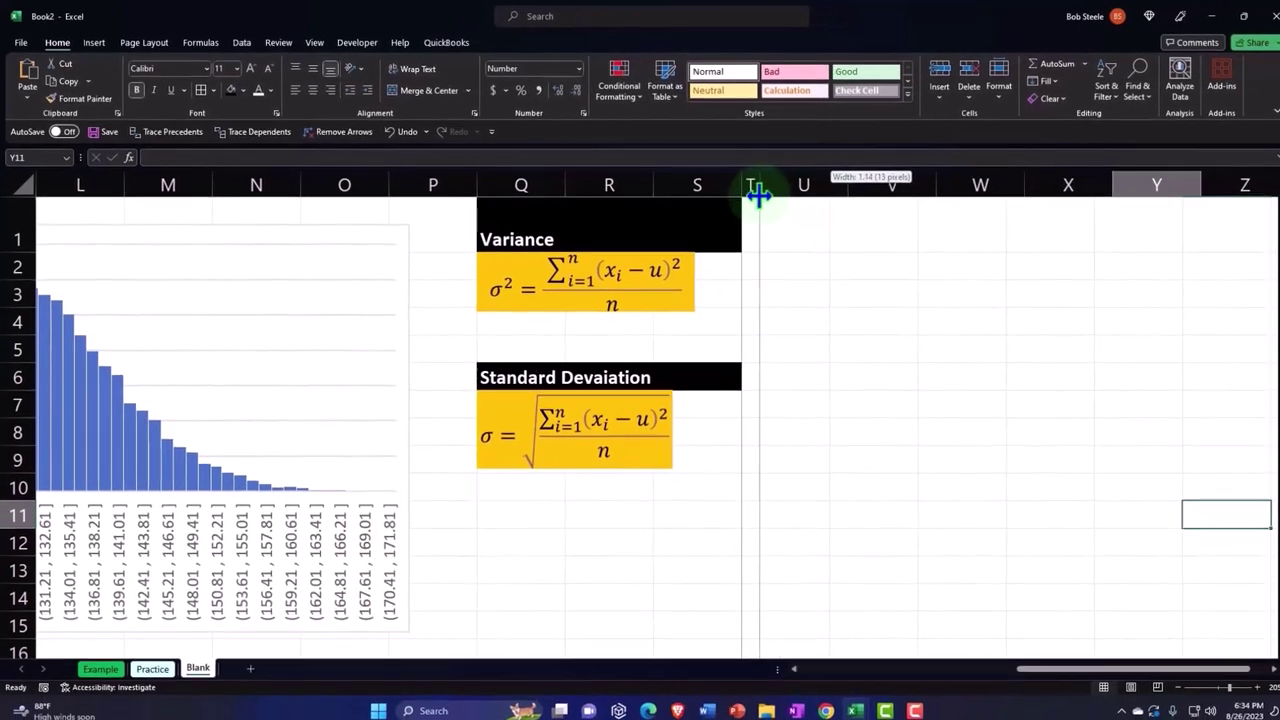
- Copy the entire Weight (Pounds) column B and paste it starting at cell U1
{"action": "left_click", "coordinate": [787, 265]}
{"action": "key", "text": "Left"}
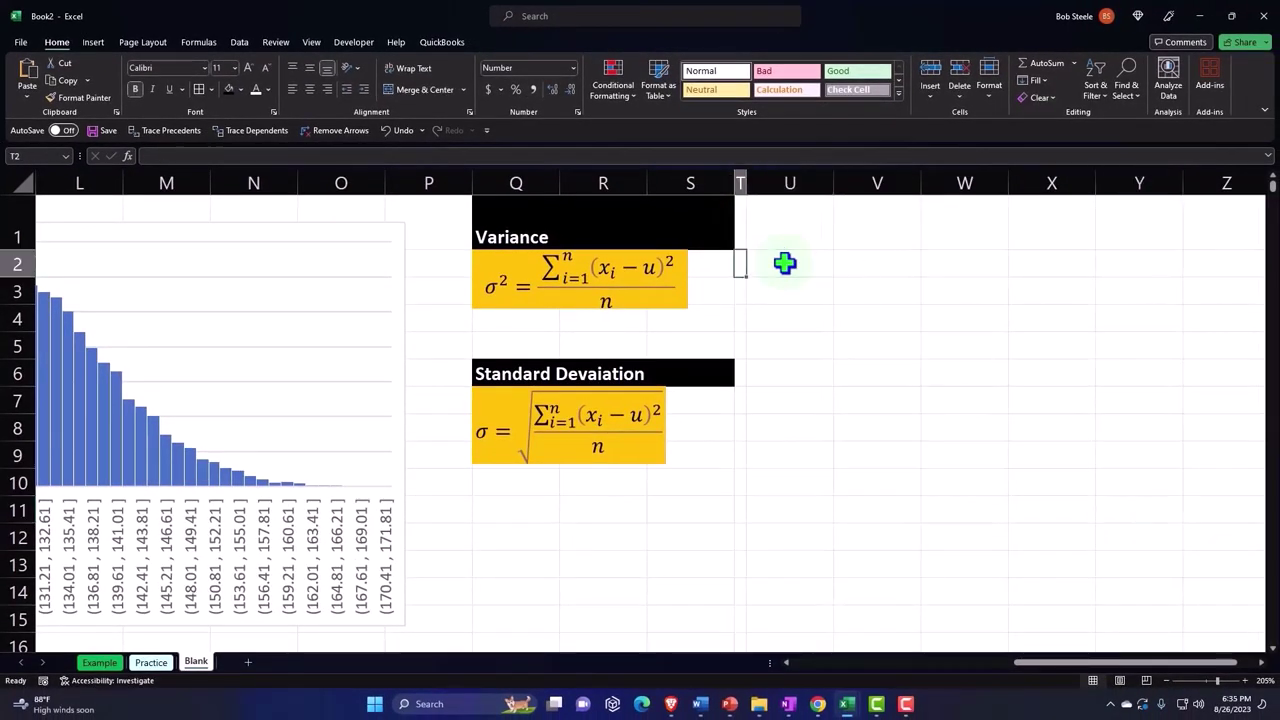
{"action": "key", "text": "ctrl+Home"}
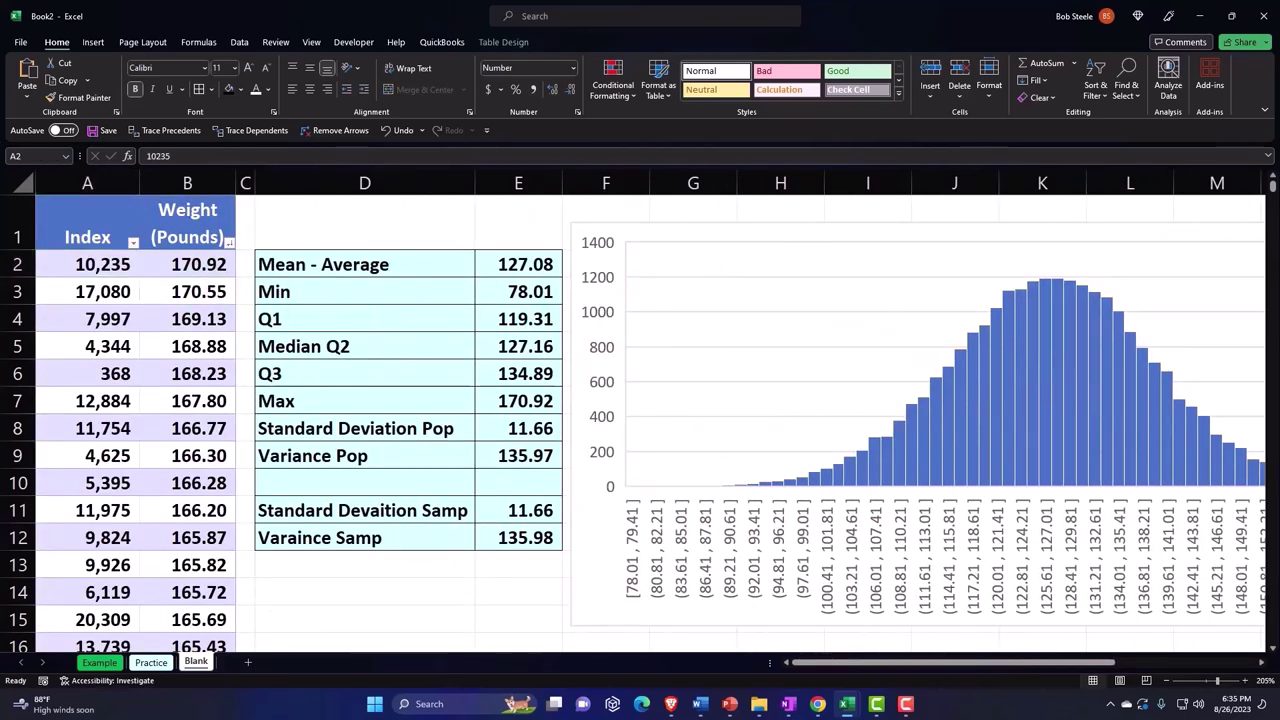
{"action": "left_click", "coordinate": [205, 182]}
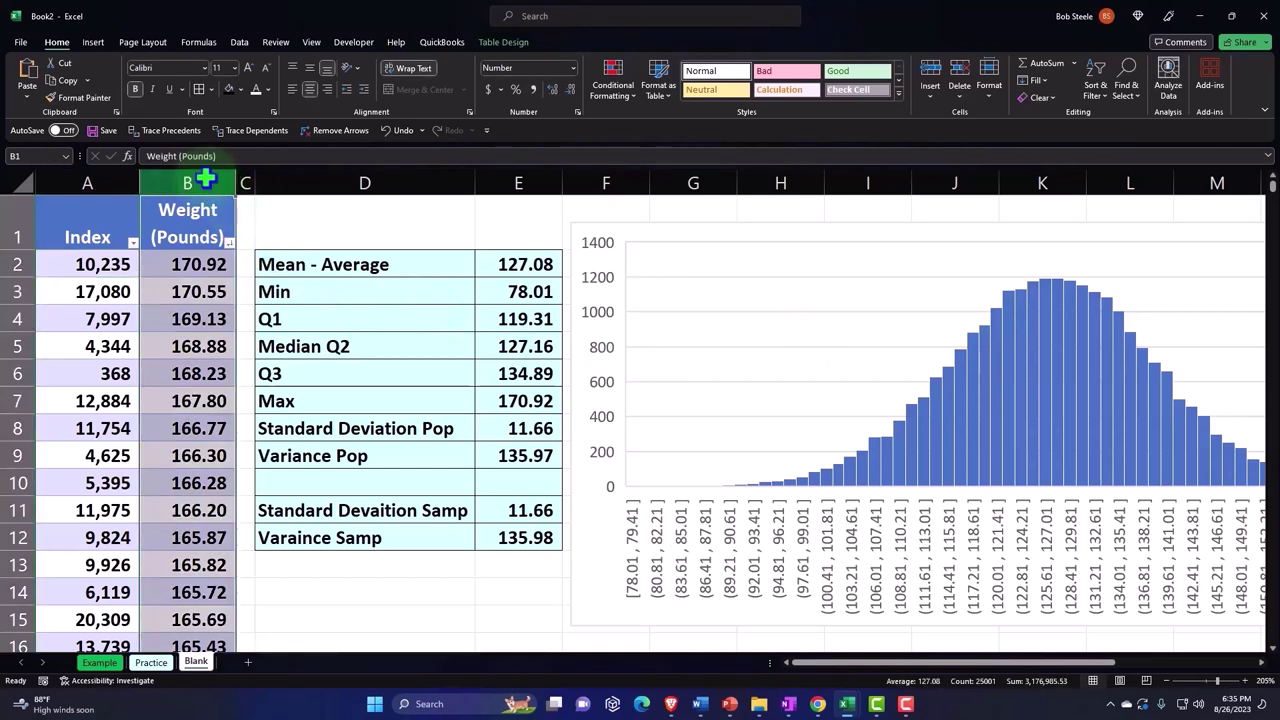
{"action": "right_click", "coordinate": [220, 306]}
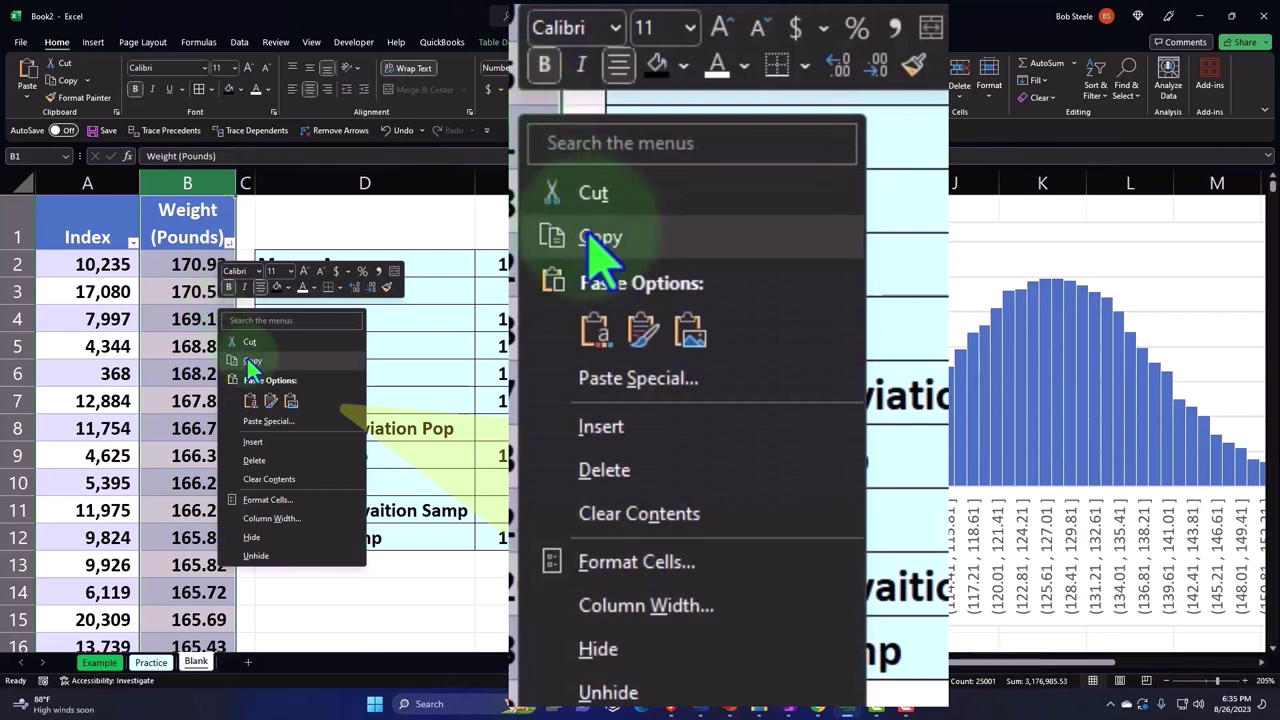
{"action": "left_click", "coordinate": [250, 361]}
{"action": "key", "text": "Right"}
{"action": "key", "text": "Right"}
{"action": "key", "text": "Right"}
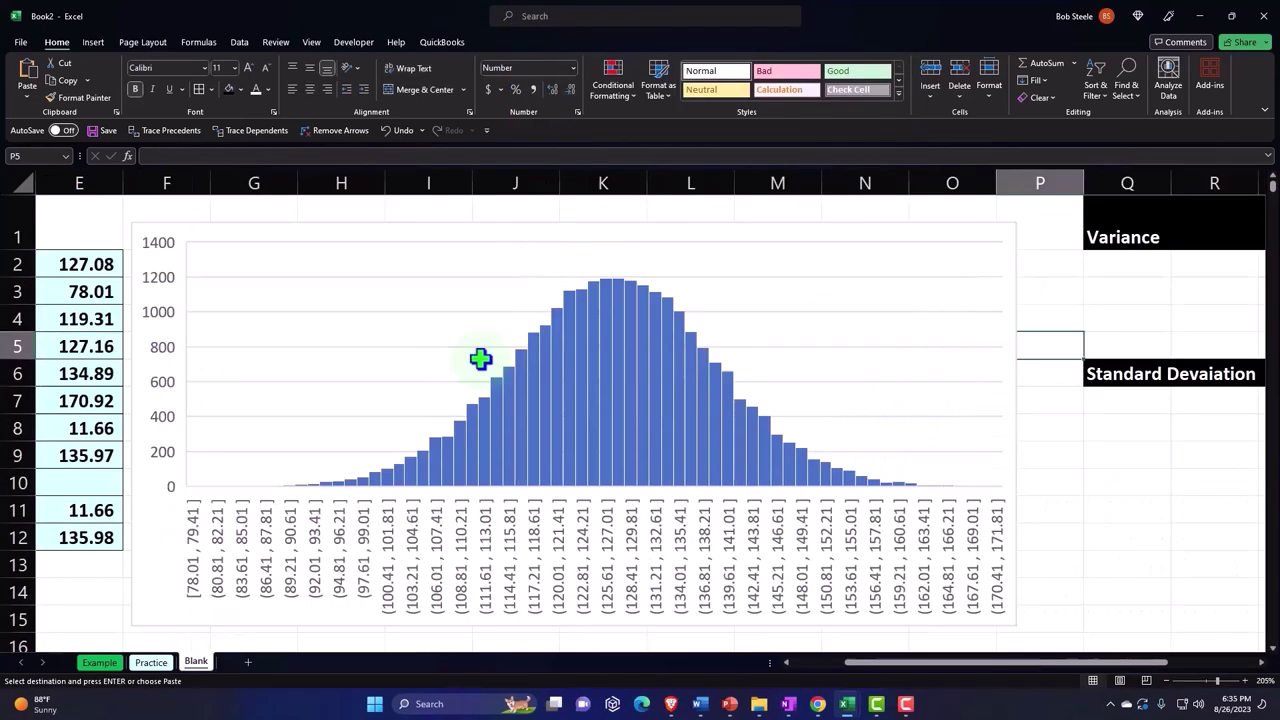
{"action": "key", "text": "Right"}
{"action": "key", "text": "Right"}
{"action": "key", "text": "Right"}
{"action": "left_click", "coordinate": [630, 224]}
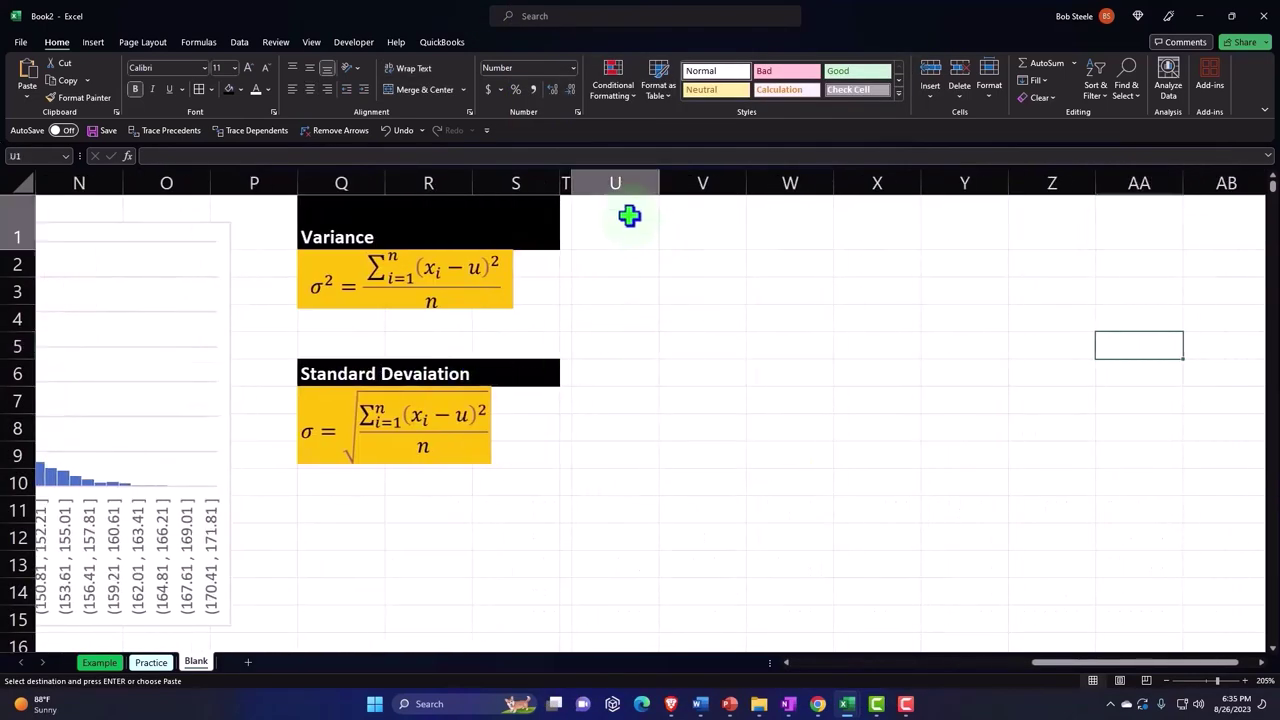
{"action": "right_click", "coordinate": [632, 226]}
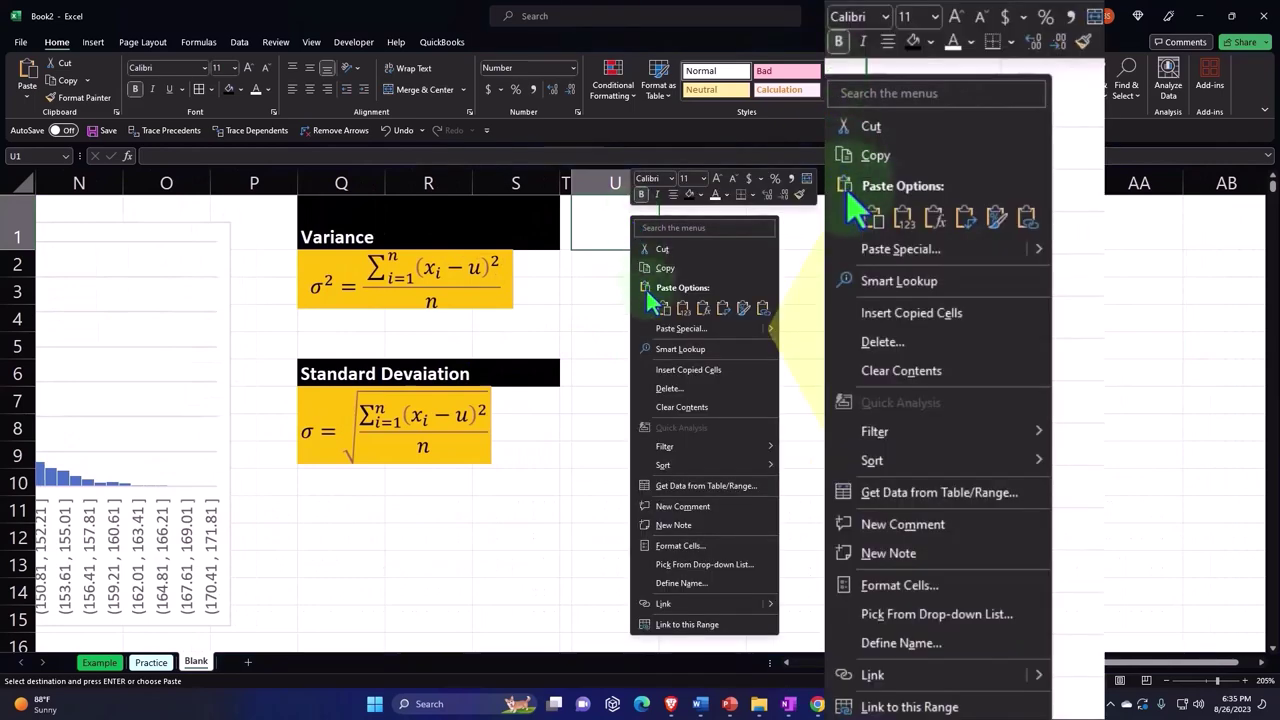
{"action": "left_click", "coordinate": [663, 308]}
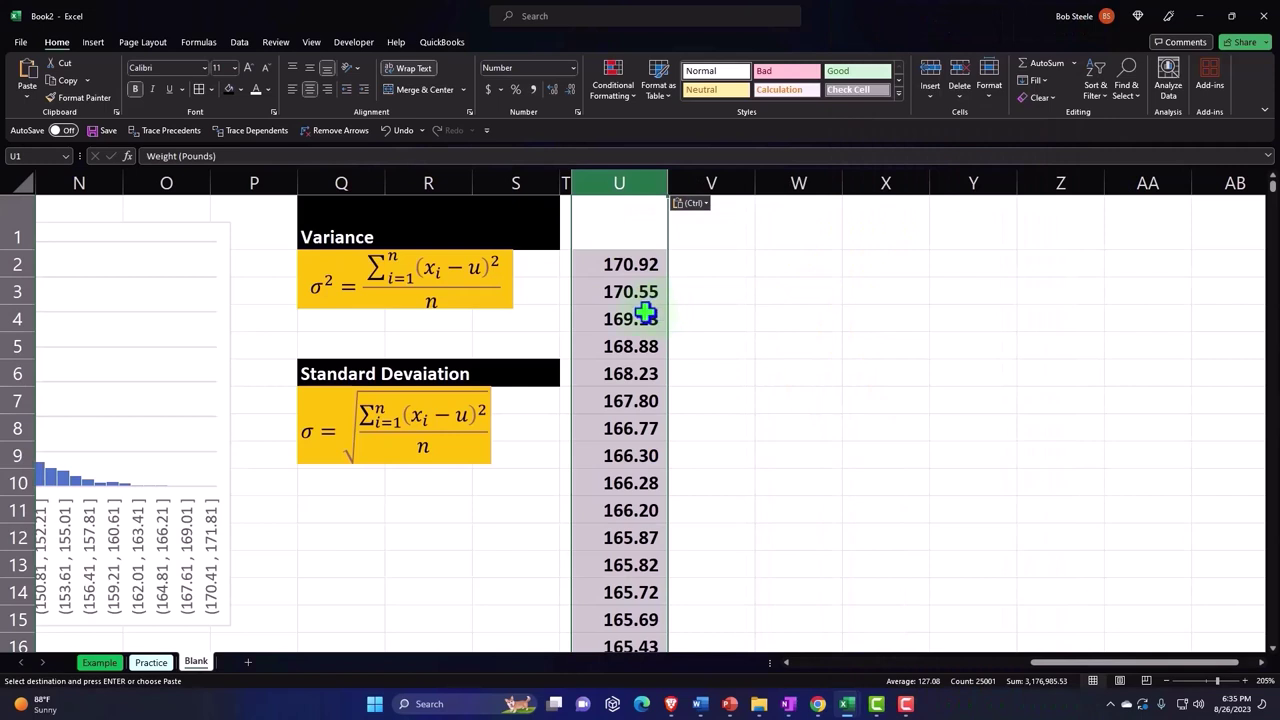
{"action": "left_click", "coordinate": [645, 317]}
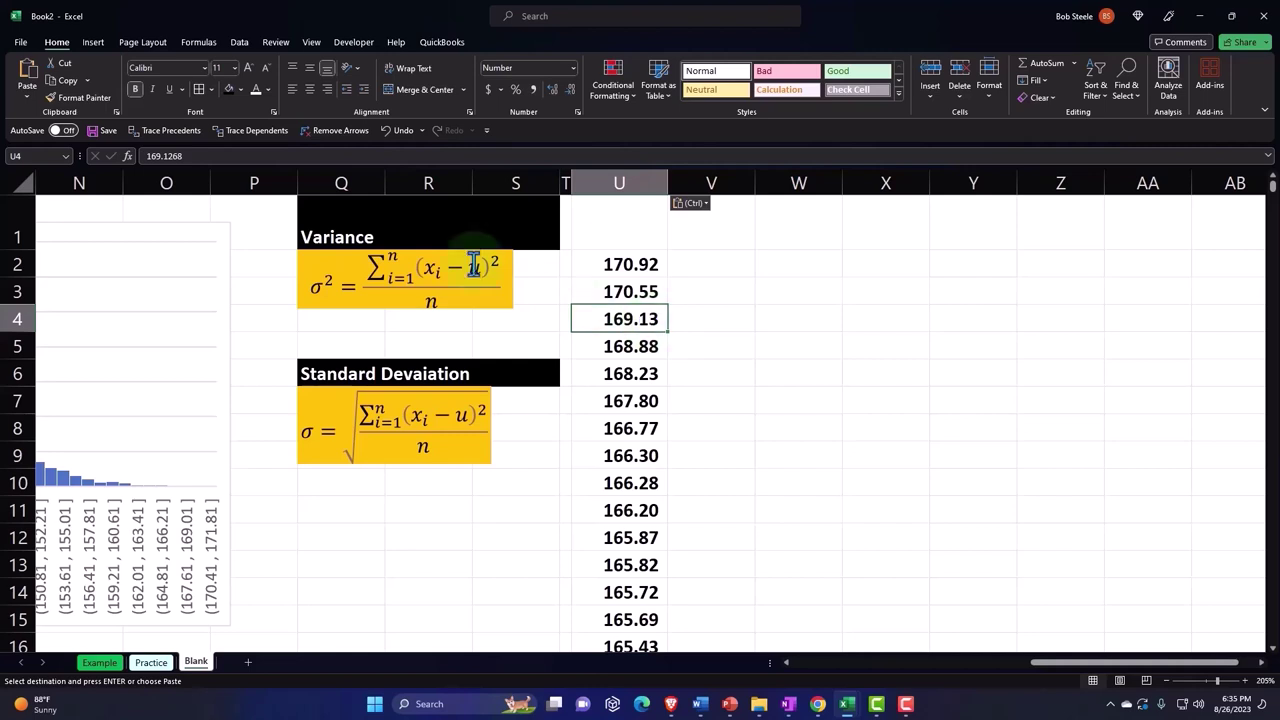
- Convert the pasted weights in column U into a table with headers, then narrow column U
{"action": "left_click", "coordinate": [94, 43]}
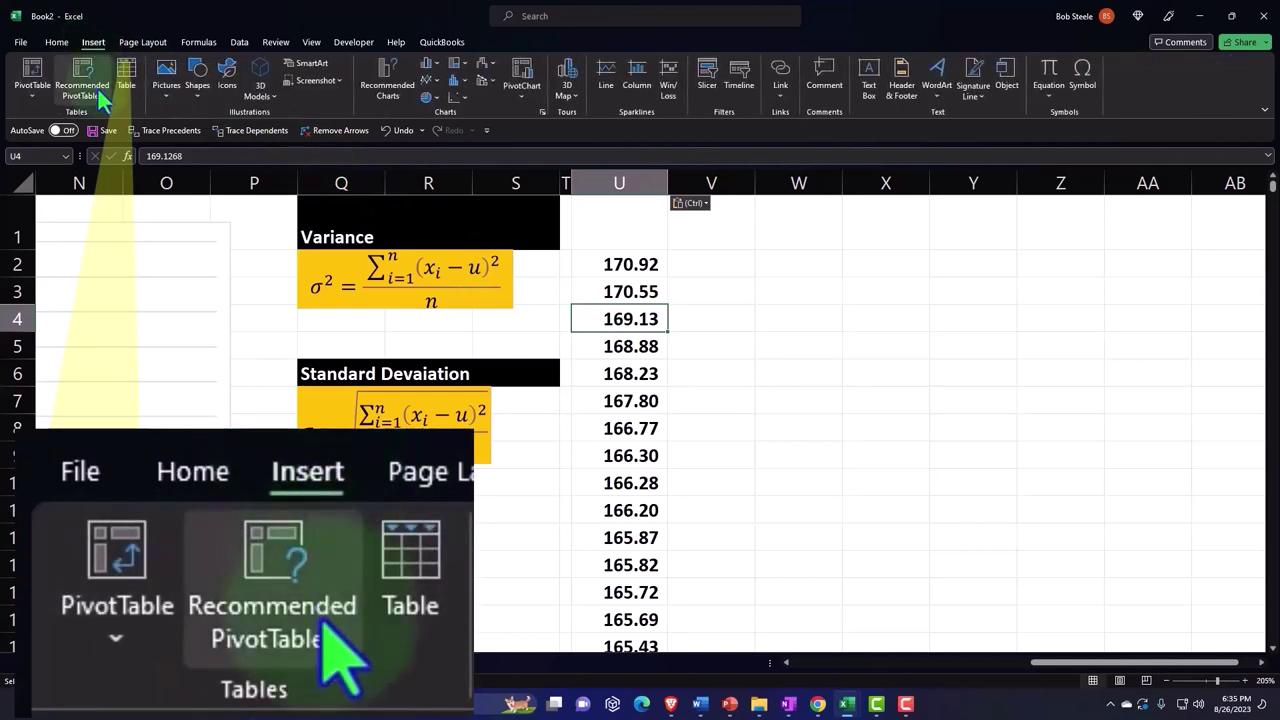
{"action": "left_click", "coordinate": [127, 78]}
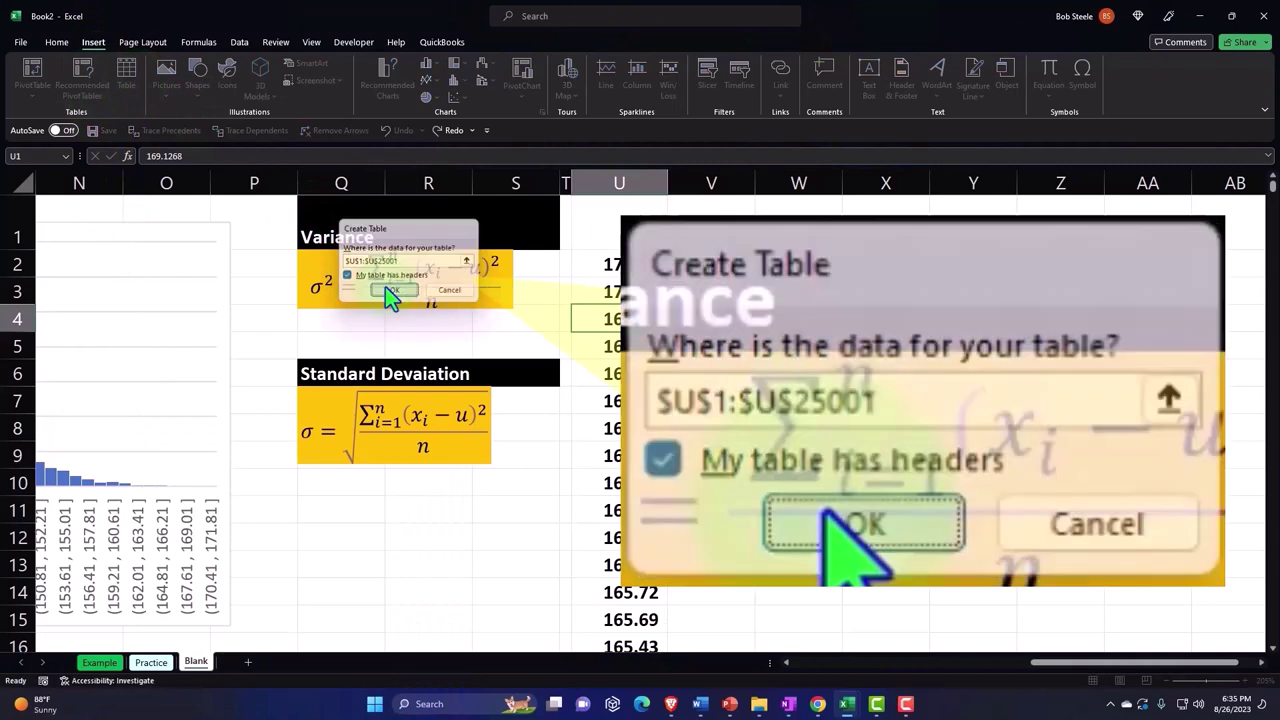
{"action": "left_click", "coordinate": [388, 290]}
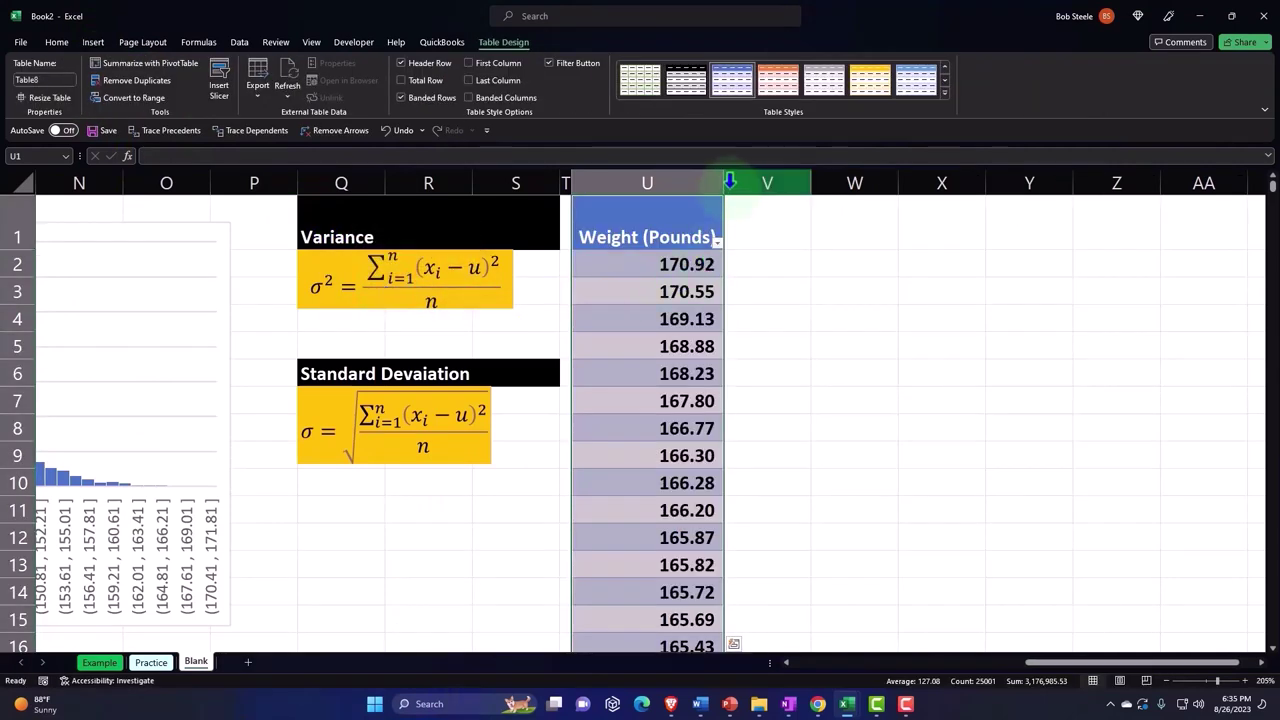
{"action": "left_click_drag", "start_coordinate": [723, 183], "coordinate": [670, 183]}
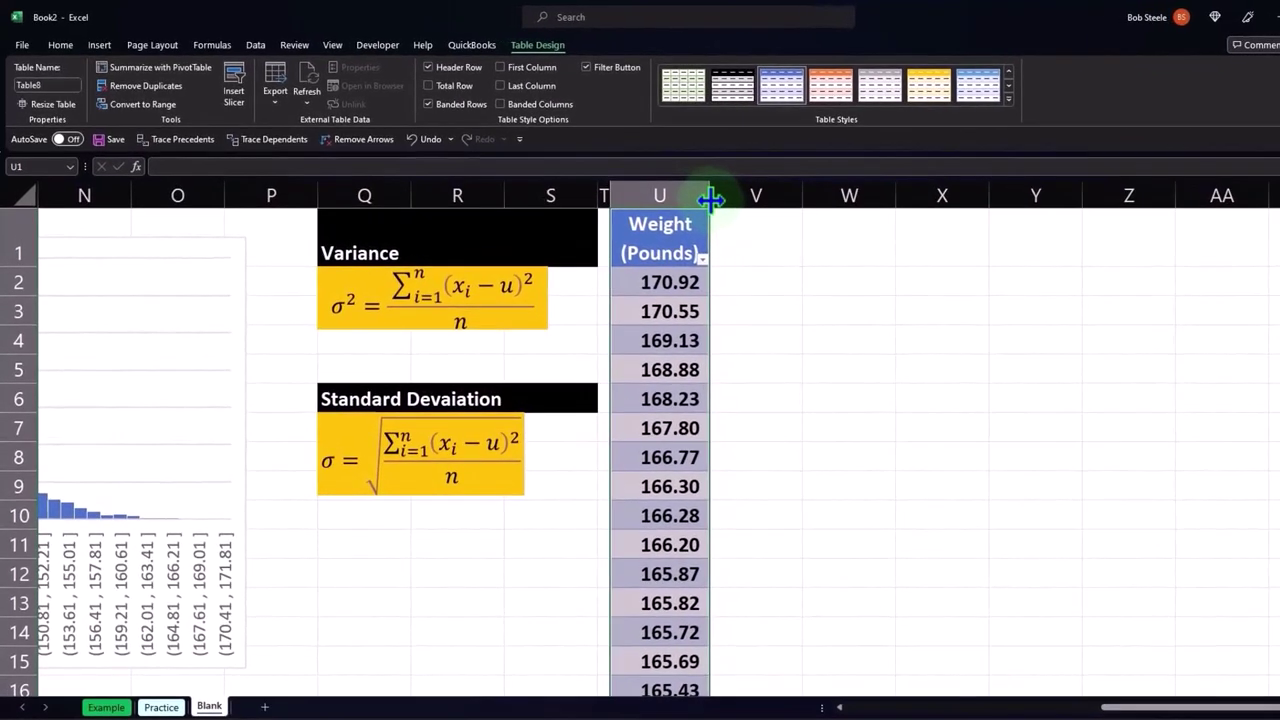
- Enter the header 'Mean' in V1 to extend the weight table
{"action": "left_click", "coordinate": [747, 239]}
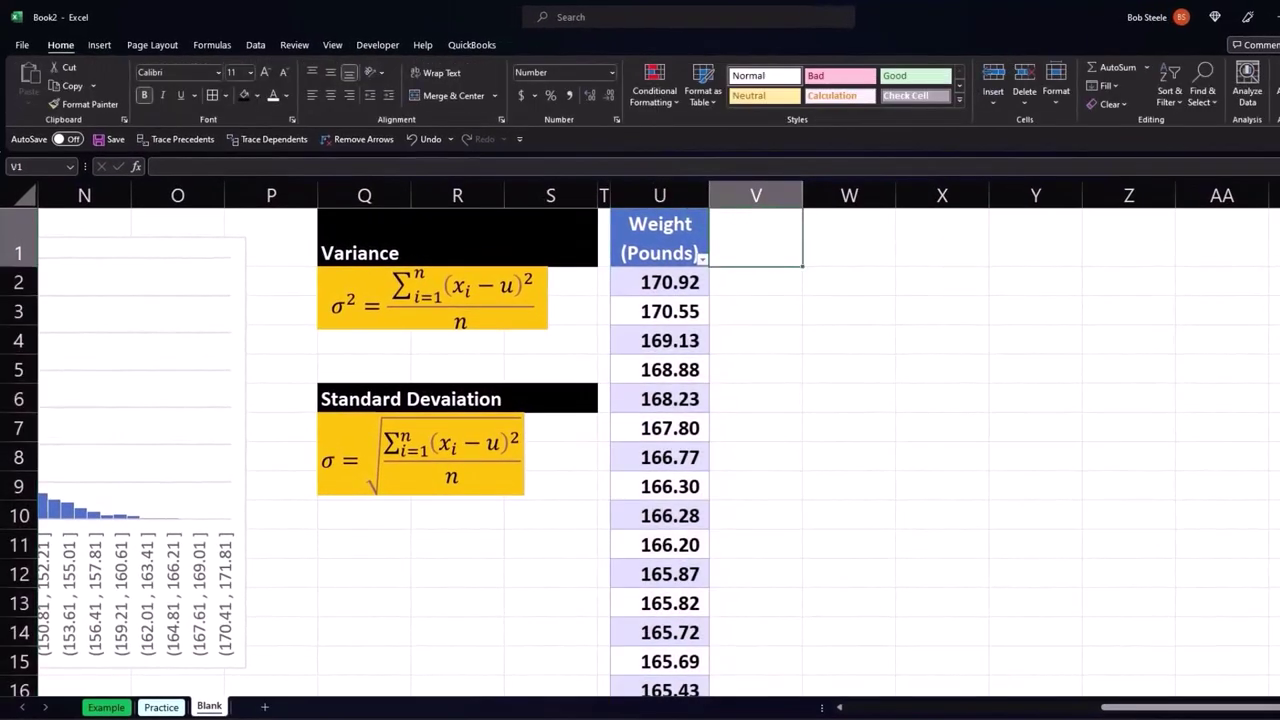
{"action": "type", "text": "M"}
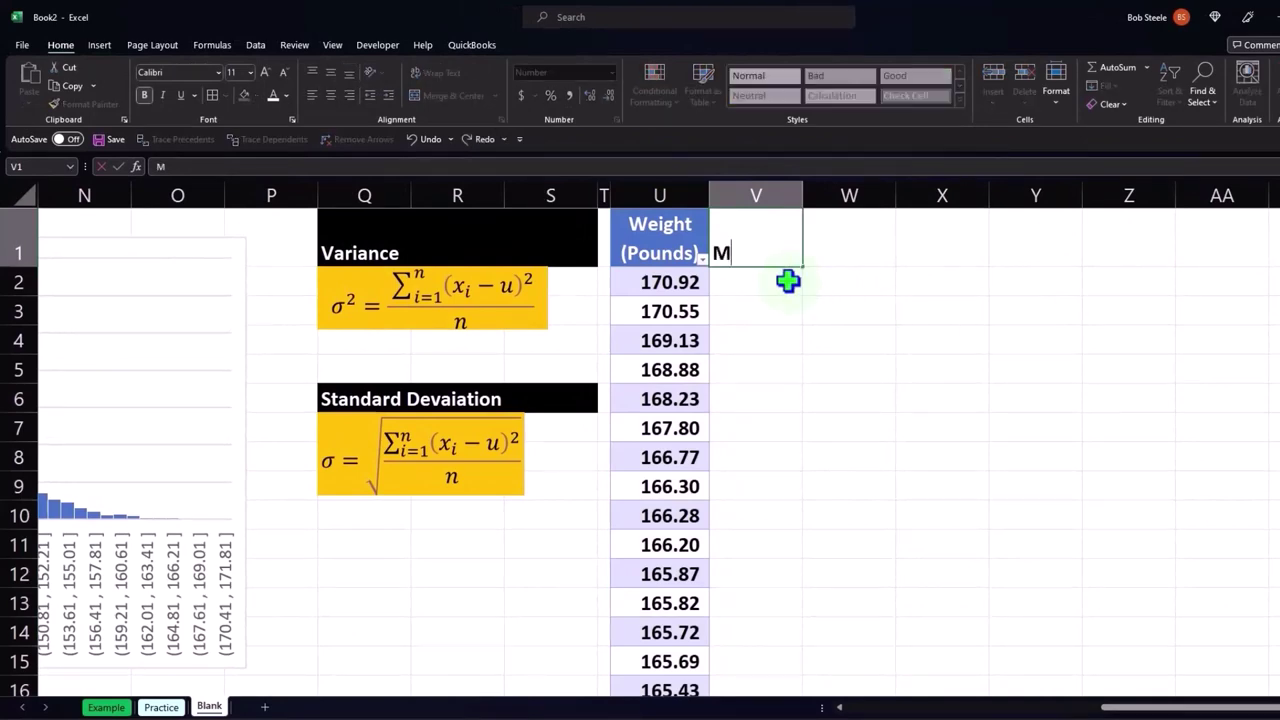
{"action": "key", "text": "BackSpace"}
{"action": "key", "text": "BackSpace"}
{"action": "type", "text": "ean"}
{"action": "key", "text": "Return"}
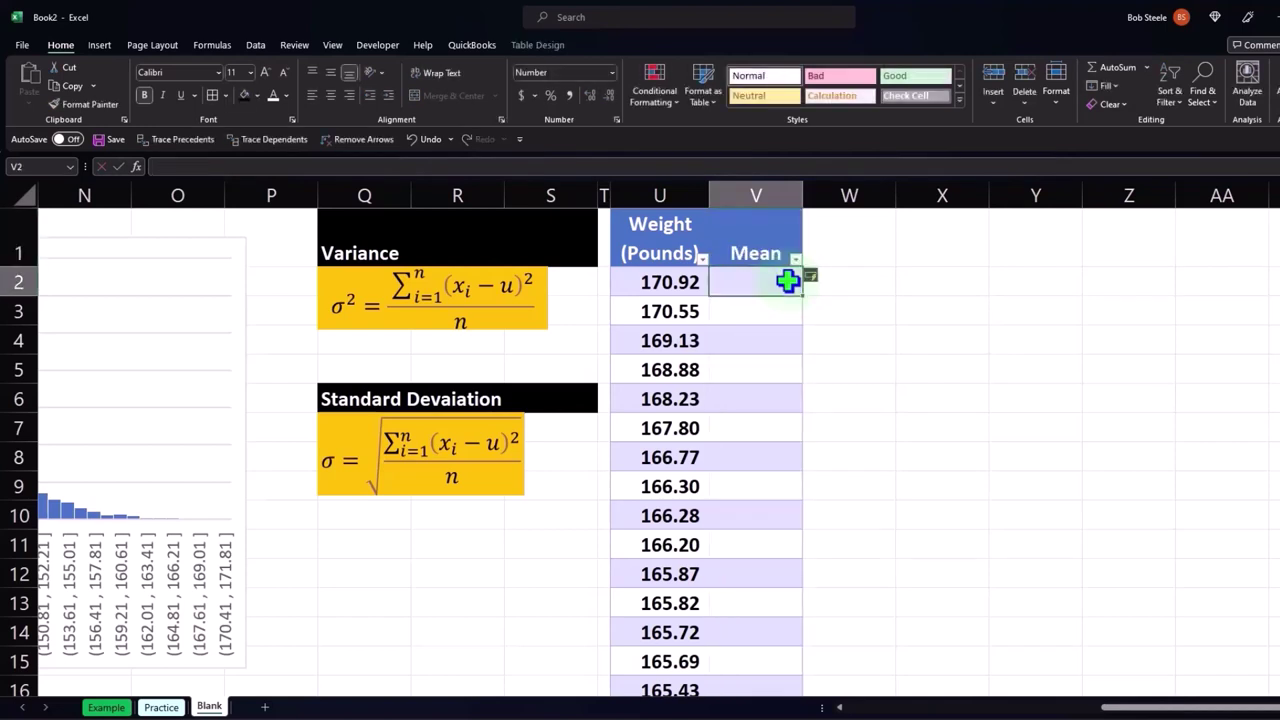
- Fill the Mean column with AVERAGE of the Weight (Pounds) column, giving 127.08
{"action": "type", "text": "=ave"}
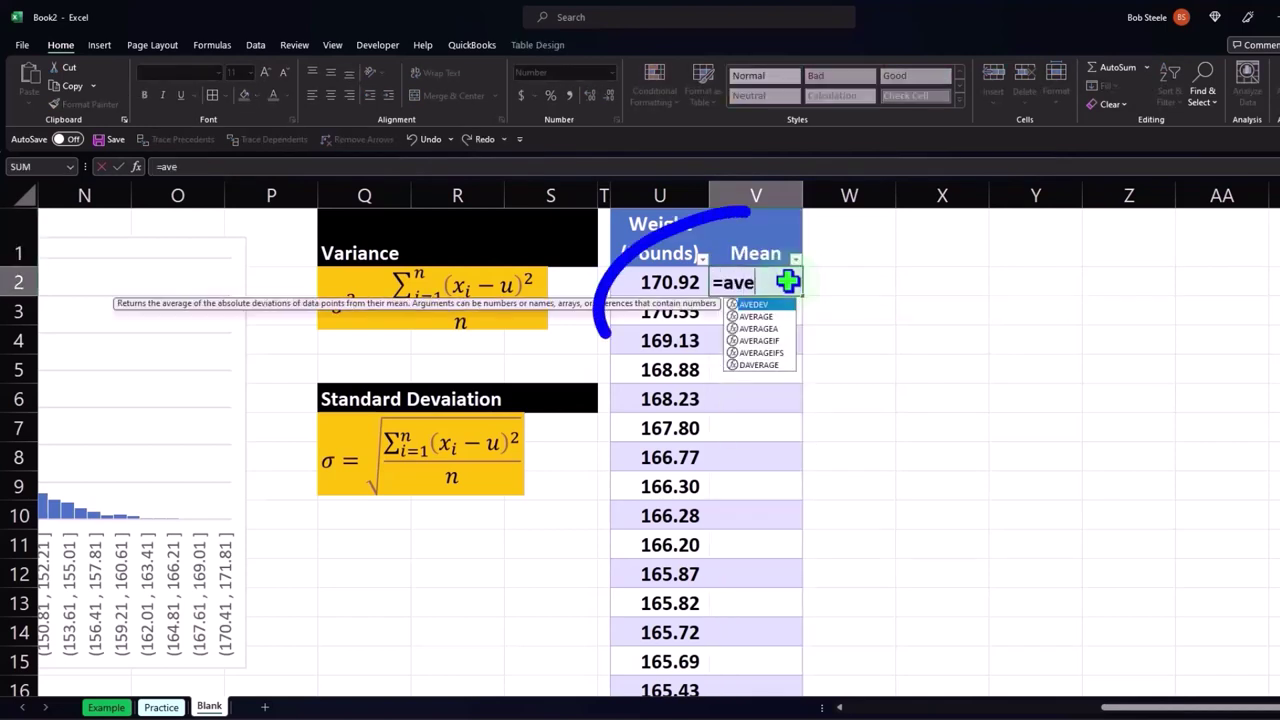
{"action": "type", "text": "rag"}
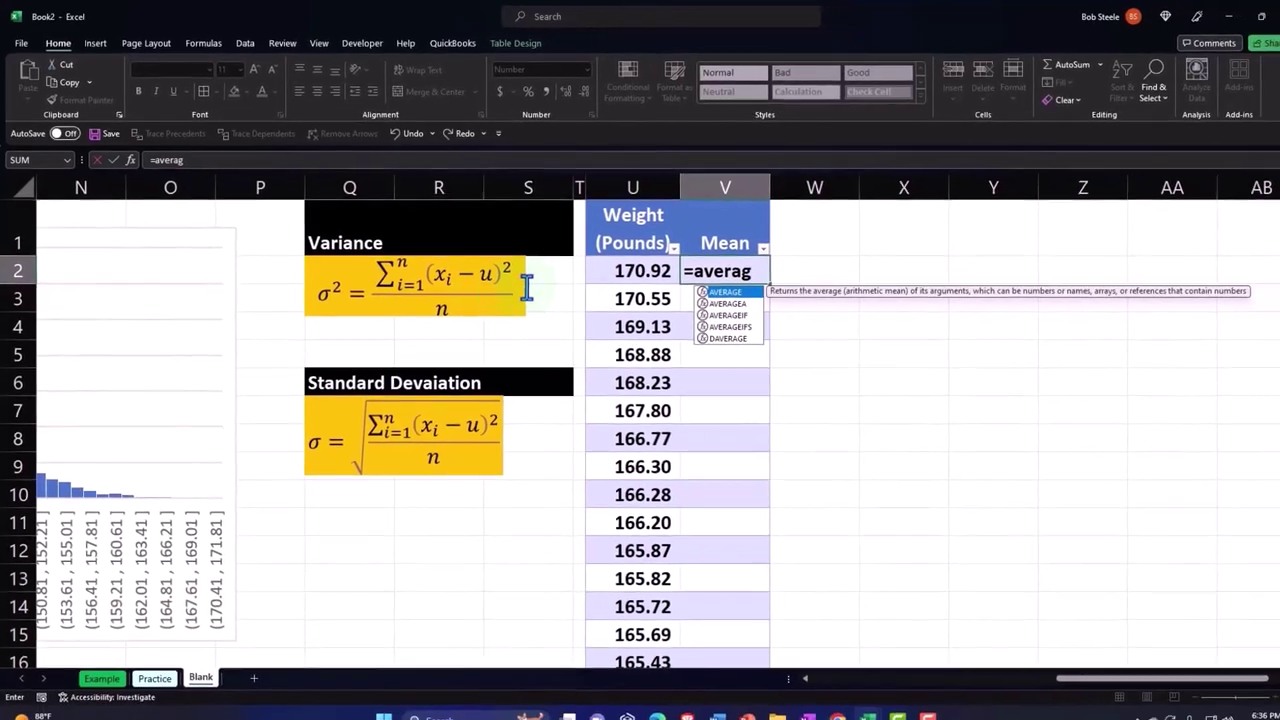
{"action": "double_click", "coordinate": [728, 285]}
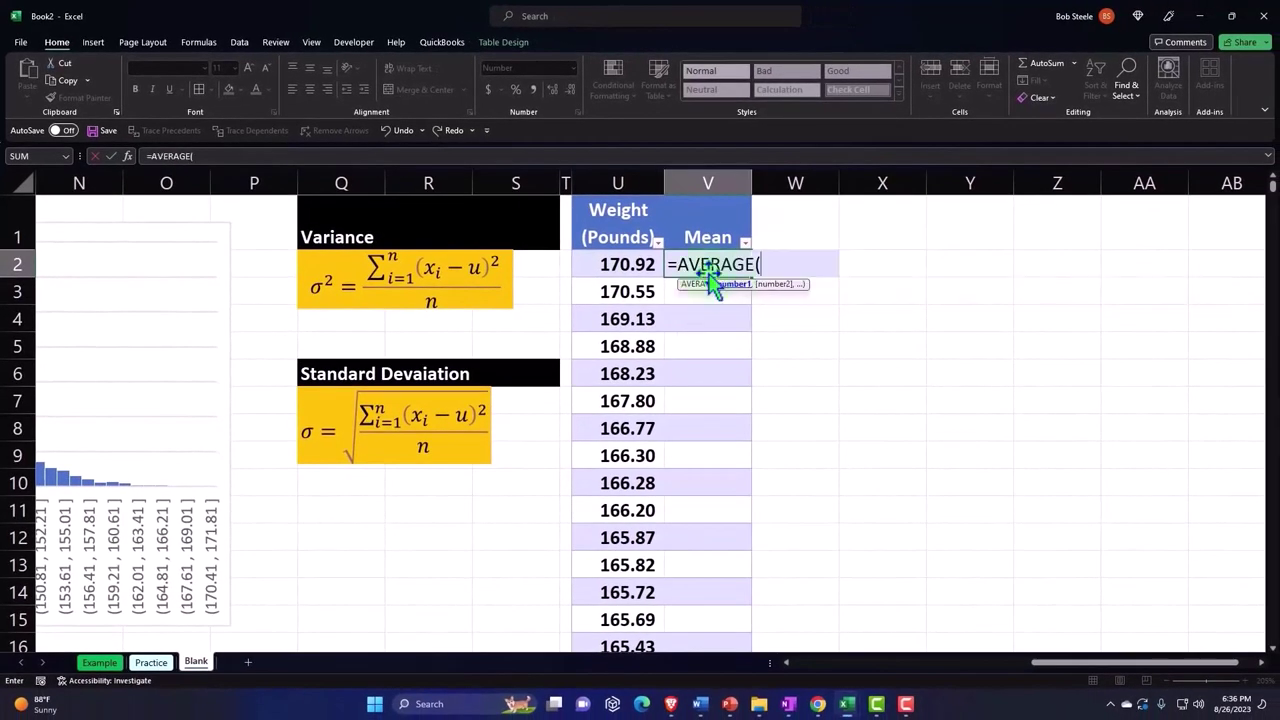
{"action": "left_click", "coordinate": [625, 203]}
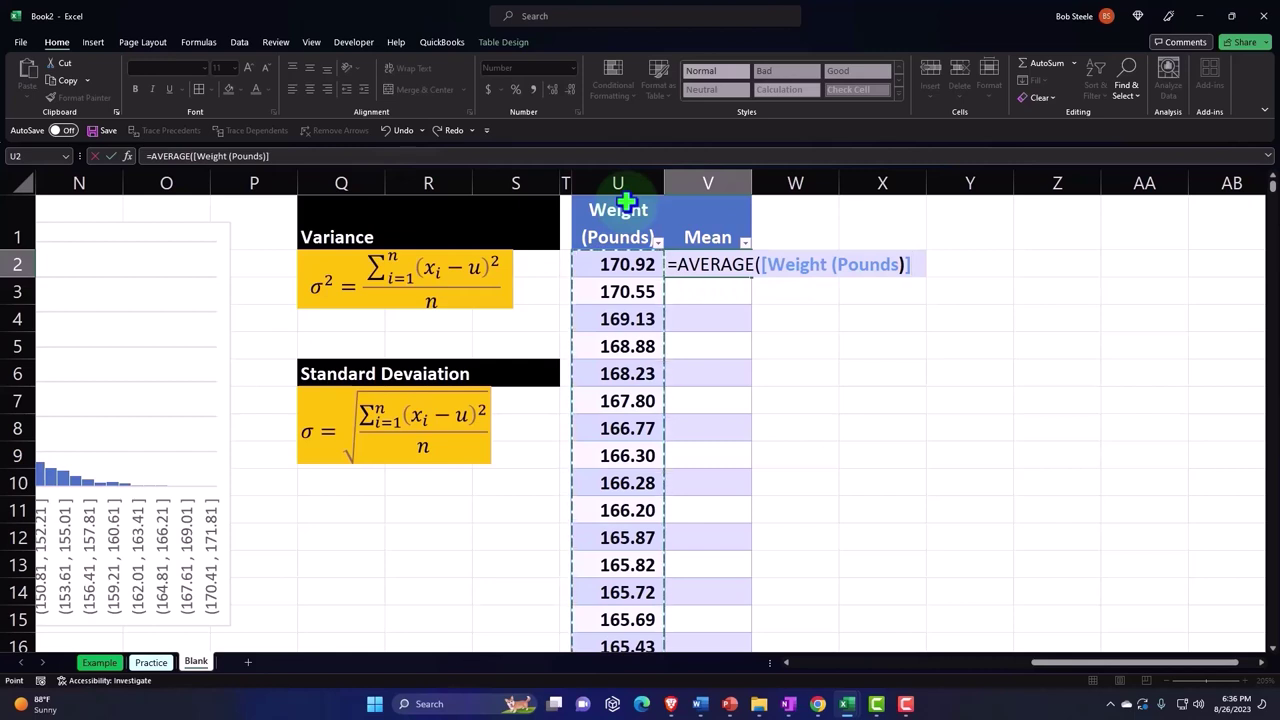
{"action": "key", "text": "Return"}
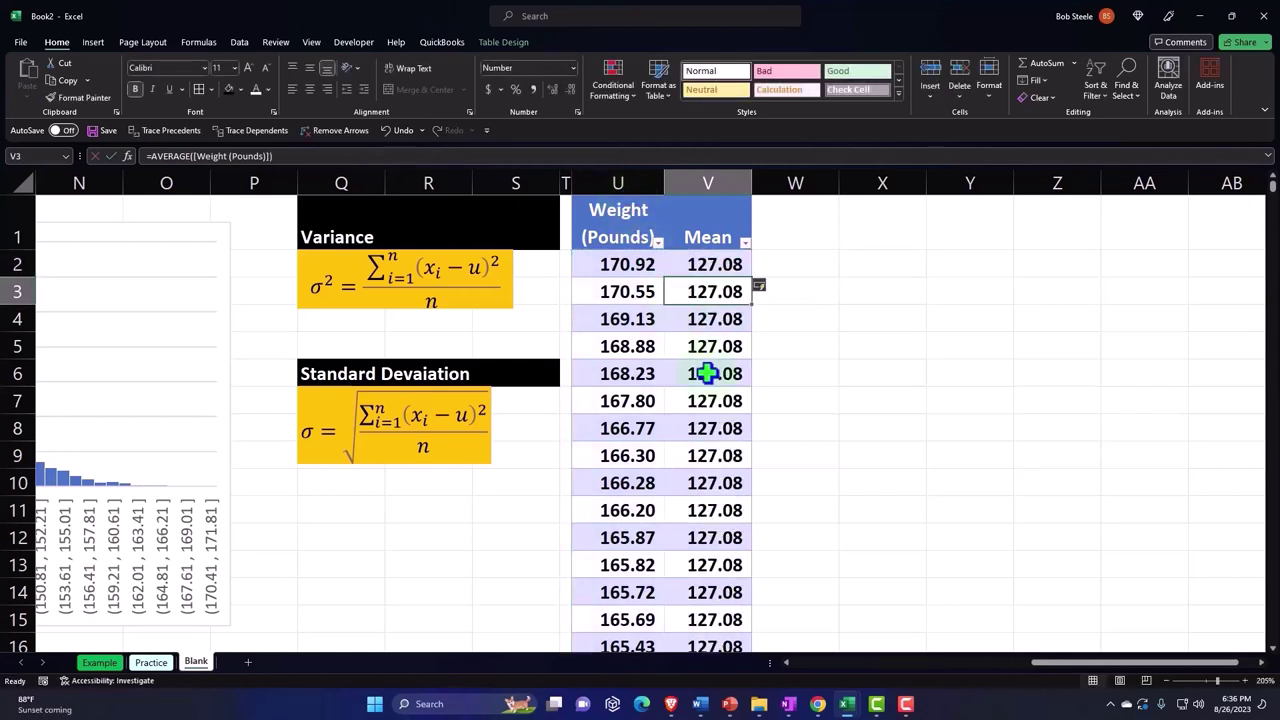
{"action": "scroll", "coordinate": [703, 371], "scroll_direction": "down", "scroll_amount": 5}
{"action": "scroll", "coordinate": [703, 391], "scroll_direction": "down", "scroll_amount": 5}
{"action": "scroll", "coordinate": [703, 397], "scroll_direction": "up", "scroll_amount": 6}
{"action": "scroll", "coordinate": [709, 400], "scroll_direction": "up", "scroll_amount": 4}
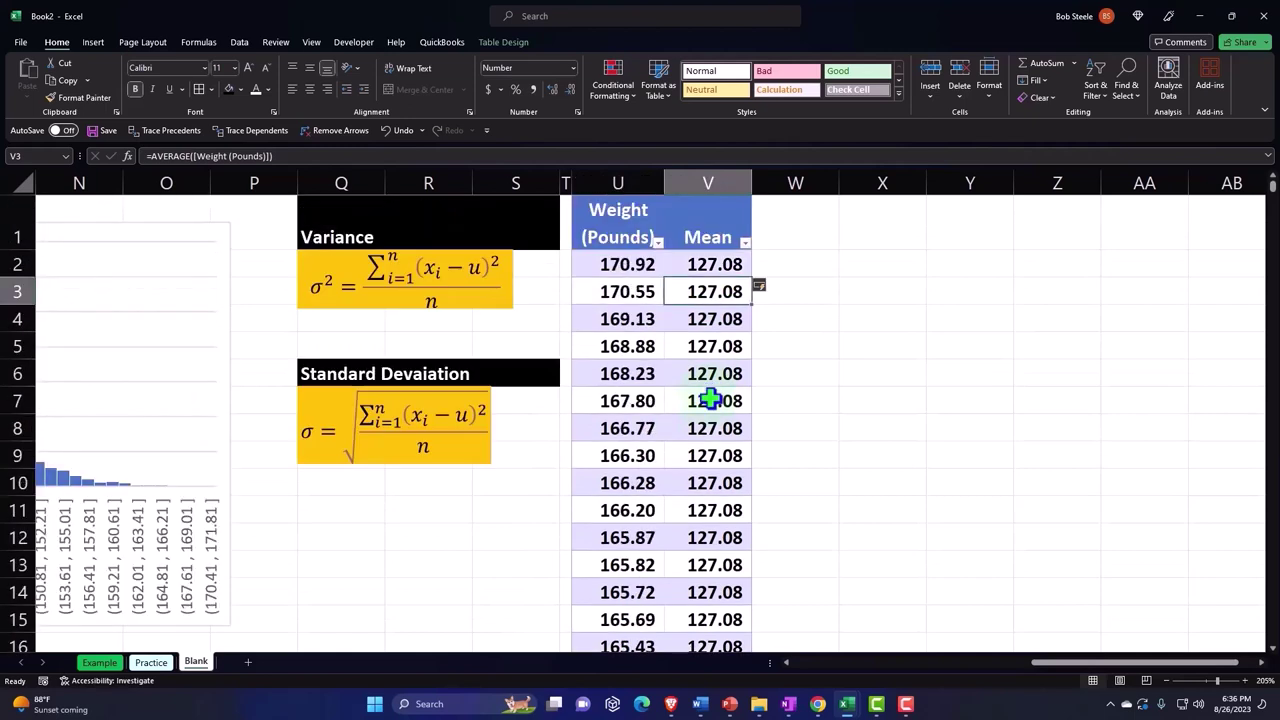
- Enter the header 'Difference' in W1 to add another table column
{"action": "left_click", "coordinate": [812, 225]}
{"action": "type", "text": "Di"}
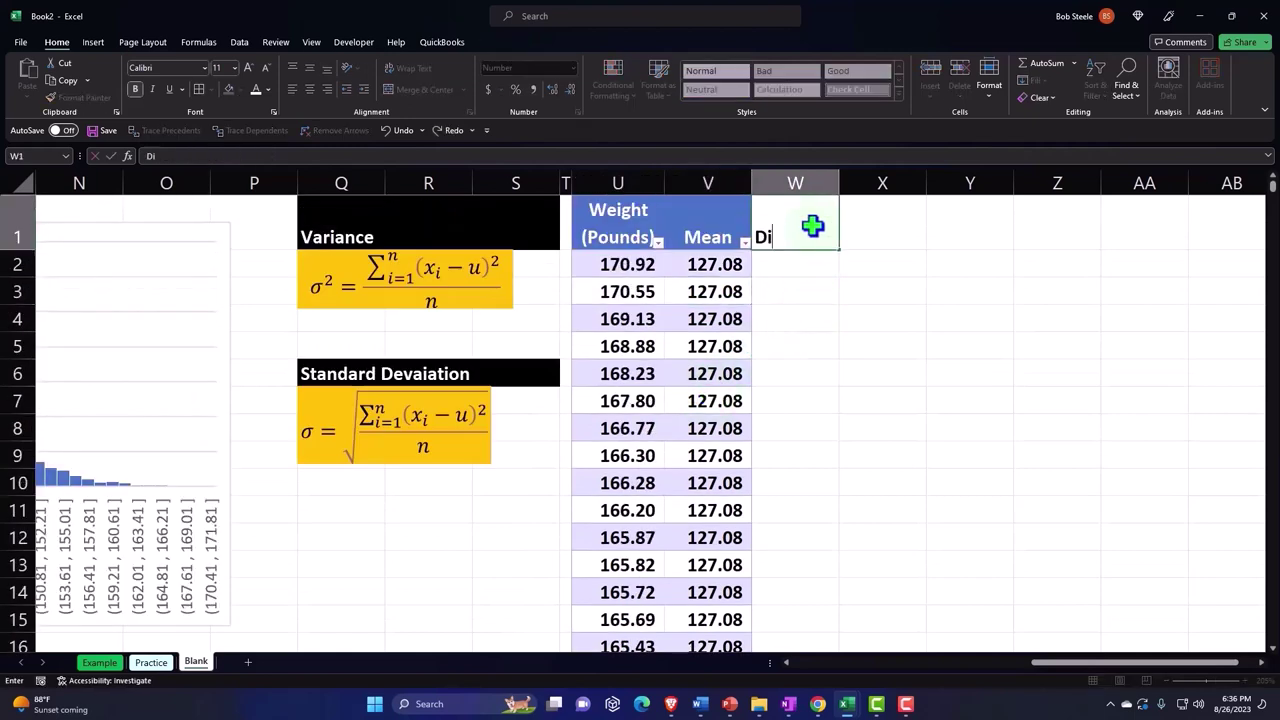
{"action": "type", "text": "fference"}
{"action": "key", "text": "Return"}
- Fill Difference with weight minus mean (=U2-V2), starting at 43.84
{"action": "type", "text": "="}
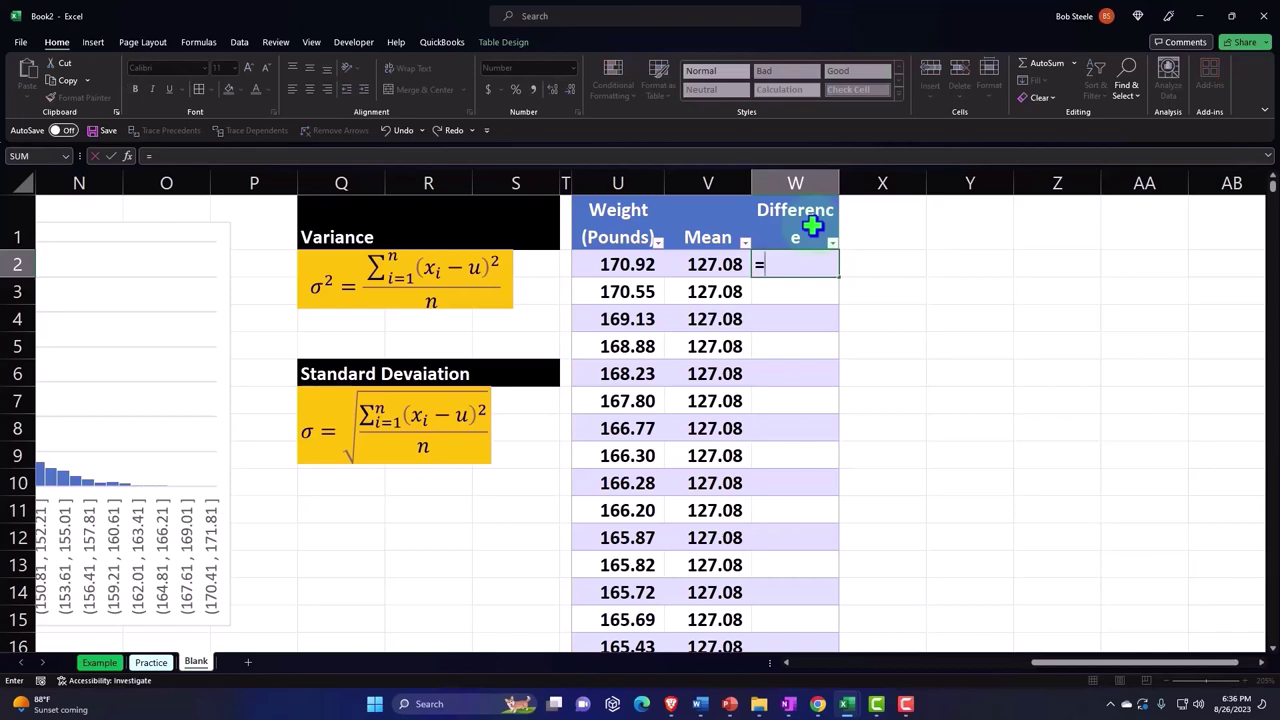
{"action": "key", "text": "Left"}
{"action": "key", "text": "Left"}
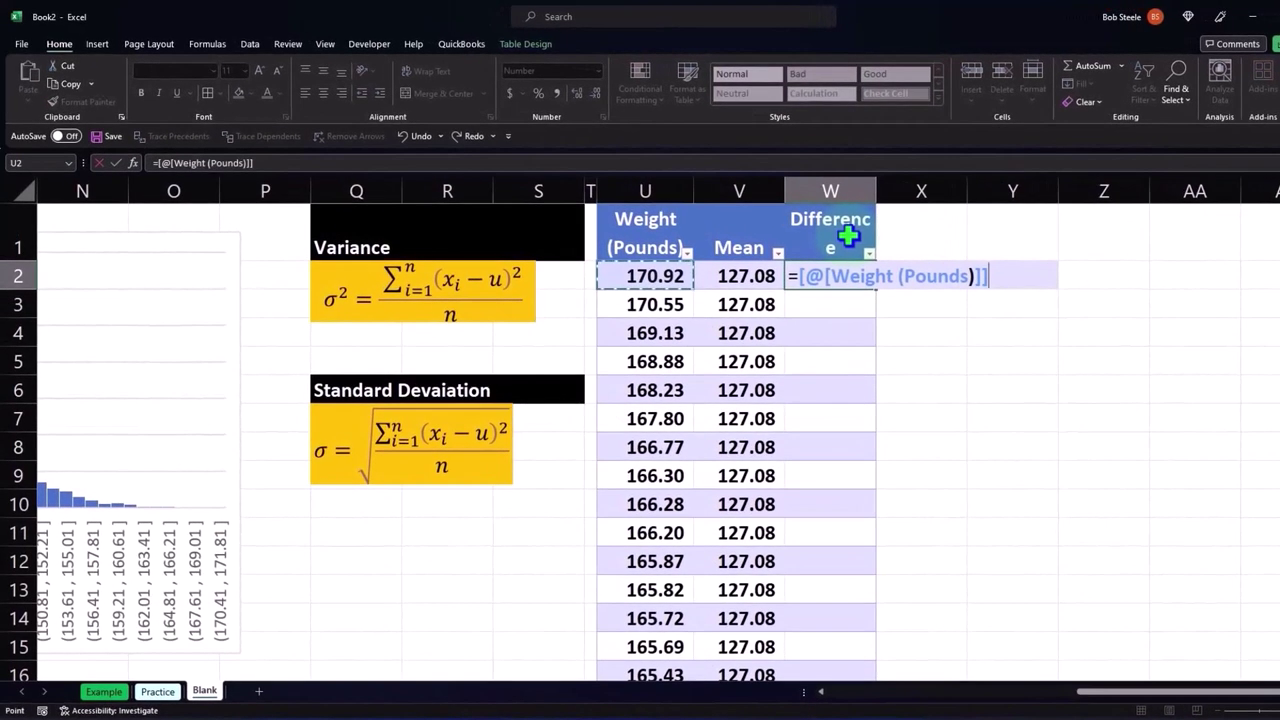
{"action": "type", "text": "-"}
{"action": "key", "text": "Left"}
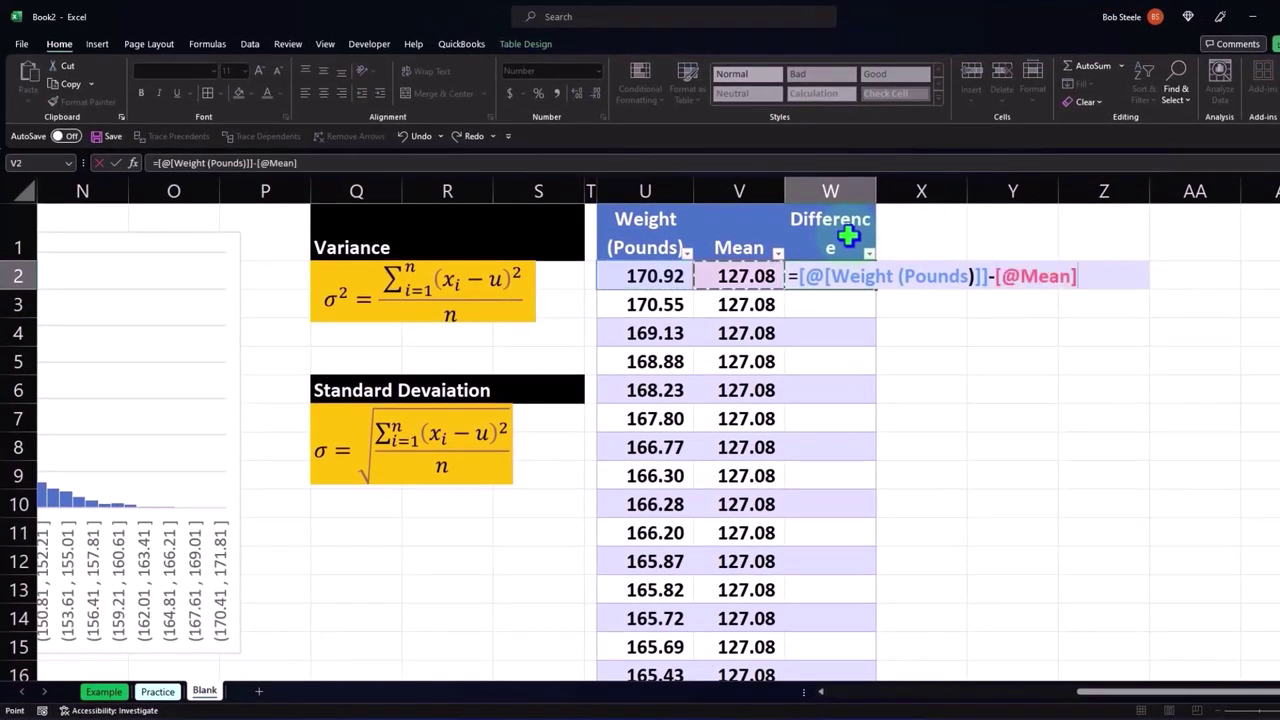
{"action": "key", "text": "Return"}
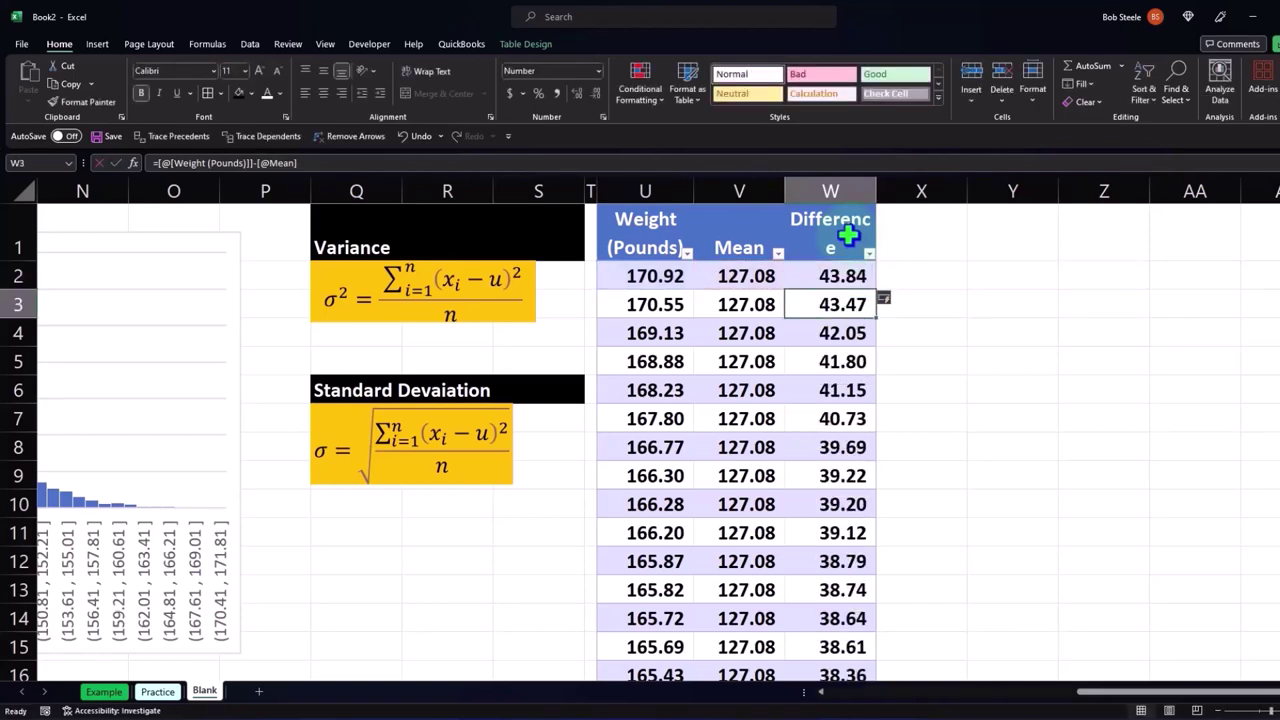
{"action": "scroll", "coordinate": [889, 391], "scroll_direction": "down", "scroll_amount": 4}
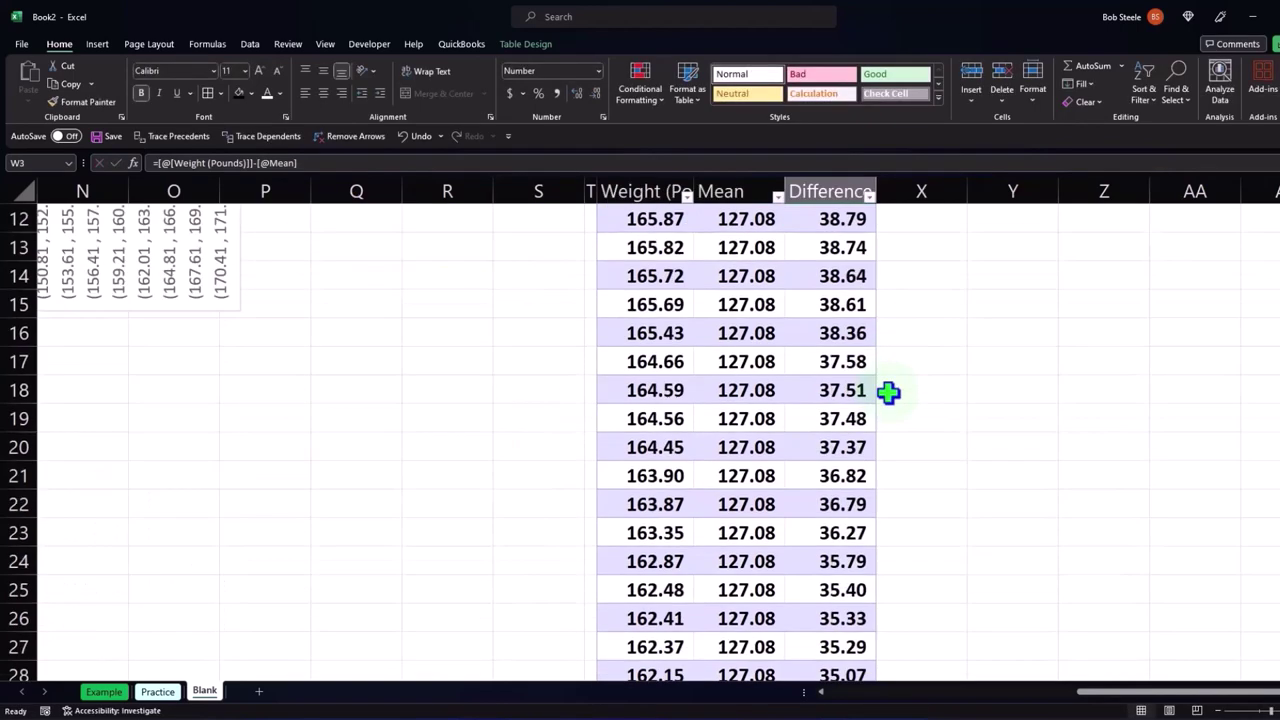
{"action": "scroll", "coordinate": [900, 449], "scroll_direction": "down", "scroll_amount": 12}
{"action": "scroll", "coordinate": [903, 457], "scroll_direction": "down", "scroll_amount": 16}
{"action": "scroll", "coordinate": [923, 490], "scroll_direction": "down", "scroll_amount": 11}
{"action": "scroll", "coordinate": [926, 495], "scroll_direction": "down", "scroll_amount": 17}
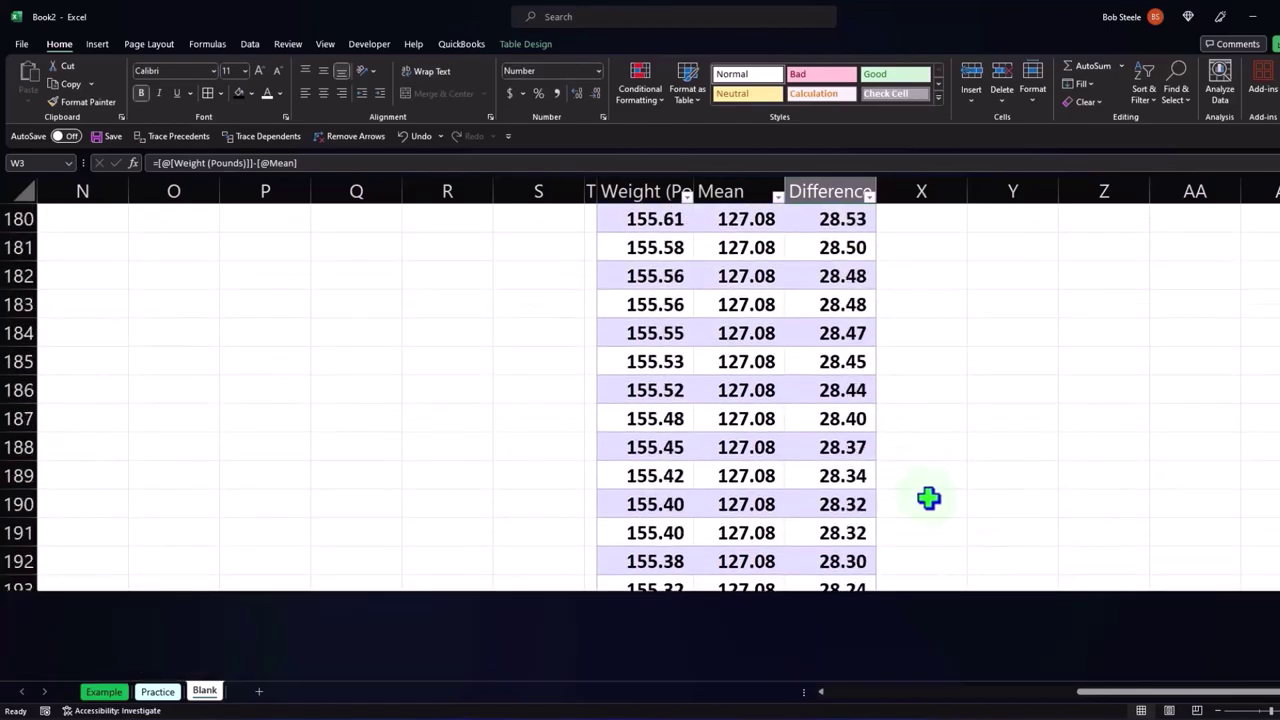
{"action": "scroll", "coordinate": [923, 489], "scroll_direction": "down", "scroll_amount": 15}
{"action": "scroll", "coordinate": [1010, 420], "scroll_direction": "down", "scroll_amount": 13}
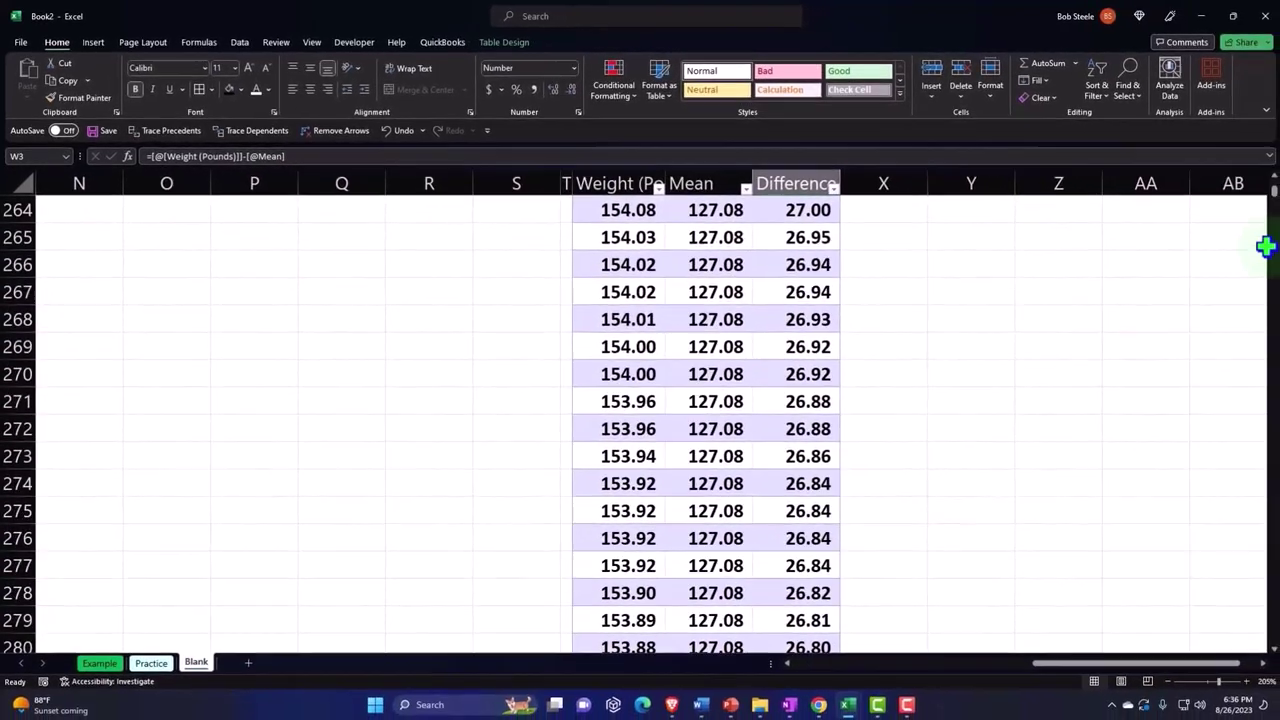
{"action": "mouse_move", "coordinate": [1266, 246]}
{"action": "left_mouse_down"}
{"action": "mouse_move", "coordinate": [1257, 650]}
{"action": "mouse_move", "coordinate": [1220, 289]}
{"action": "mouse_move", "coordinate": [1222, 172]}
{"action": "left_mouse_up"}
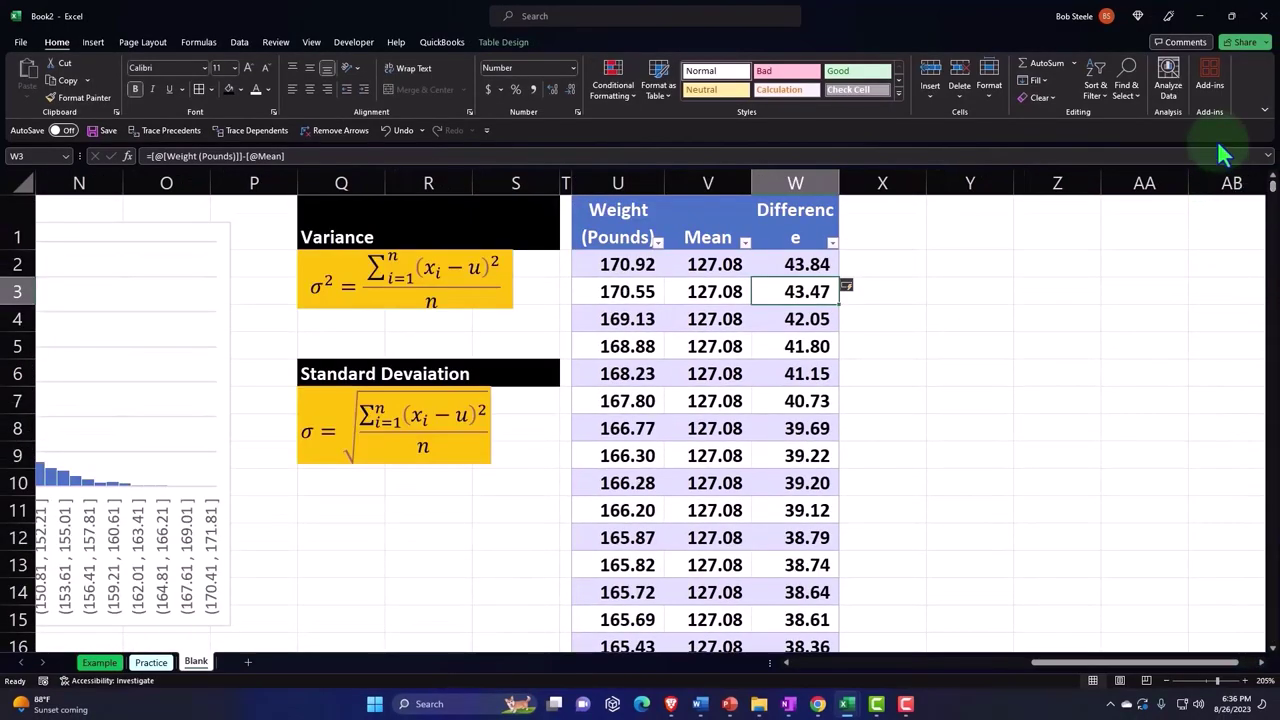
- Enter the header 'Squared' in X1 to add another table column
{"action": "left_click", "coordinate": [879, 232]}
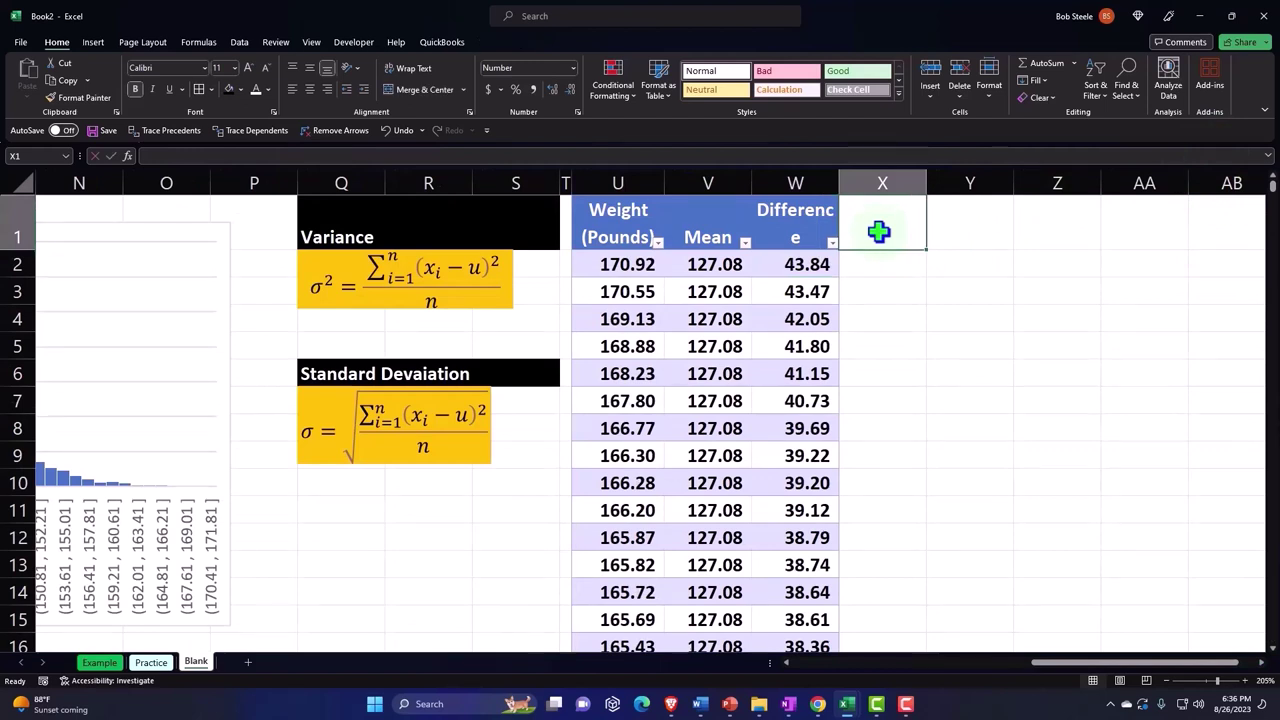
{"action": "type", "text": "Squared"}
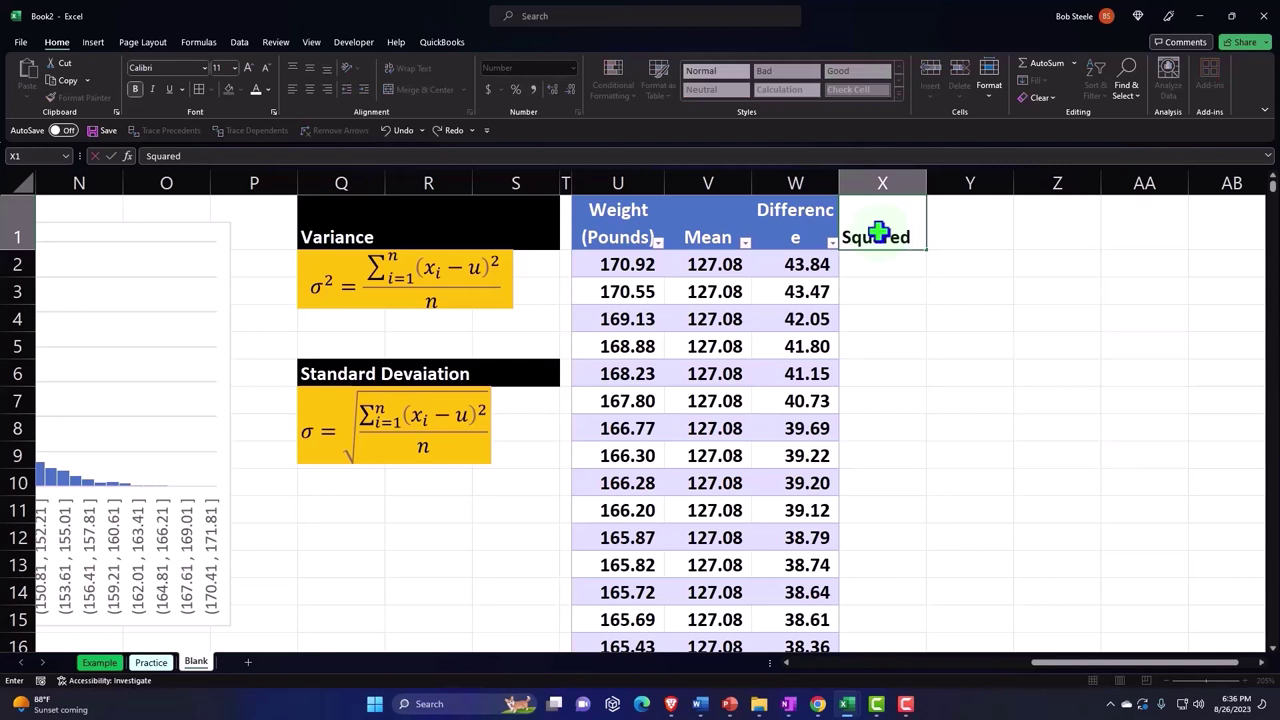
{"action": "key", "text": "Return"}
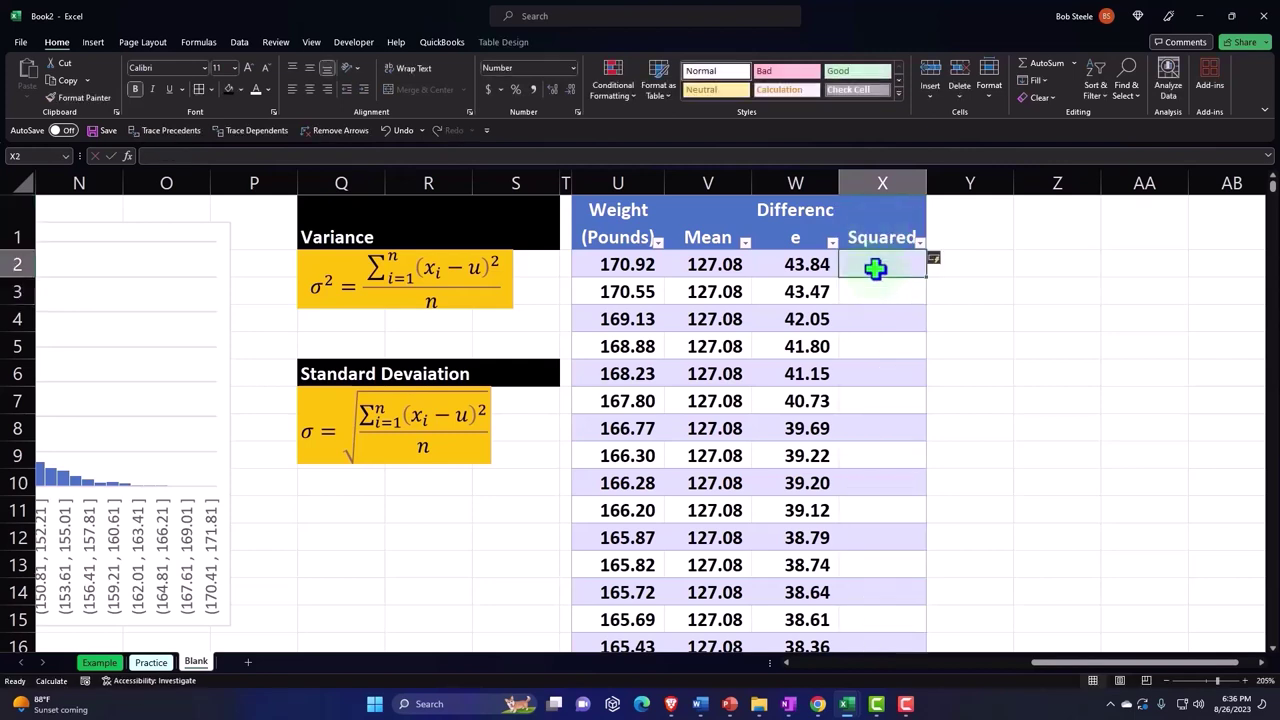
- Fill Squared with each Difference ^2 and check results down to row 25001
{"action": "type", "text": "="}
{"action": "key", "text": "Left"}
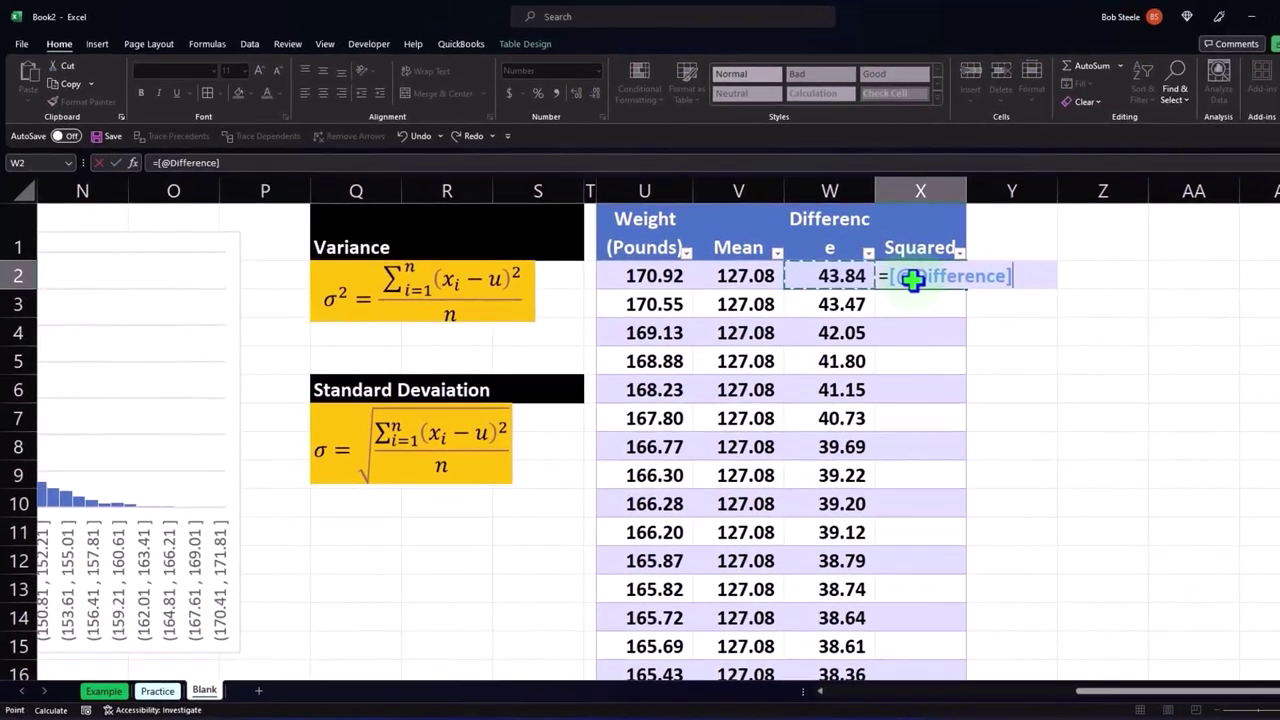
{"action": "type", "text": "^"}
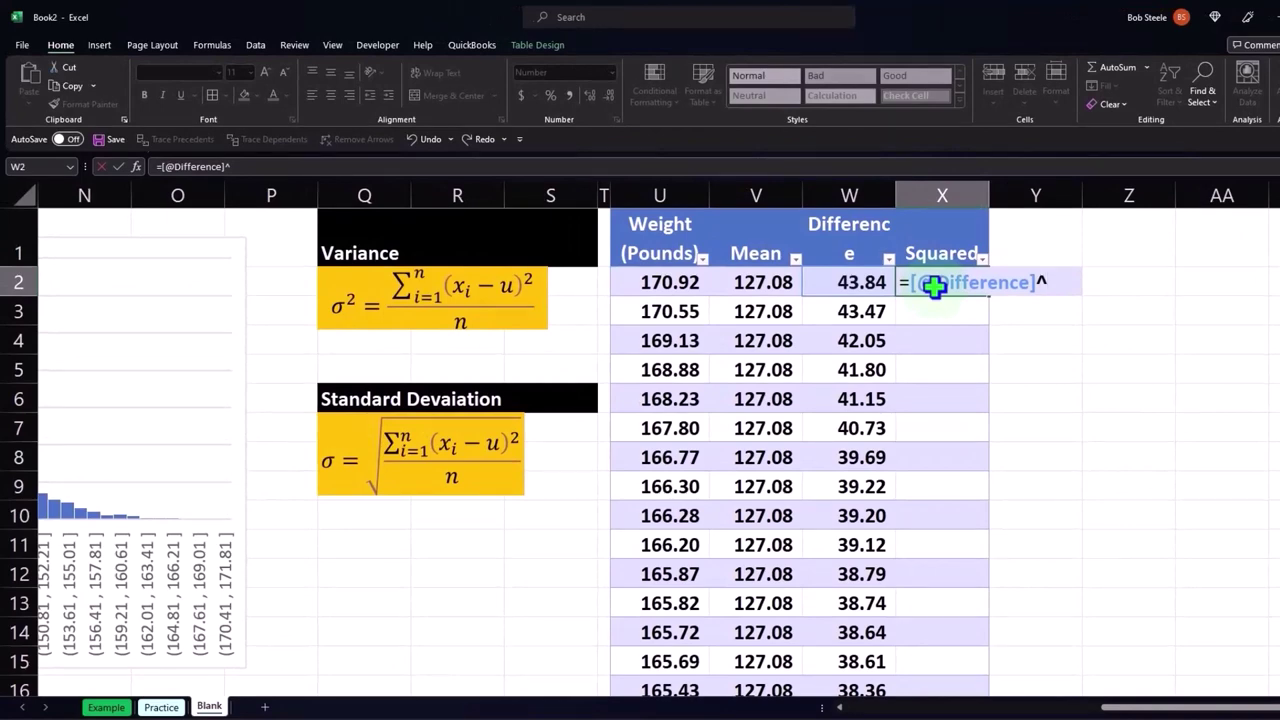
{"action": "type", "text": "2"}
{"action": "key", "text": "Return"}
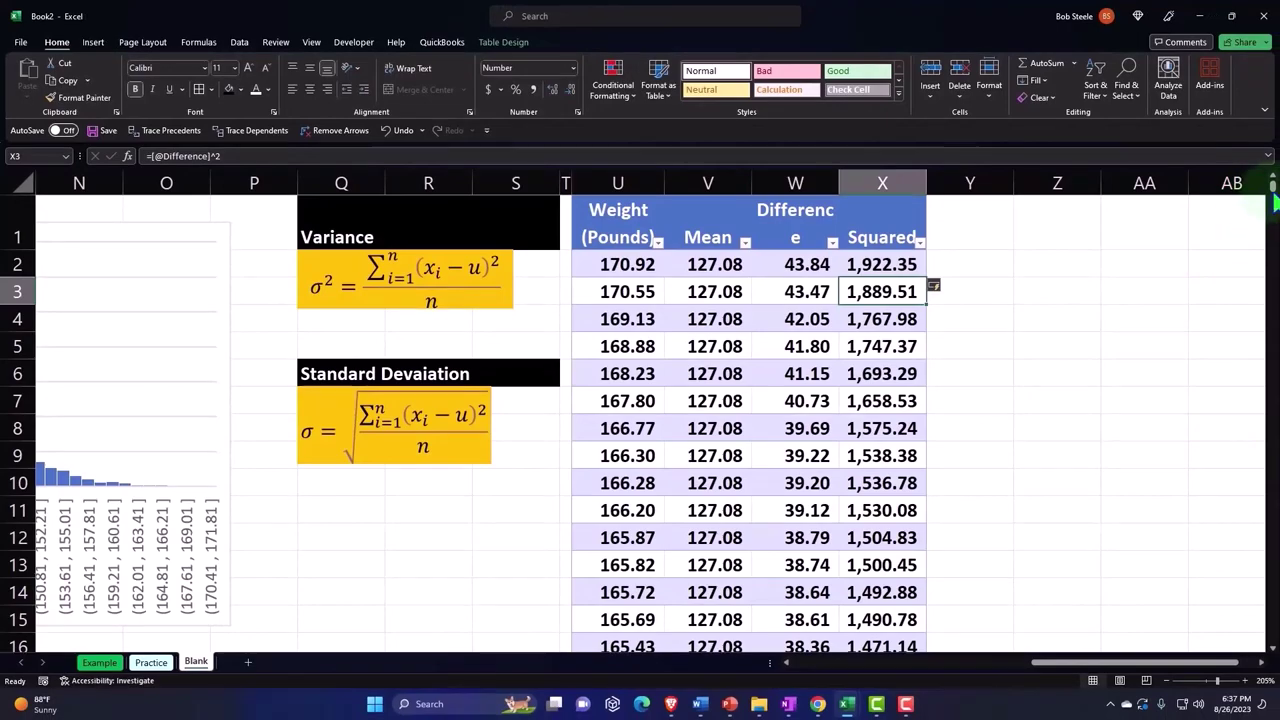
{"action": "left_click_drag", "start_coordinate": [1272, 188], "coordinate": [1268, 643]}
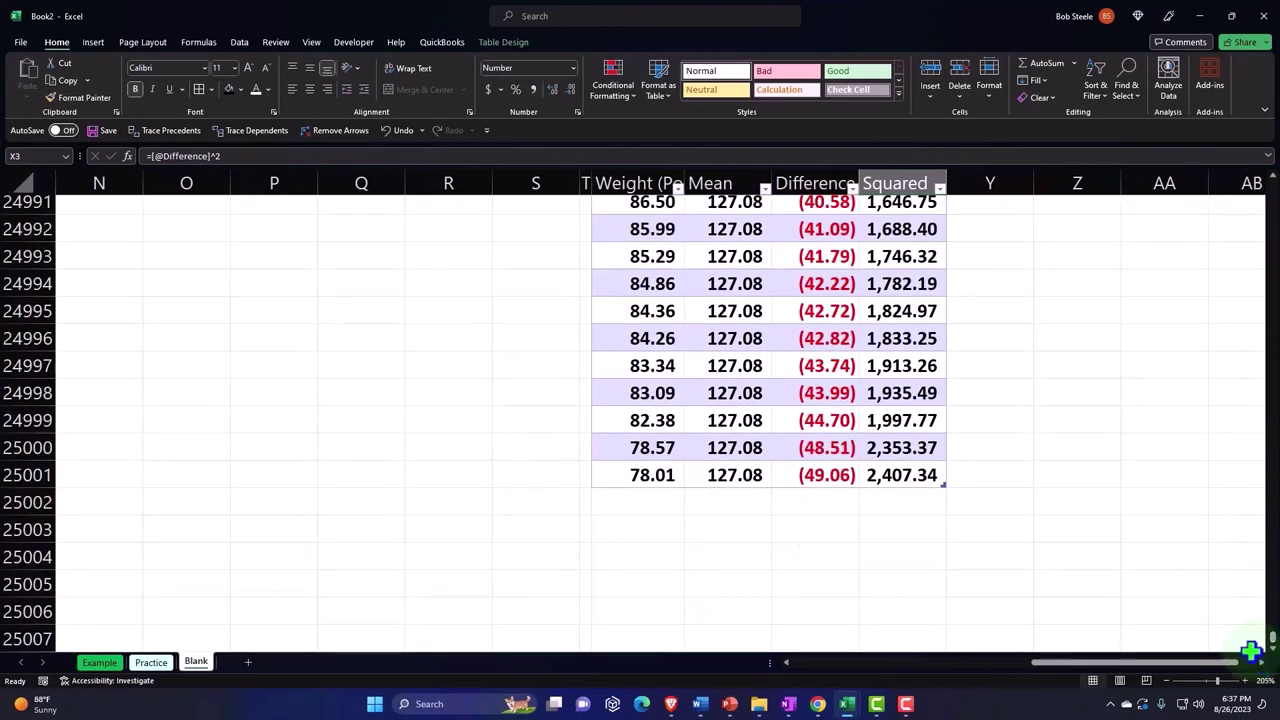
{"action": "left_click", "coordinate": [749, 475]}
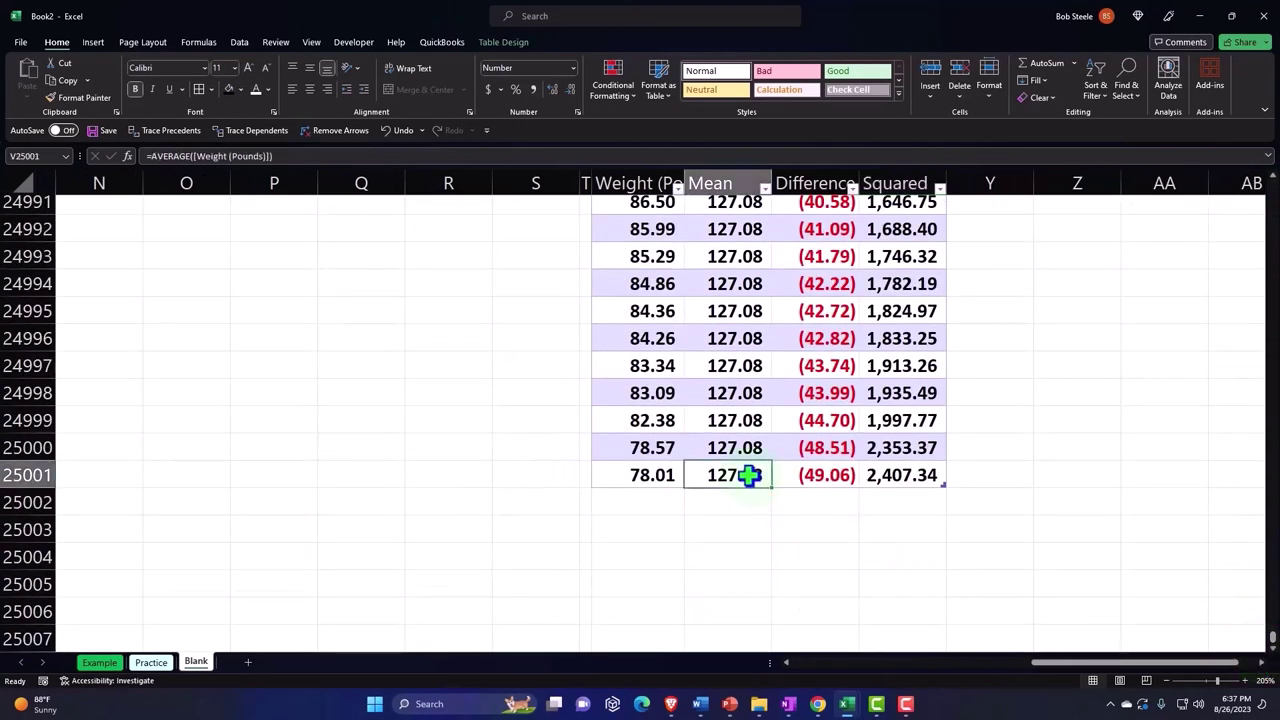